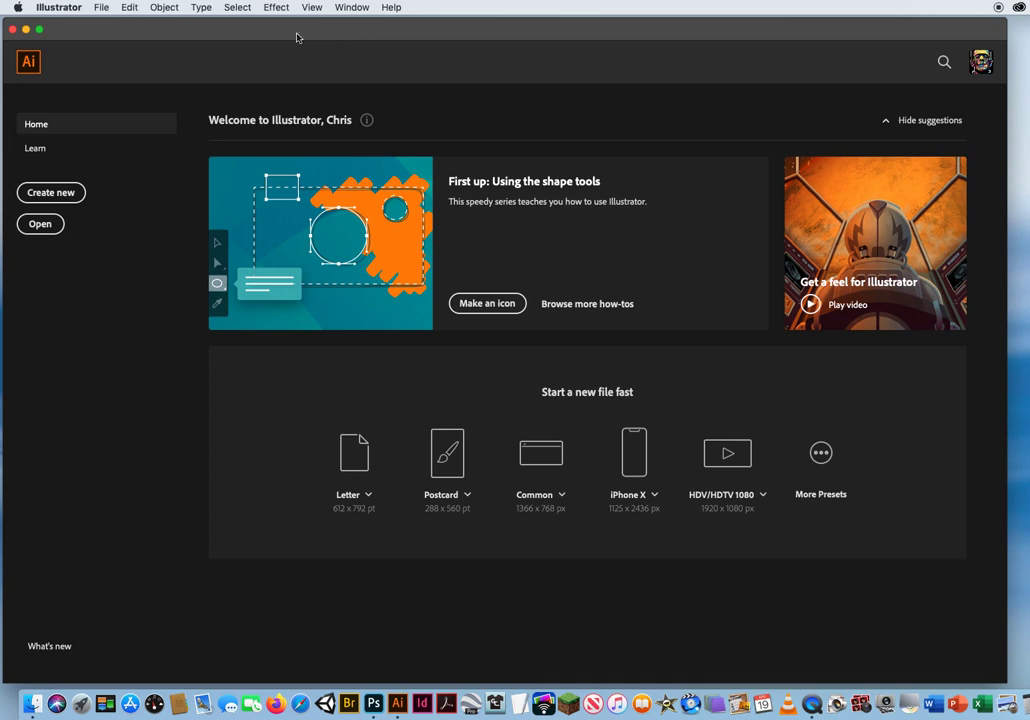
Step: Create a new Tabloid 11 × 17 in portrait document and reposition the Stroke panel
{"action": "left_click", "coordinate": [101, 8]}
{"action": "left_click", "coordinate": [112, 24]}
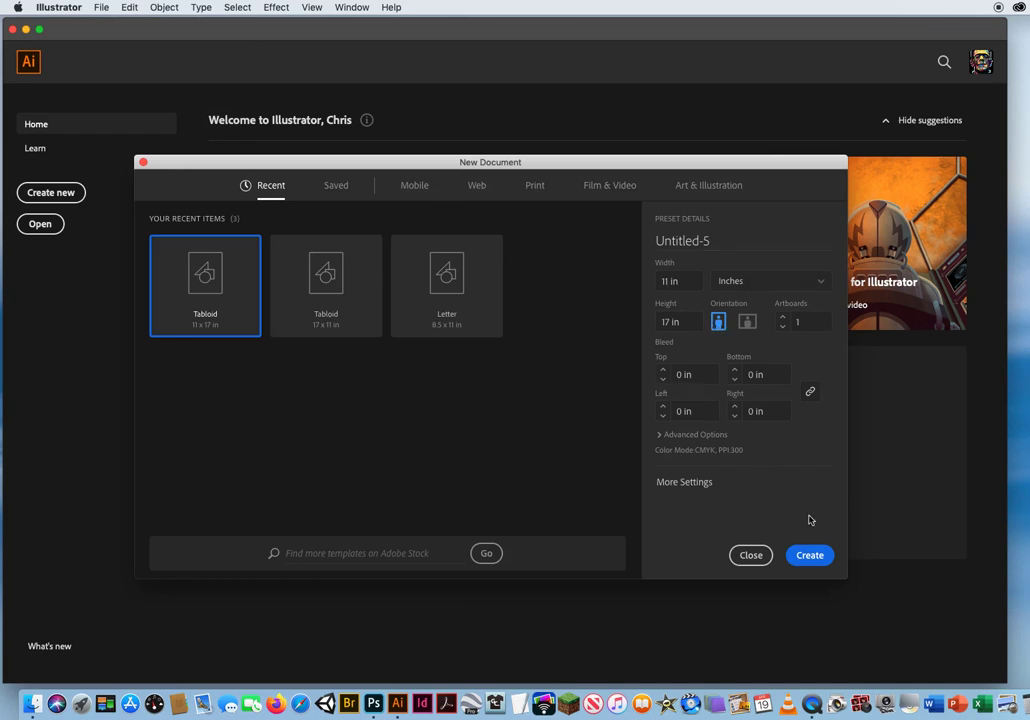
{"action": "left_click", "coordinate": [810, 554]}
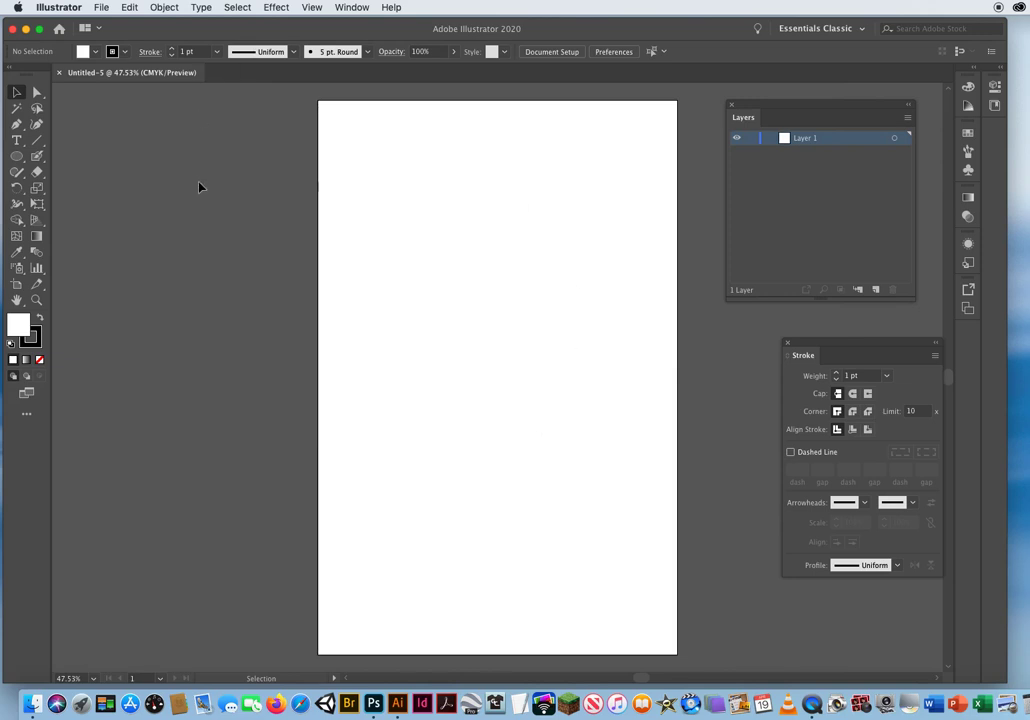
{"action": "left_click_drag", "start_coordinate": [802, 347], "coordinate": [758, 332]}
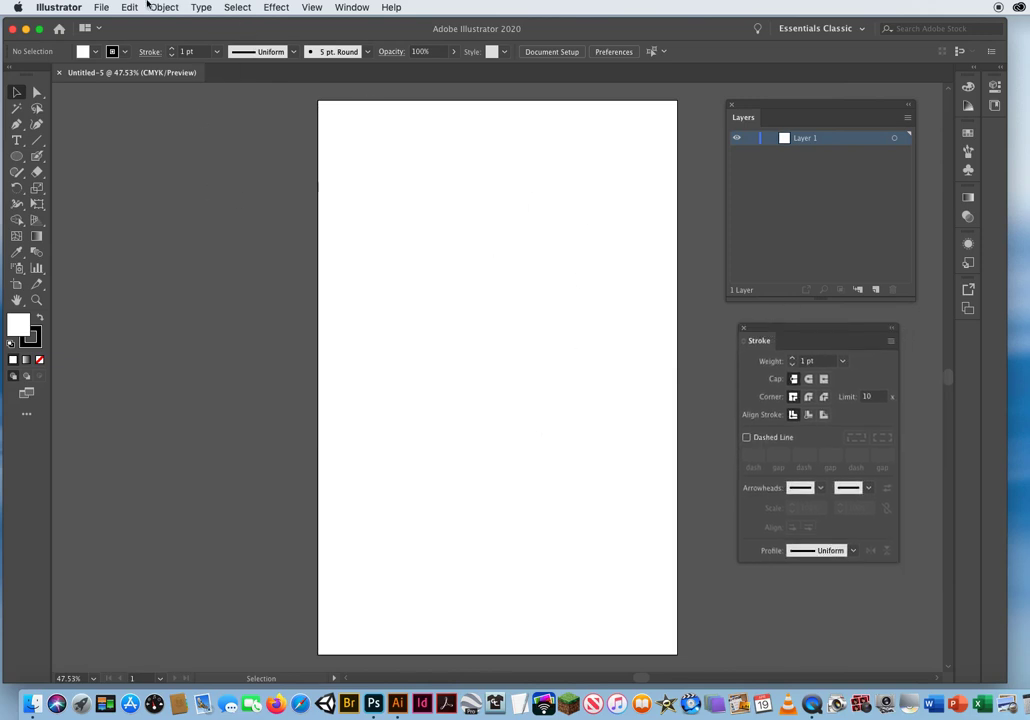
Step: Place 3 Direction Lines Temp.jpg and align it to fill the page
{"action": "left_click", "coordinate": [101, 7]}
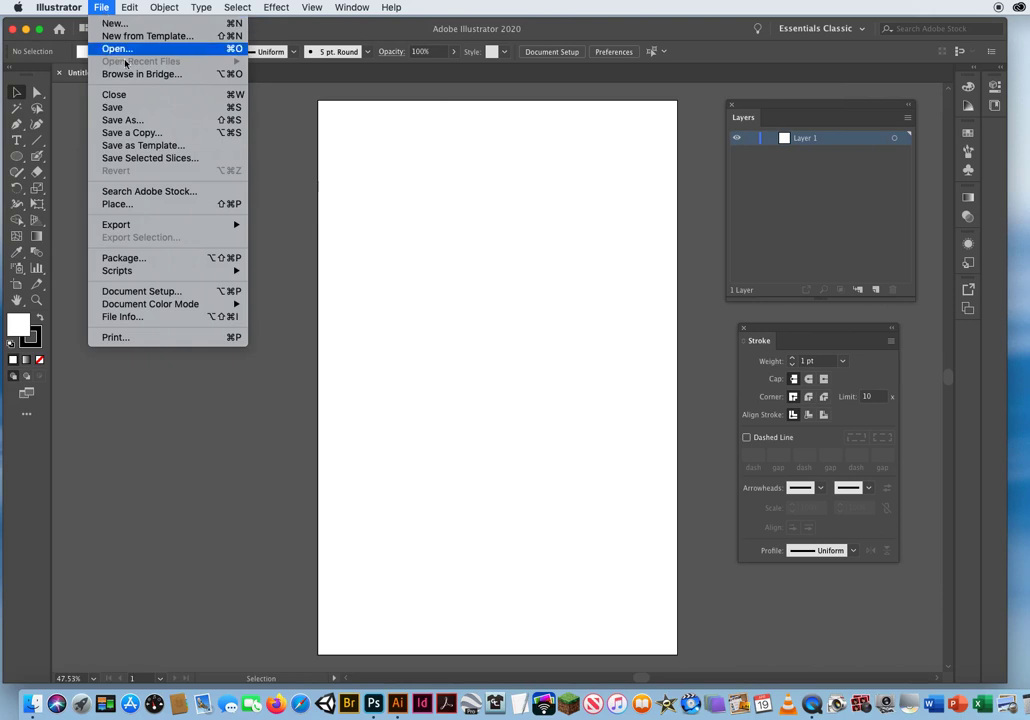
{"action": "left_click", "coordinate": [132, 206]}
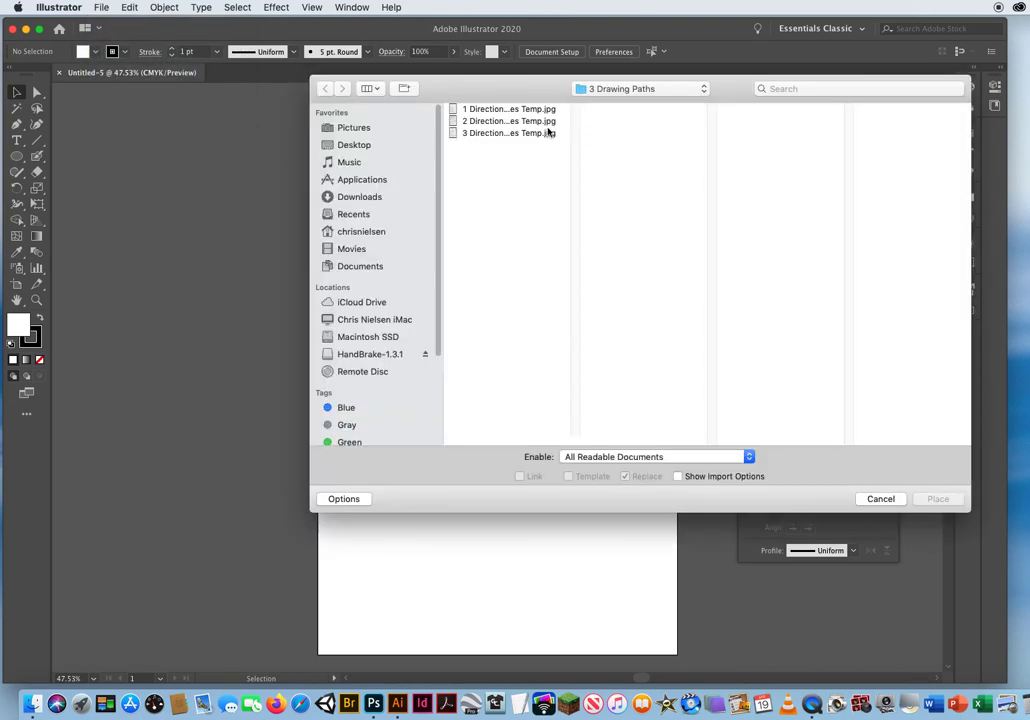
{"action": "left_click", "coordinate": [488, 137]}
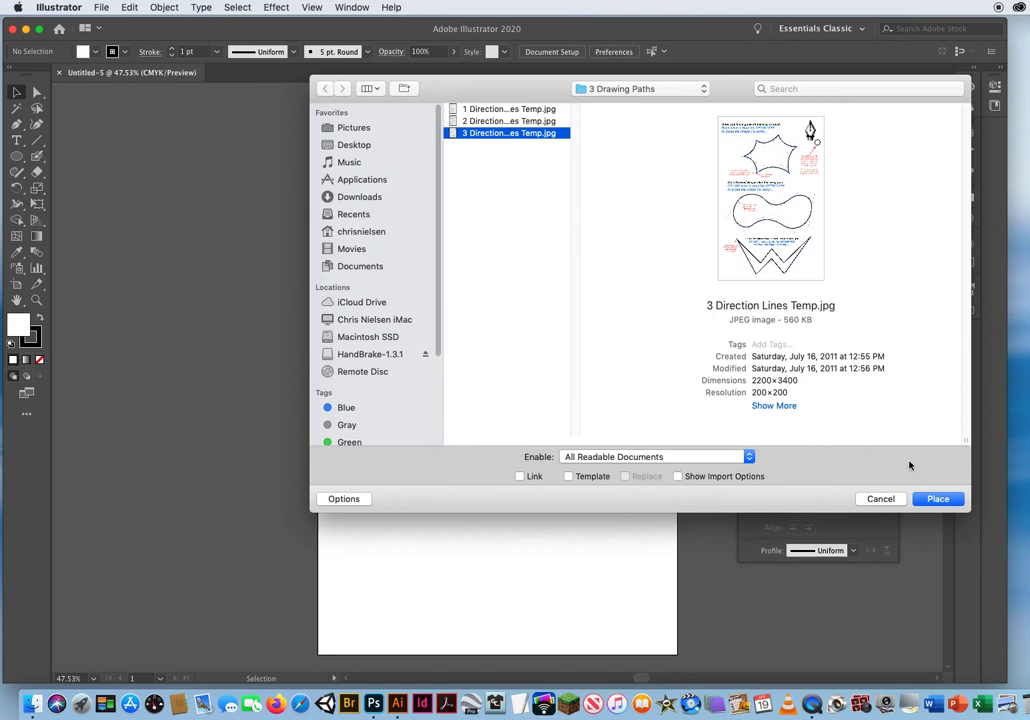
{"action": "left_click", "coordinate": [936, 498]}
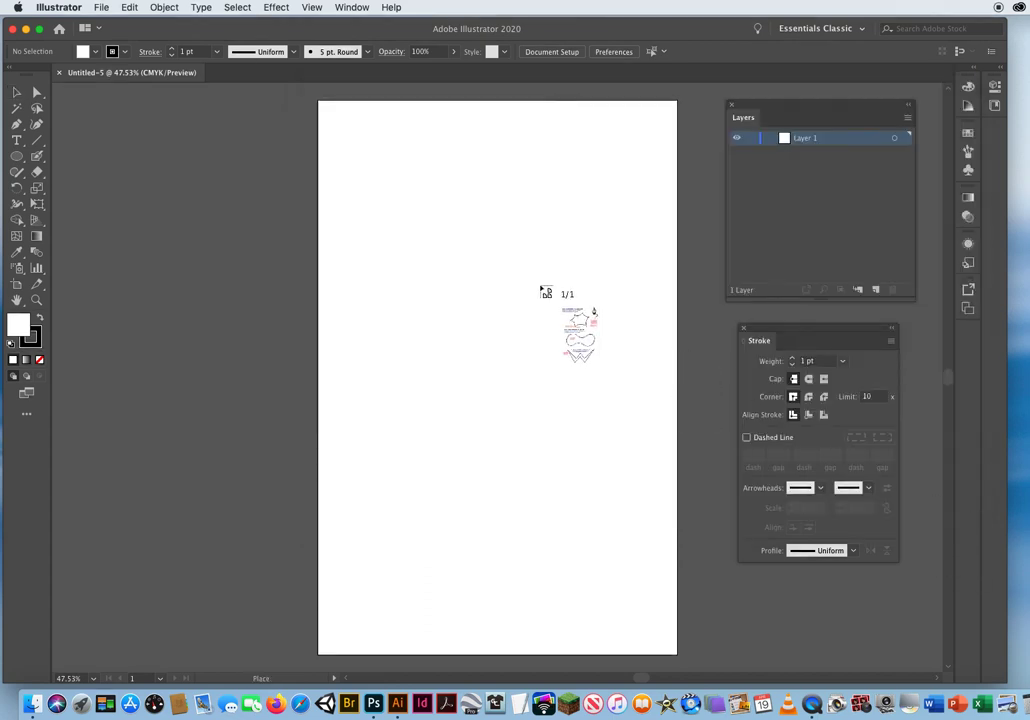
{"action": "left_click", "coordinate": [430, 230]}
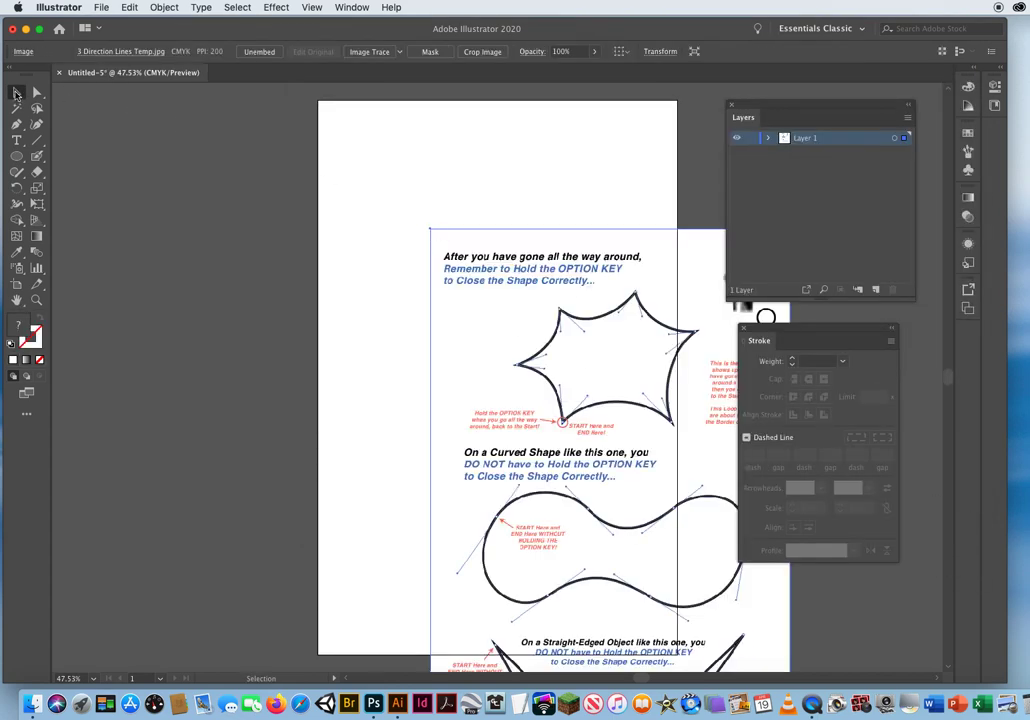
{"action": "left_click_drag", "start_coordinate": [514, 334], "coordinate": [410, 213]}
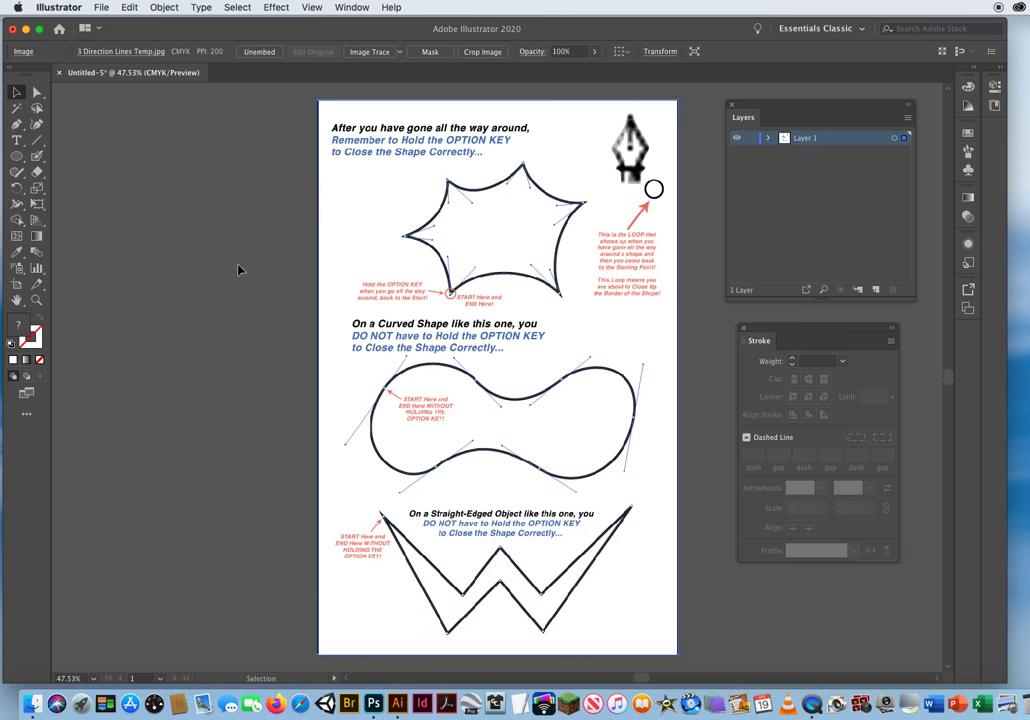
Step: Make Layer 1 a Template layer with Dim Images set to 20%
{"action": "double_click", "coordinate": [856, 143]}
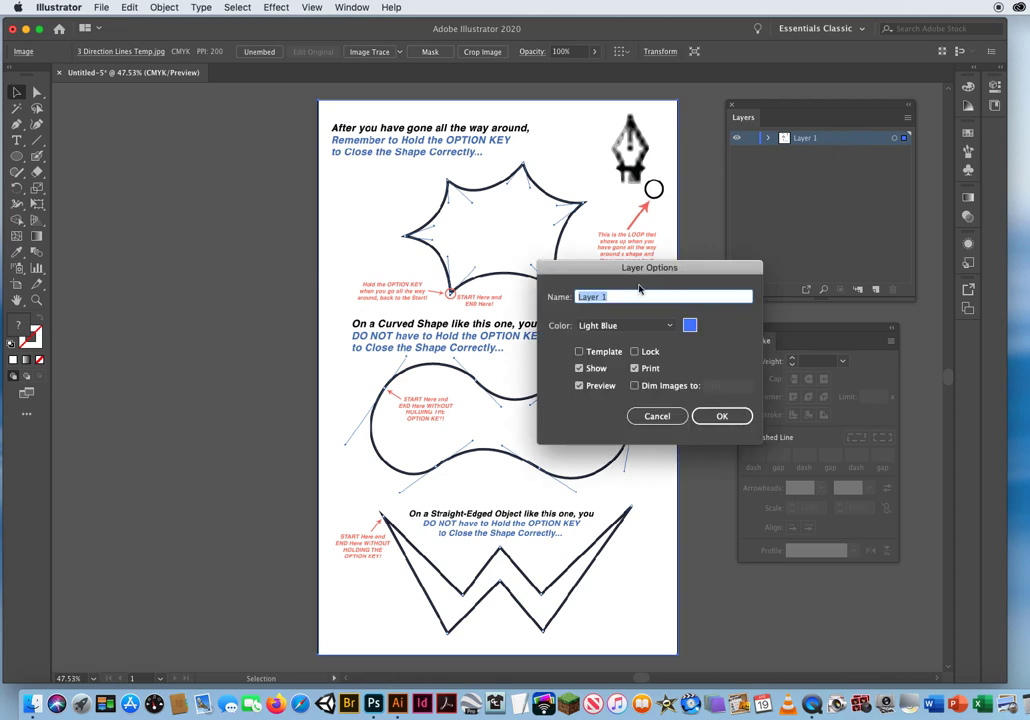
{"action": "left_click", "coordinate": [579, 351]}
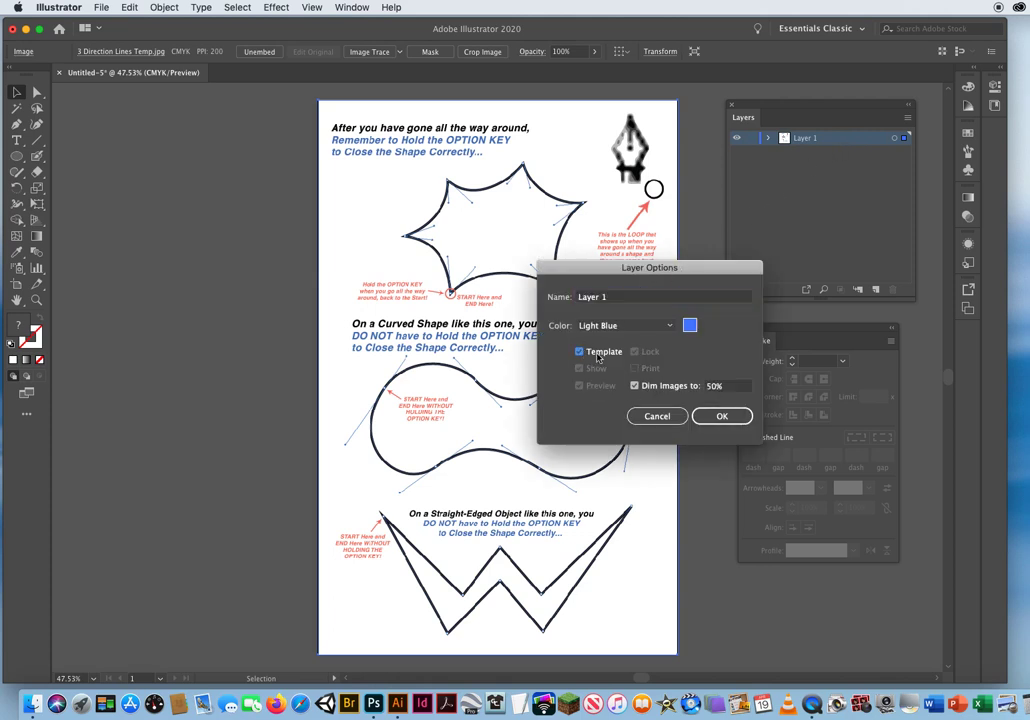
{"action": "double_click", "coordinate": [738, 387]}
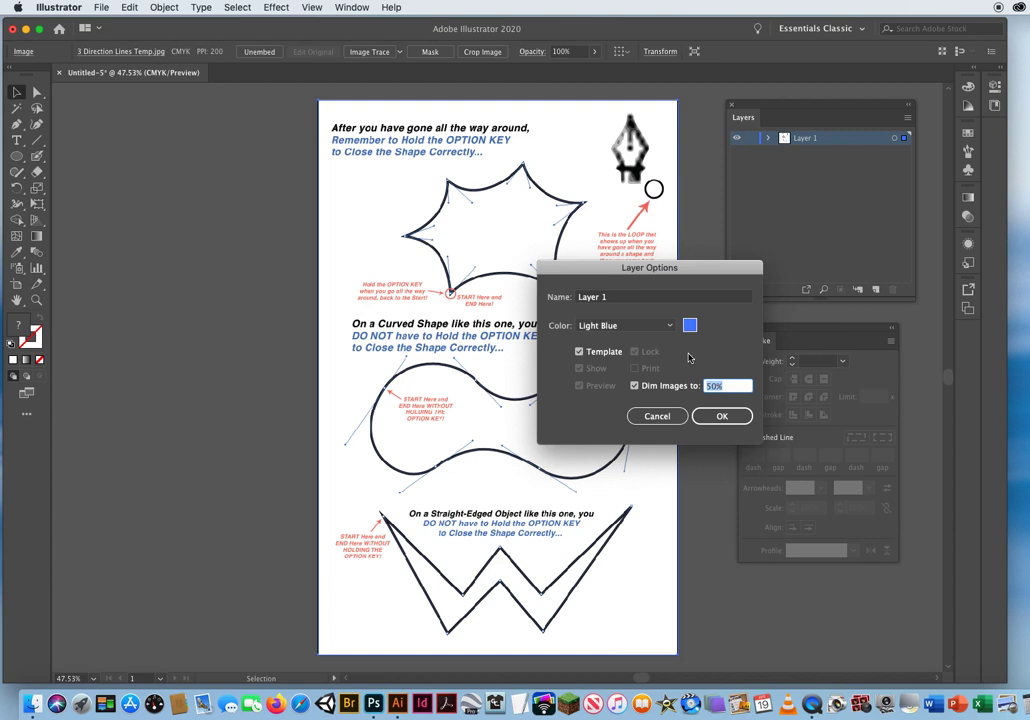
{"action": "type", "text": "20"}
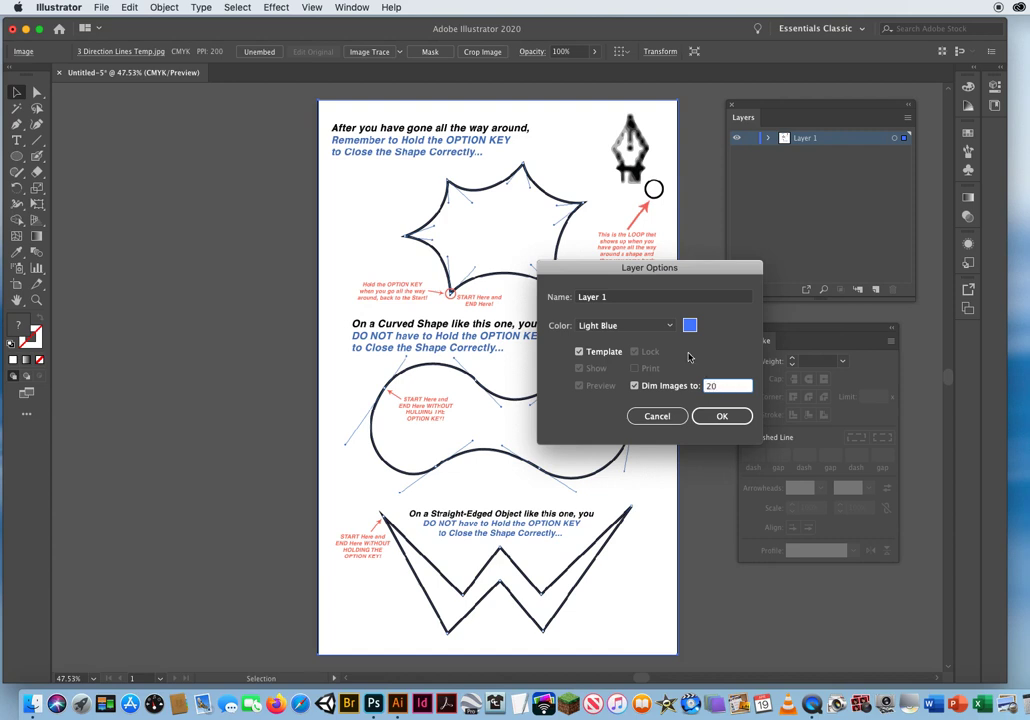
{"action": "left_click", "coordinate": [714, 418]}
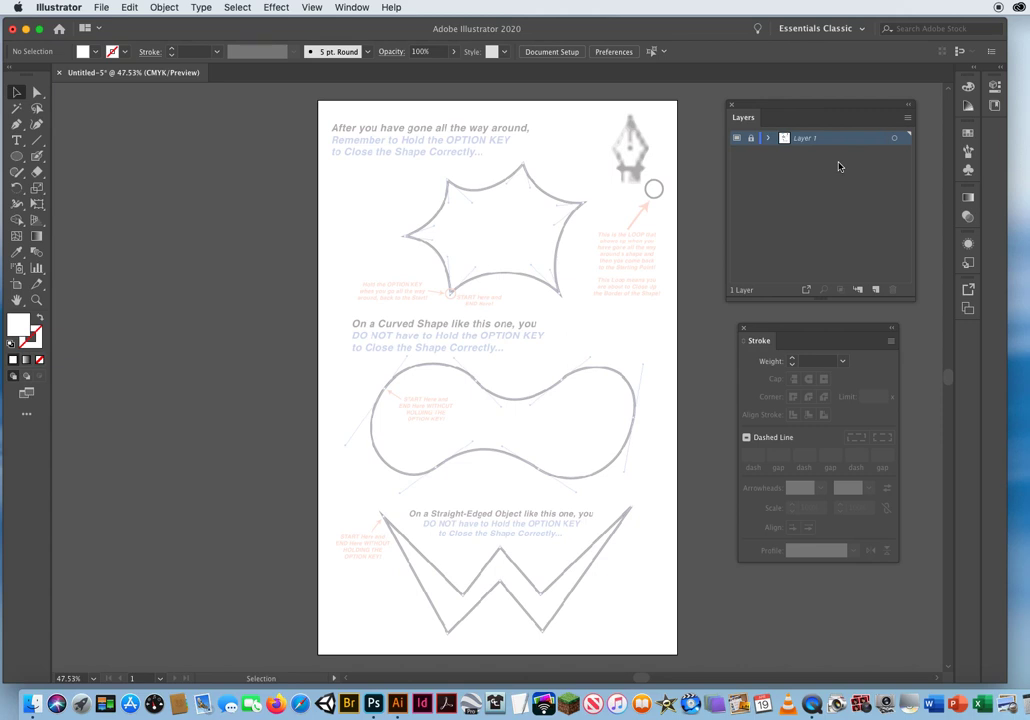
Step: Add a new layer named Shapes and reset colours to white fill, black stroke
{"action": "left_click", "coordinate": [874, 289]}
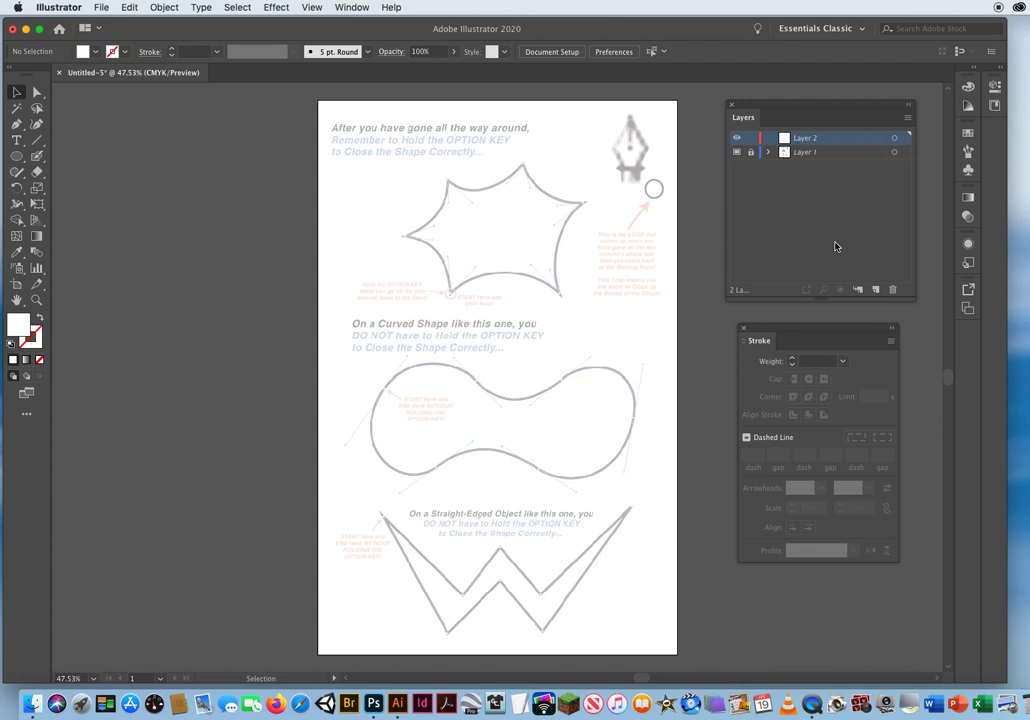
{"action": "double_click", "coordinate": [805, 142]}
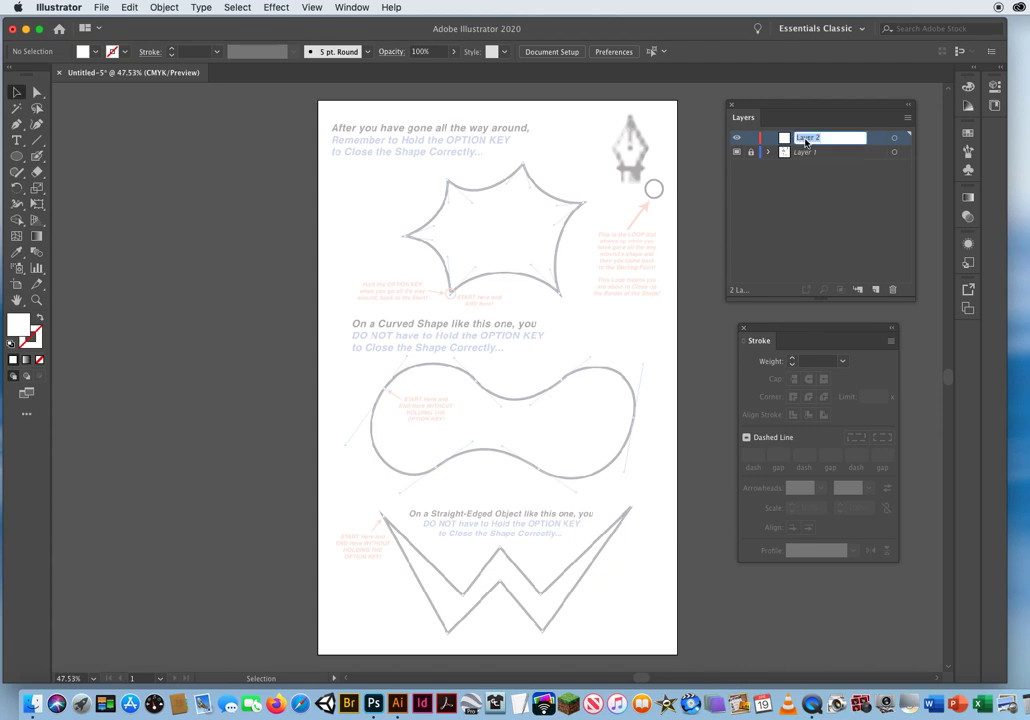
{"action": "type", "text": "Shapes"}
{"action": "key", "text": "Return"}
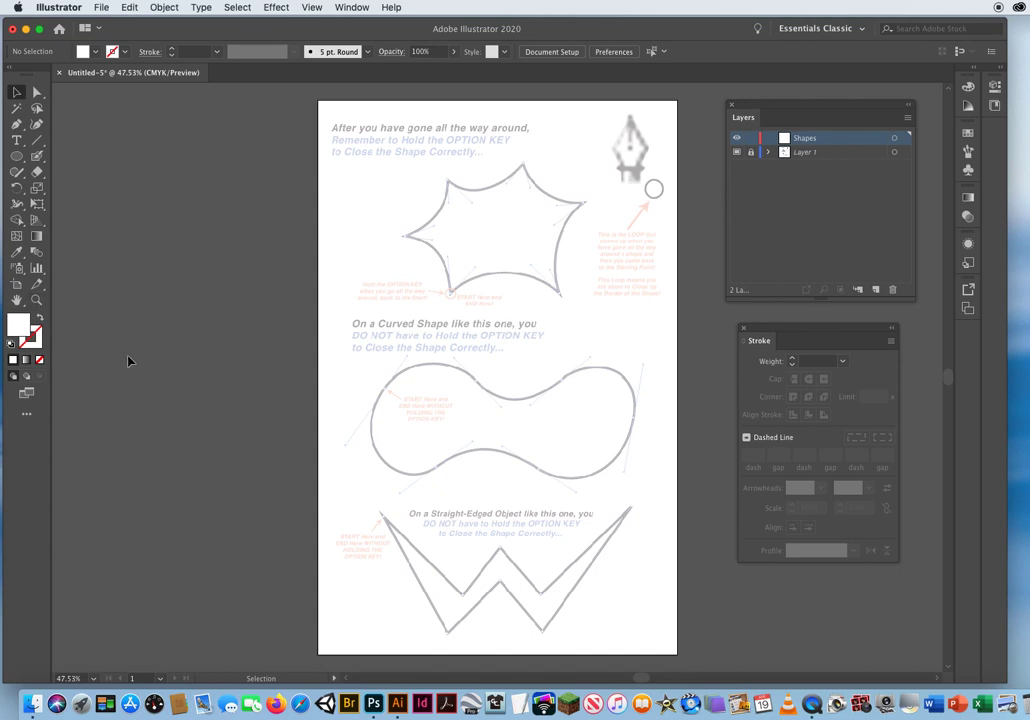
{"action": "key", "text": "d"}
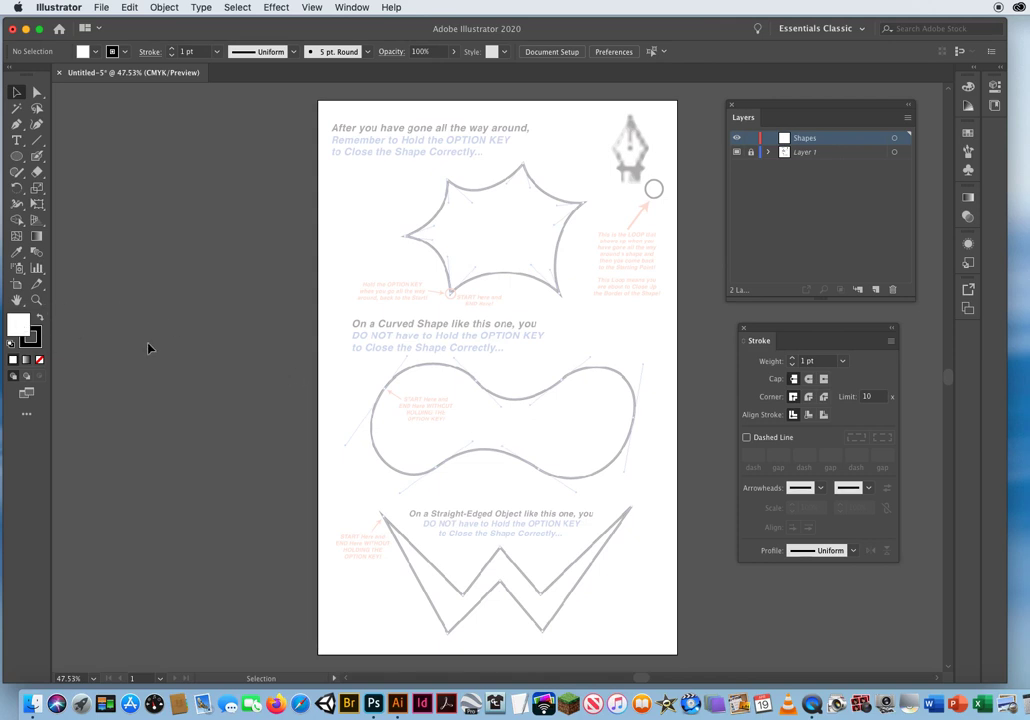
Step: Set the fill to None and raise the stroke weight to 5 pt
{"action": "key", "text": "slash"}
{"action": "left_click", "coordinate": [793, 358]}
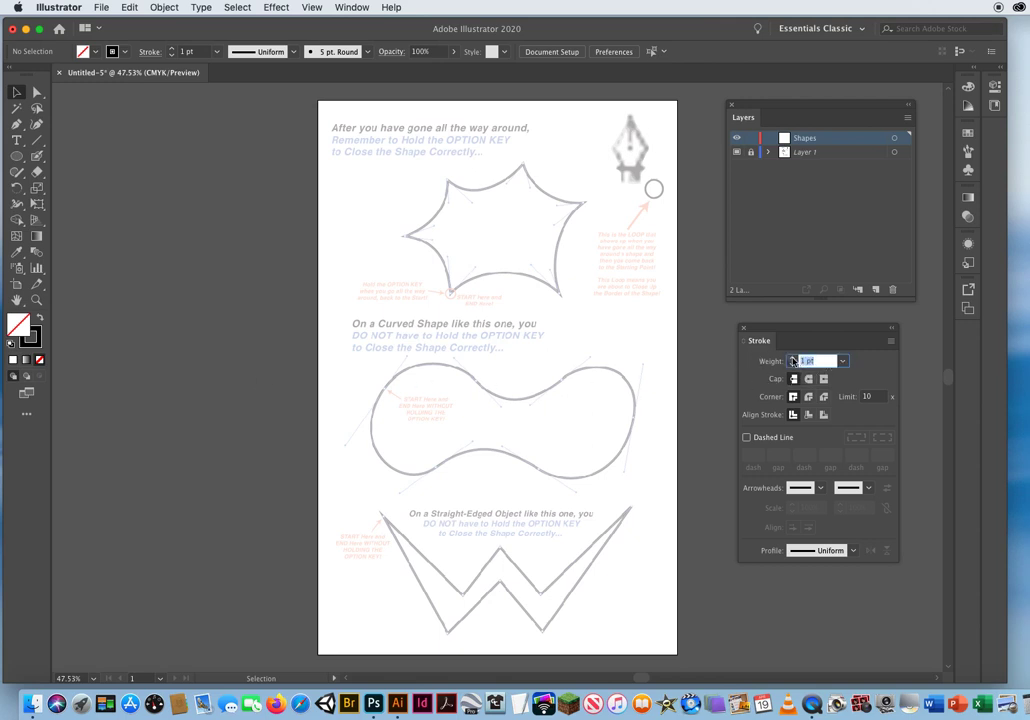
{"action": "left_click", "coordinate": [793, 358]}
{"action": "left_click", "coordinate": [793, 358]}
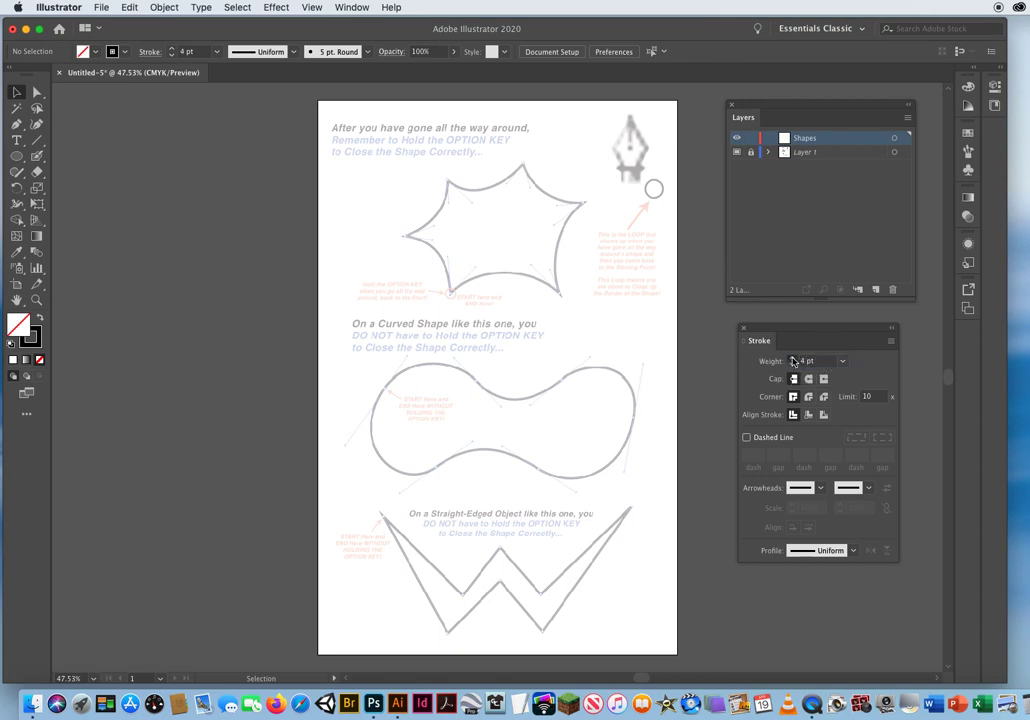
{"action": "left_click", "coordinate": [793, 358]}
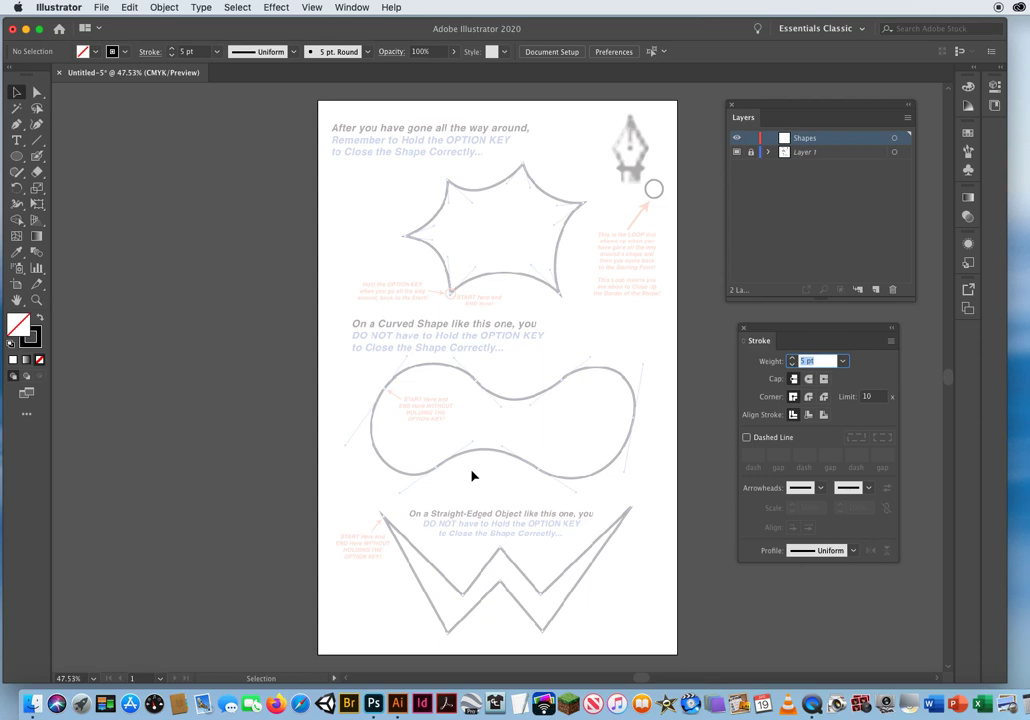
Step: Zoom in to frame the whole starburst template and select the Pen tool
{"action": "left_click", "coordinate": [38, 301]}
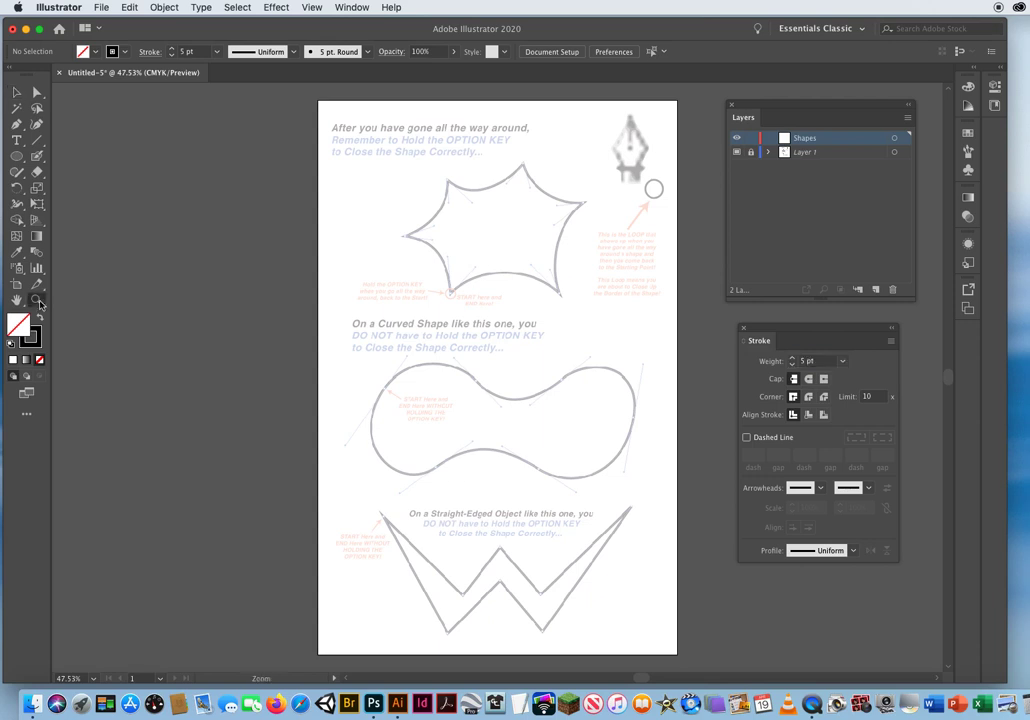
{"action": "left_click", "coordinate": [515, 235]}
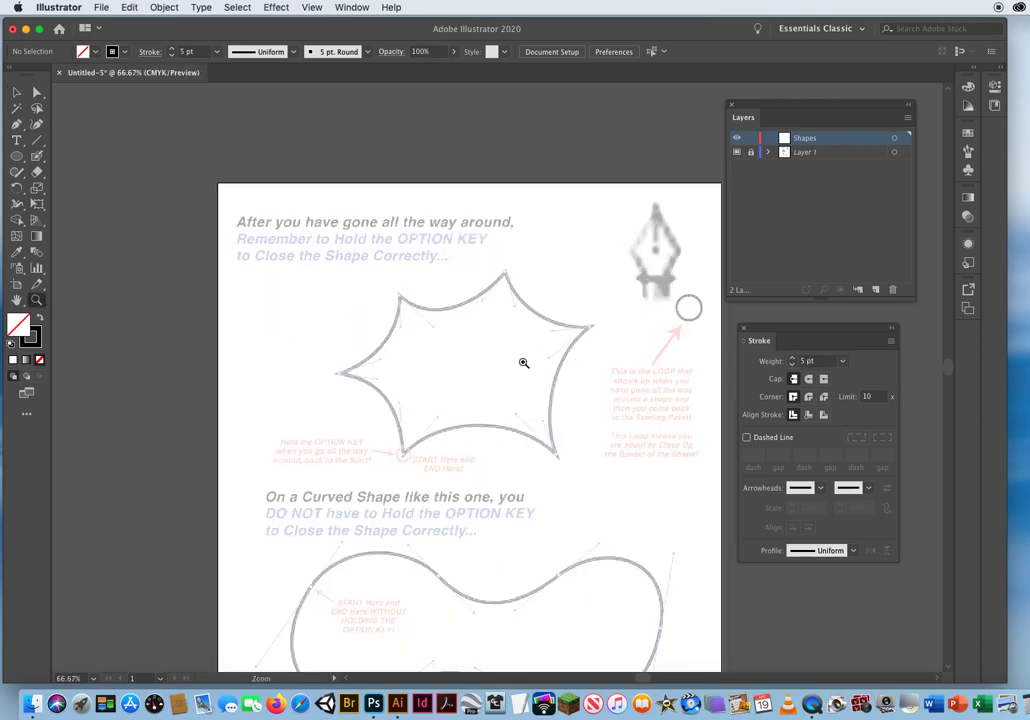
{"action": "left_click_drag", "start_coordinate": [523, 363], "coordinate": [455, 317]}
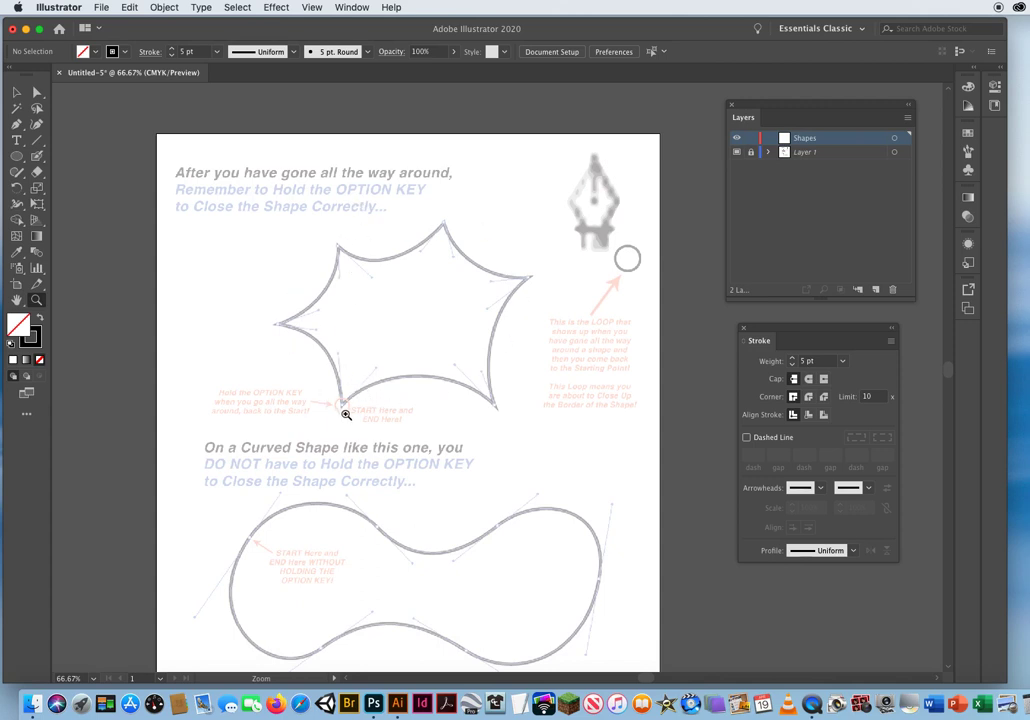
{"action": "left_click_drag", "start_coordinate": [345, 413], "coordinate": [298, 358]}
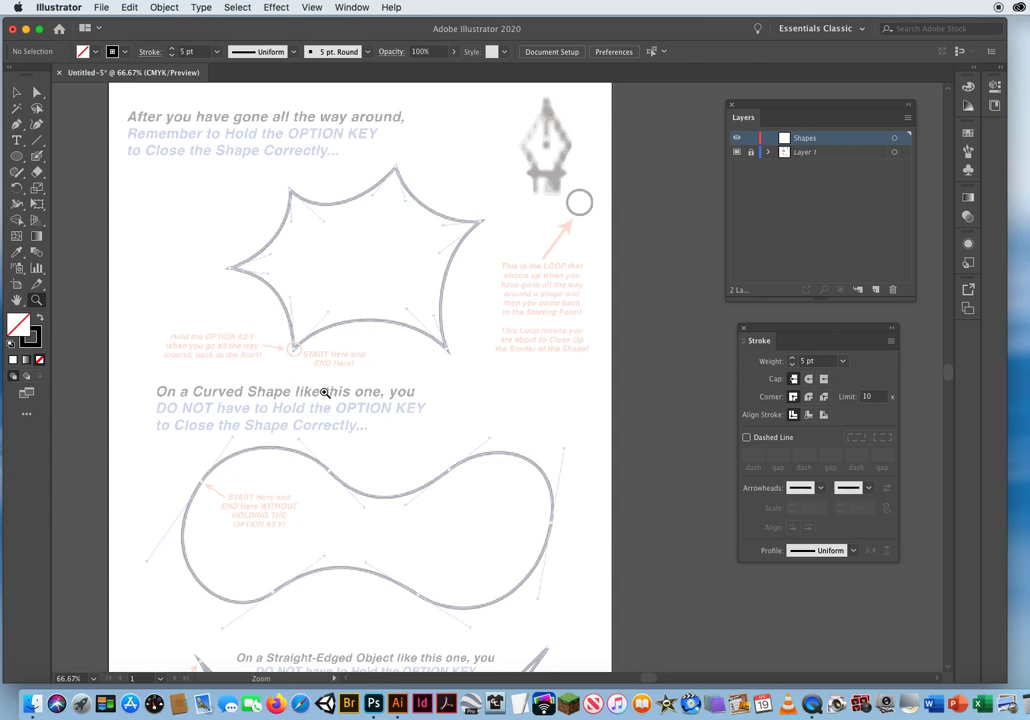
{"action": "left_click", "coordinate": [545, 280]}
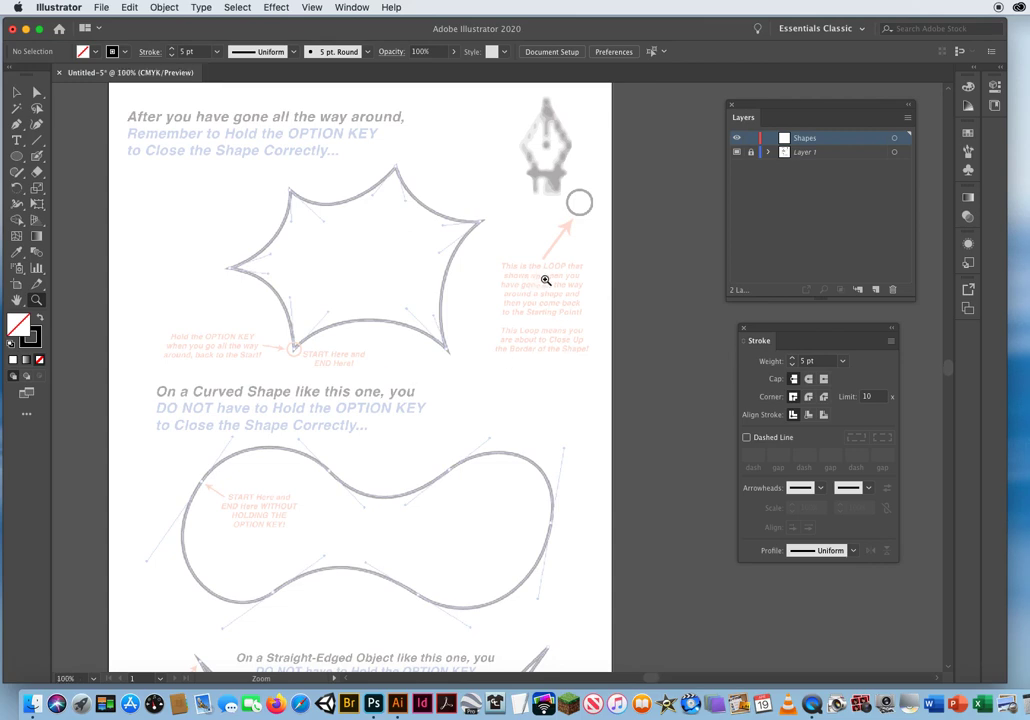
{"action": "left_click", "coordinate": [515, 304]}
{"action": "scroll", "coordinate": [481, 241], "scroll_direction": "down", "scroll_amount": 3}
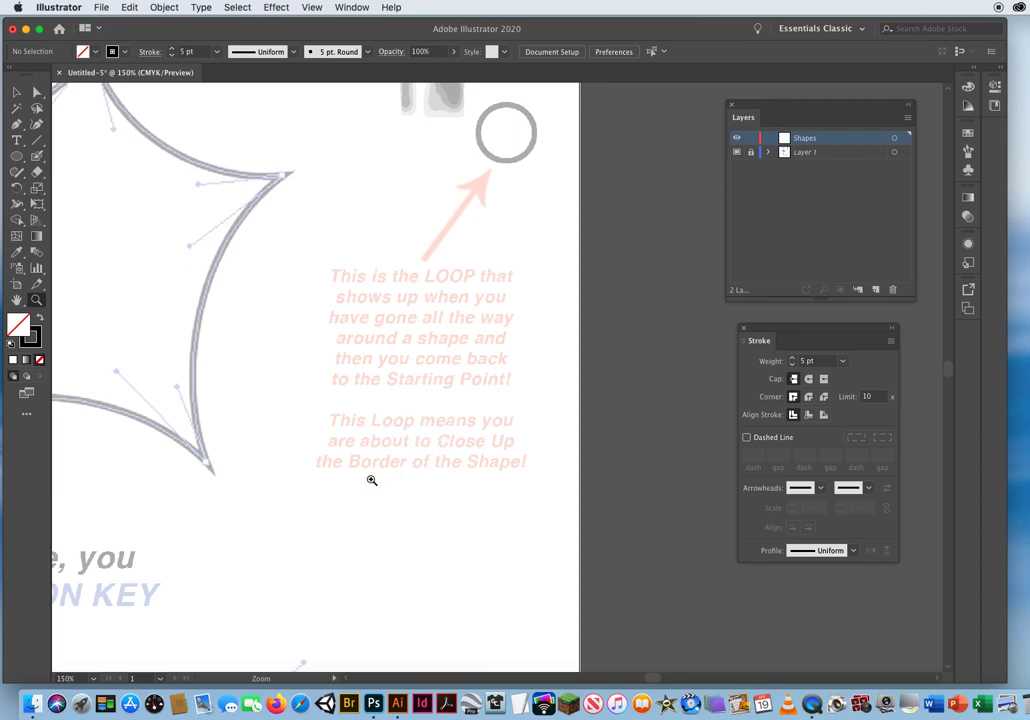
{"action": "left_click_drag", "start_coordinate": [172, 370], "coordinate": [563, 436]}
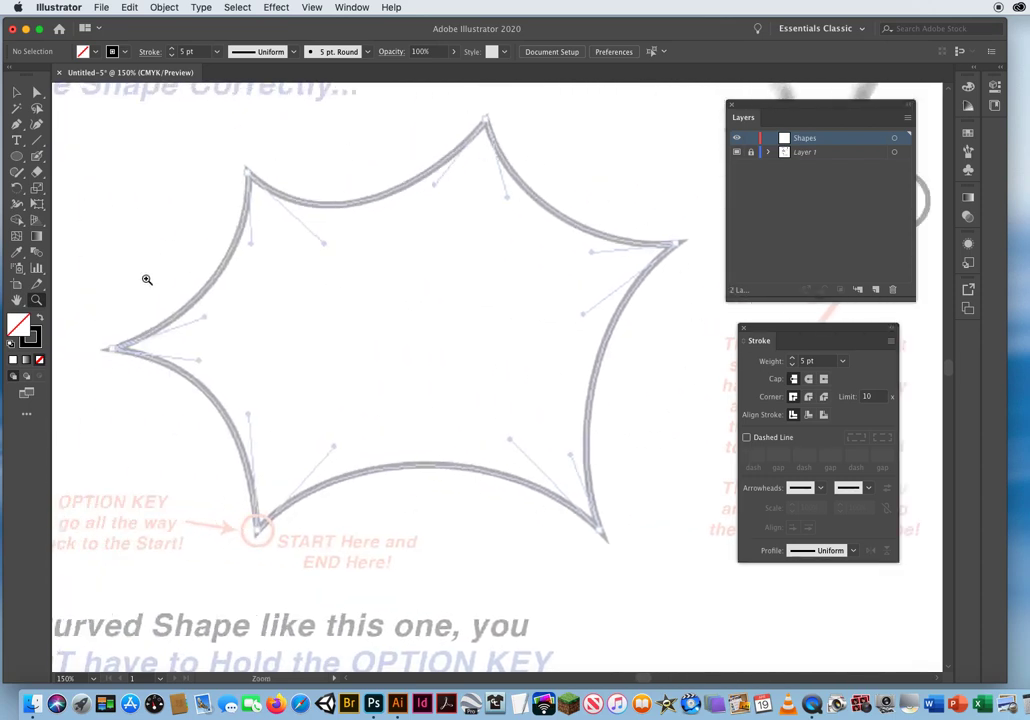
{"action": "scroll", "coordinate": [258, 448], "scroll_direction": "down", "scroll_amount": 5}
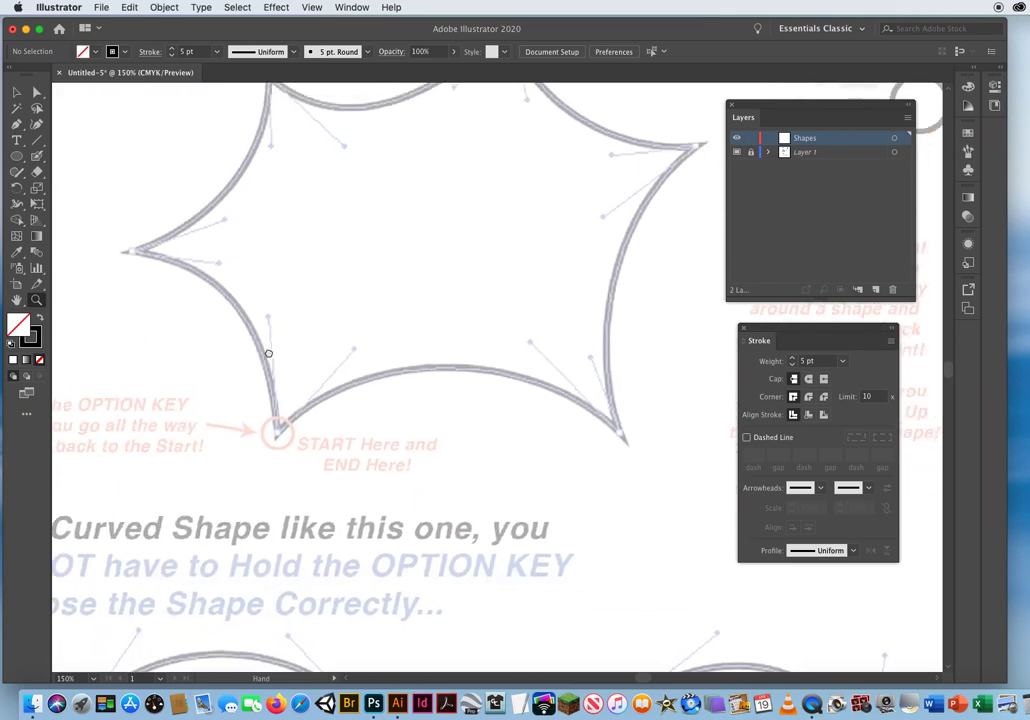
{"action": "scroll", "coordinate": [356, 421], "scroll_direction": "up", "scroll_amount": 3}
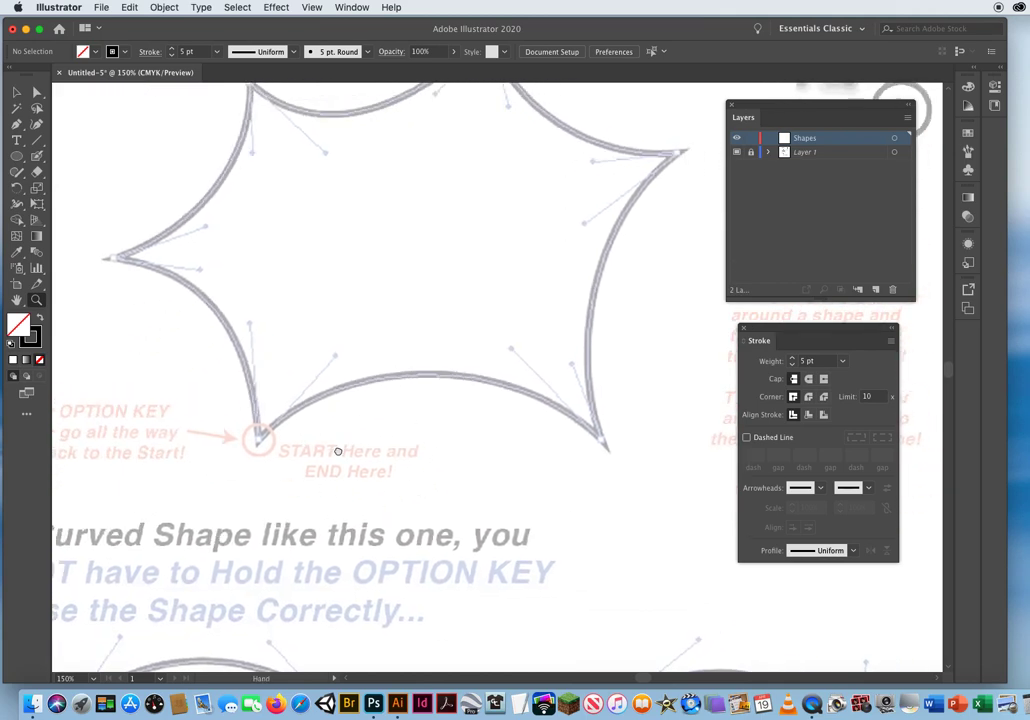
{"action": "scroll", "coordinate": [340, 492], "scroll_direction": "left", "scroll_amount": 3}
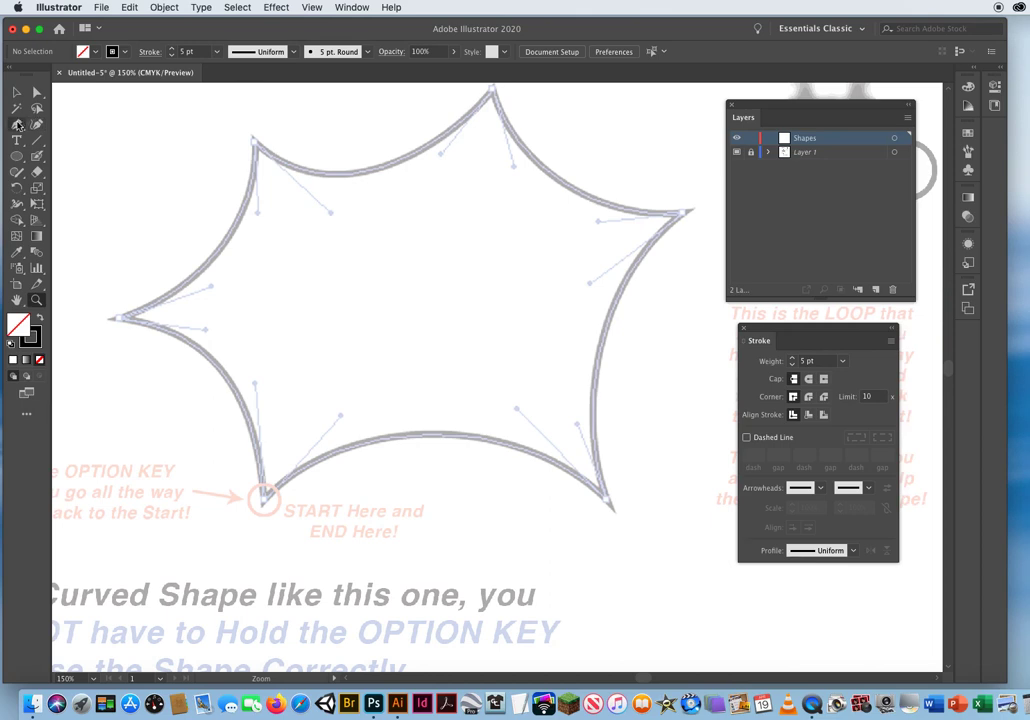
{"action": "left_click", "coordinate": [16, 124]}
Step: Trace the starburst from START through its lower-right, right and top points as sharp corners
{"action": "left_click_drag", "start_coordinate": [264, 504], "coordinate": [340, 421]}
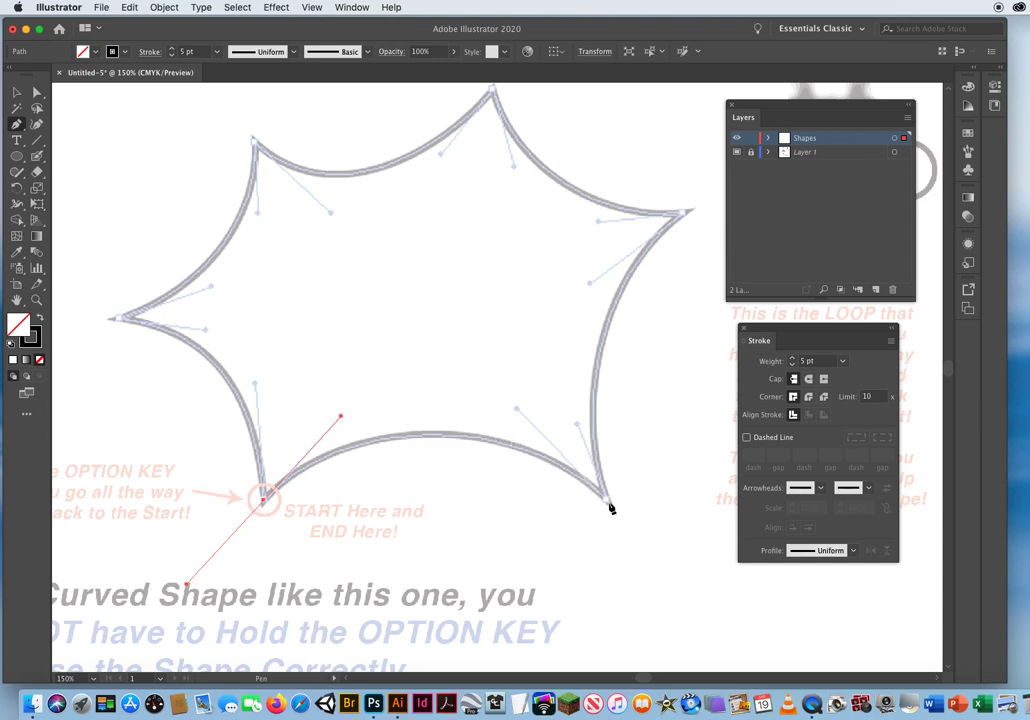
{"action": "mouse_move", "coordinate": [608, 505]}
{"action": "left_mouse_down"}
{"action": "mouse_move", "coordinate": [699, 596]}
{"action": "mouse_move", "coordinate": [691, 593]}
{"action": "left_mouse_up"}
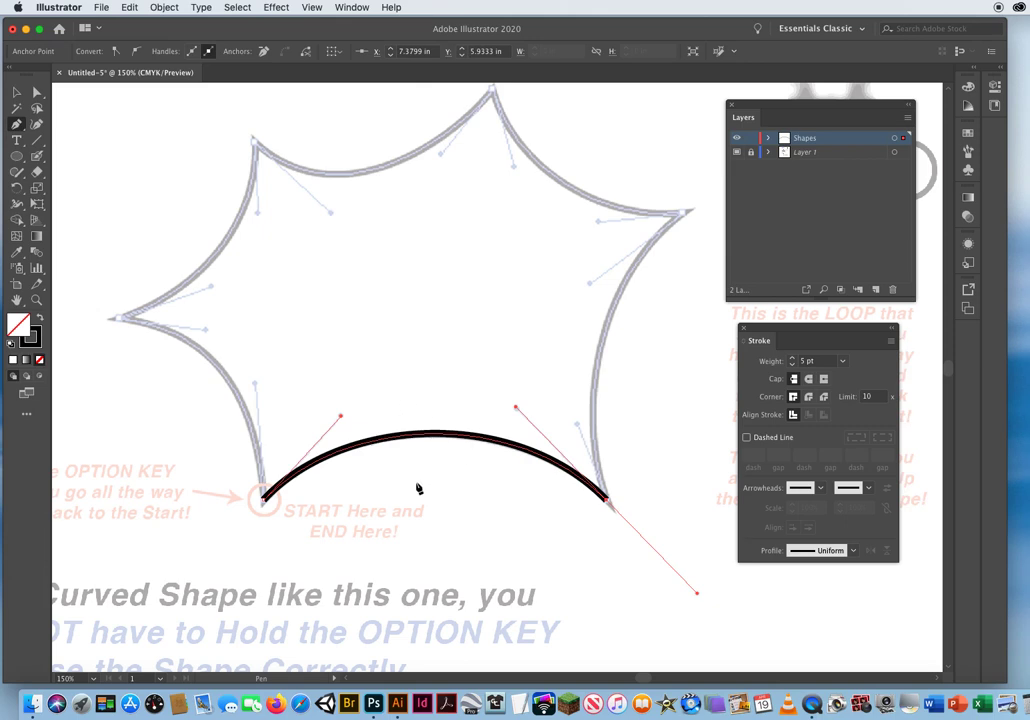
{"action": "scroll", "coordinate": [416, 487], "scroll_direction": "right", "scroll_amount": 4}
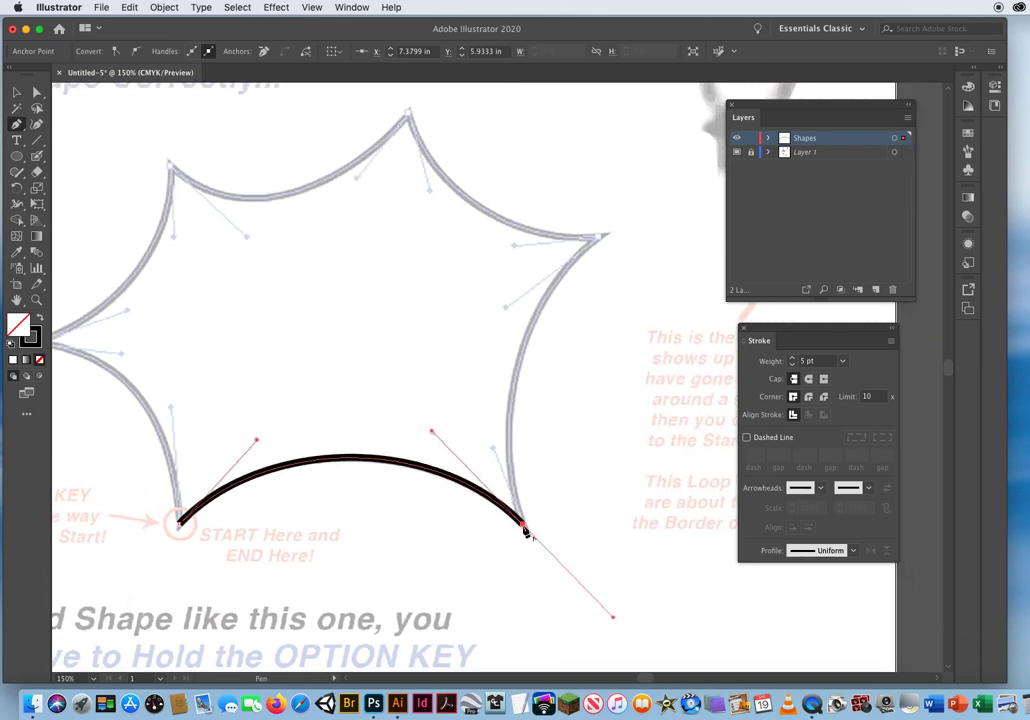
{"action": "left_click", "coordinate": [524, 529]}
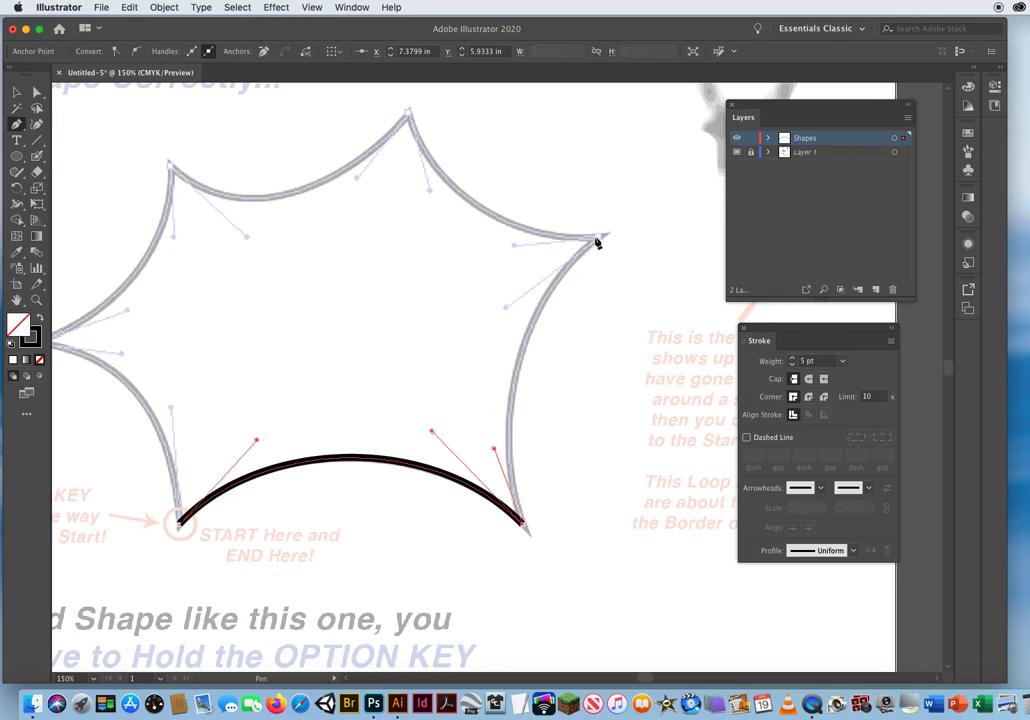
{"action": "left_click_drag", "start_coordinate": [599, 239], "coordinate": [694, 169]}
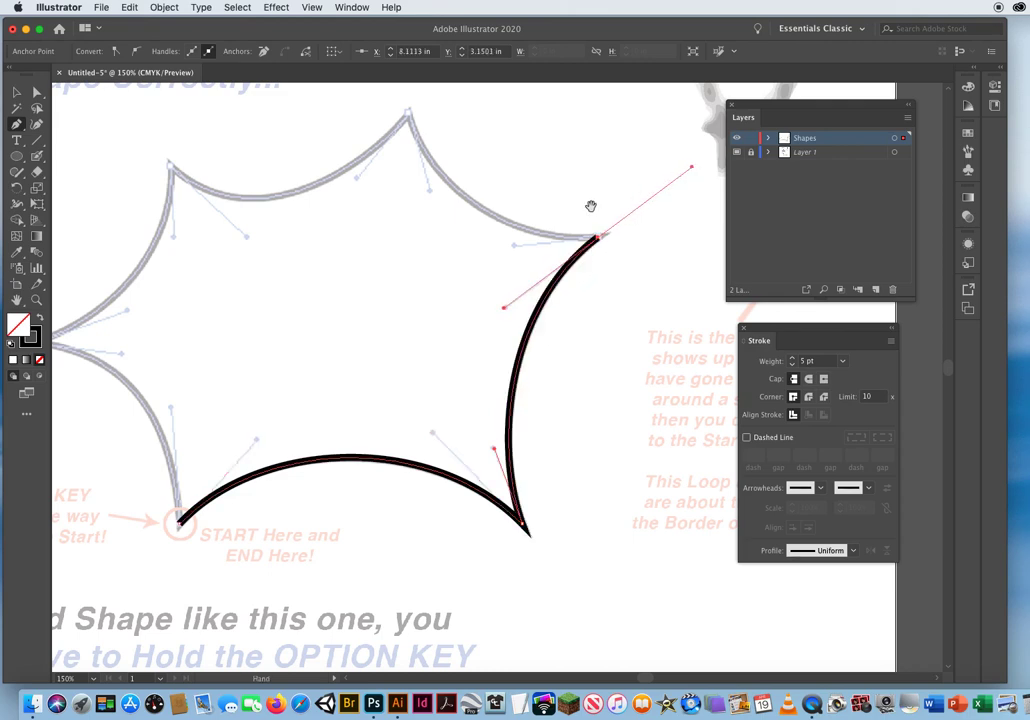
{"action": "left_click_drag", "start_coordinate": [591, 207], "coordinate": [632, 366]}
{"action": "left_click", "coordinate": [639, 400]}
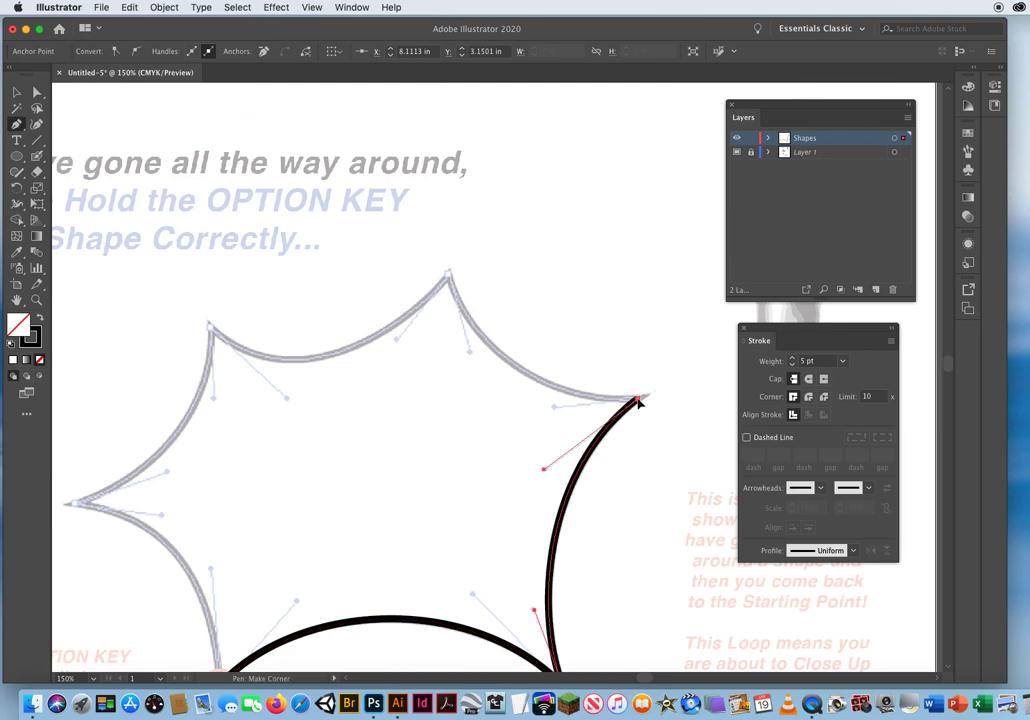
{"action": "left_click_drag", "start_coordinate": [593, 405], "coordinate": [554, 409]}
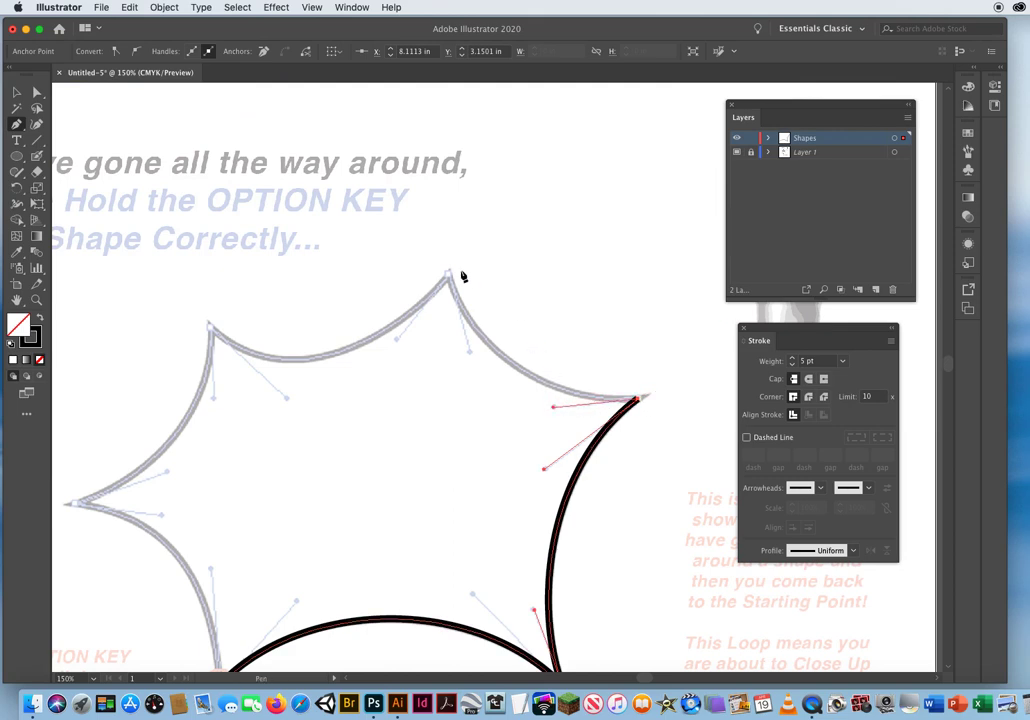
{"action": "left_click_drag", "start_coordinate": [449, 274], "coordinate": [427, 201]}
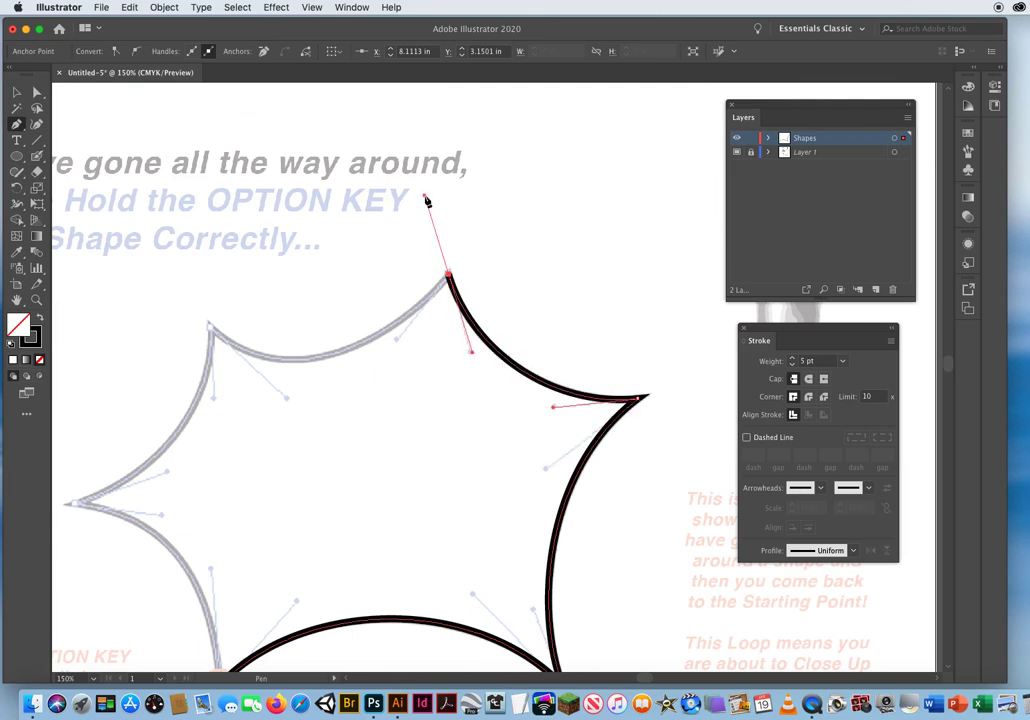
{"action": "left_click", "coordinate": [449, 277]}
{"action": "left_click_drag", "start_coordinate": [446, 281], "coordinate": [400, 345]}
Step: Continue through the upper-left and left points, then close the path at START
{"action": "left_click_drag", "start_coordinate": [210, 327], "coordinate": [136, 257]}
{"action": "left_click_drag", "start_coordinate": [163, 370], "coordinate": [343, 260]}
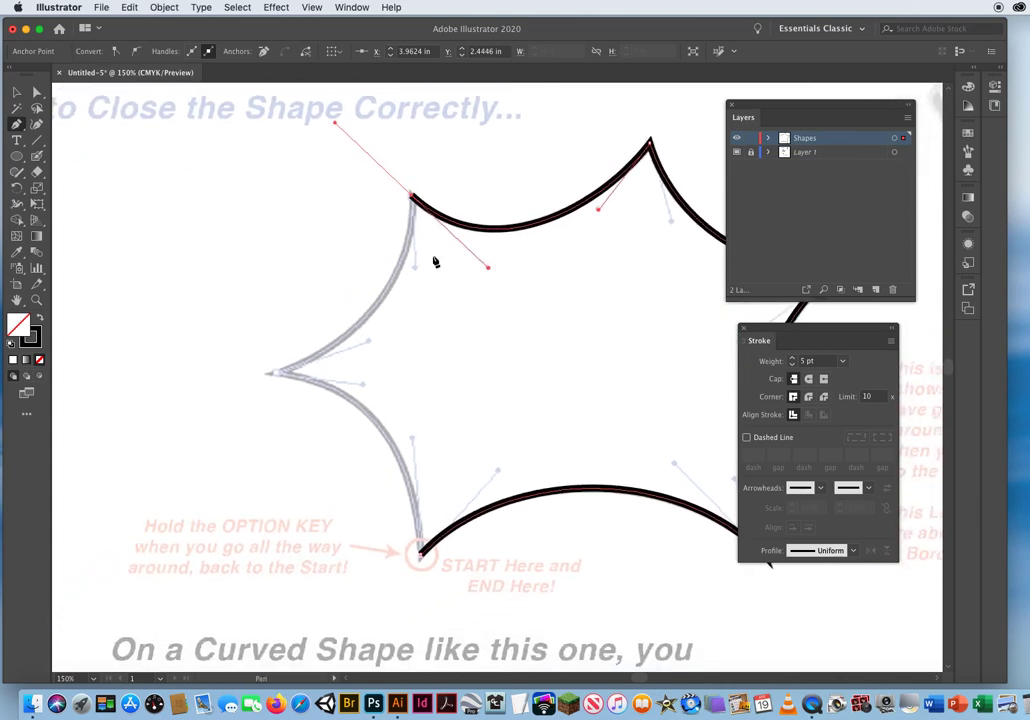
{"action": "left_click", "coordinate": [412, 197]}
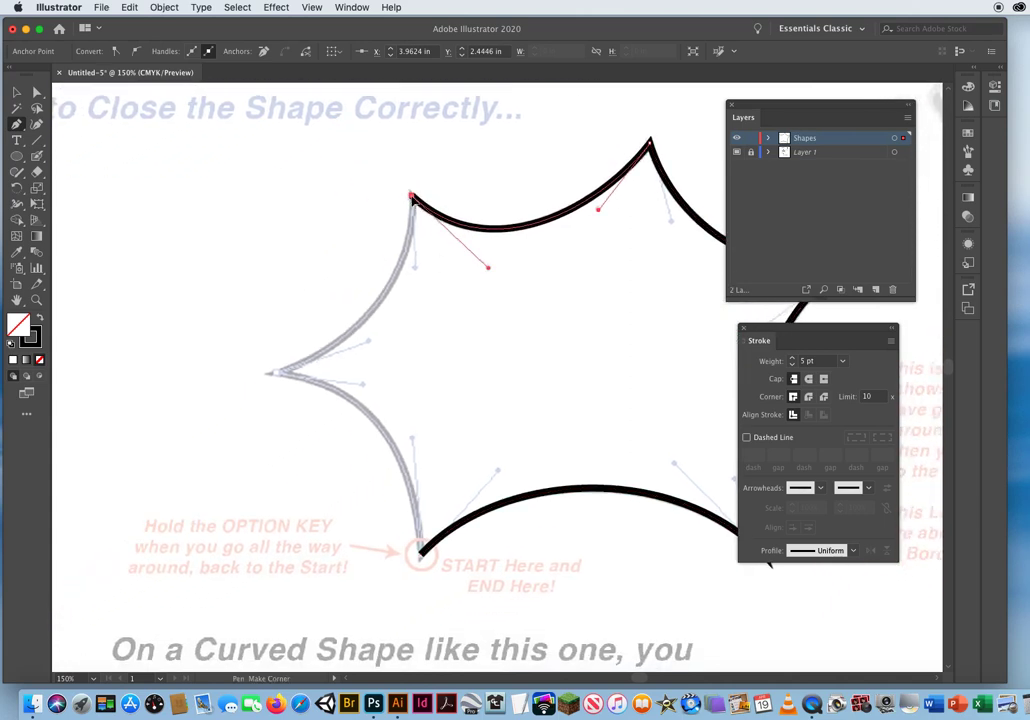
{"action": "left_click_drag", "start_coordinate": [414, 234], "coordinate": [416, 270]}
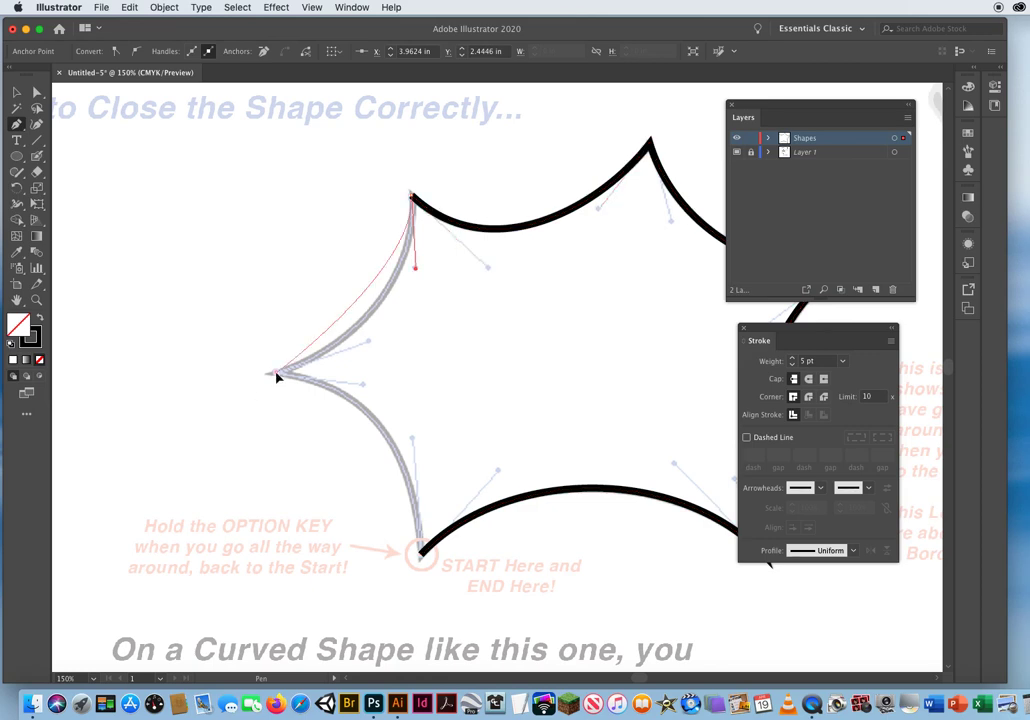
{"action": "left_click_drag", "start_coordinate": [276, 375], "coordinate": [184, 409]}
{"action": "left_click_drag", "start_coordinate": [313, 437], "coordinate": [230, 324]}
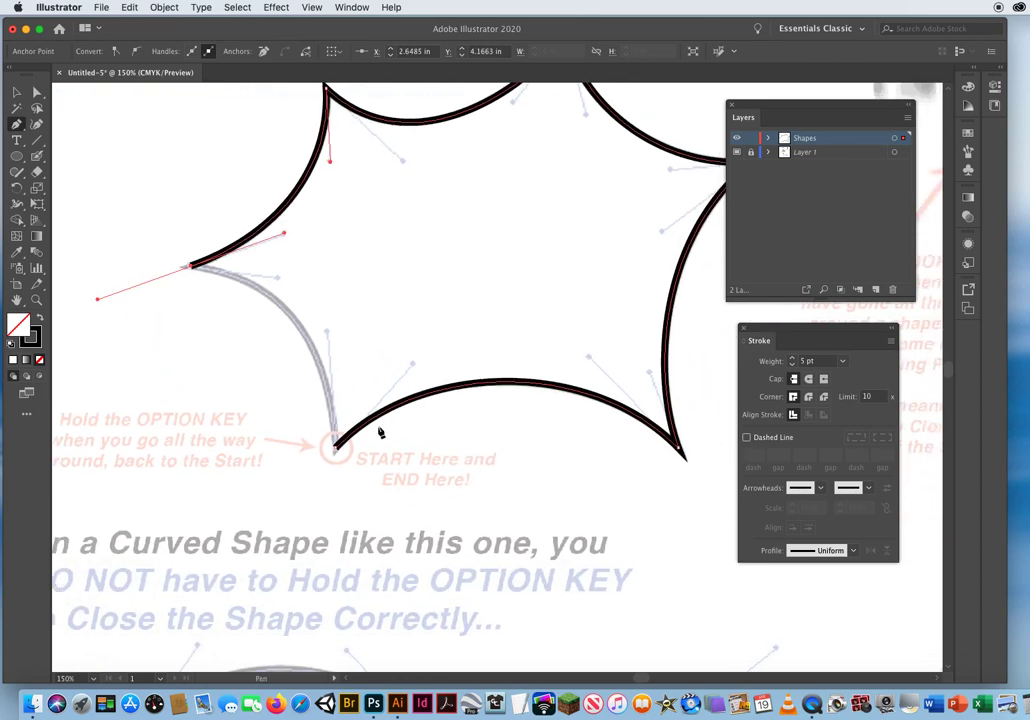
{"action": "left_click_drag", "start_coordinate": [320, 352], "coordinate": [331, 343]}
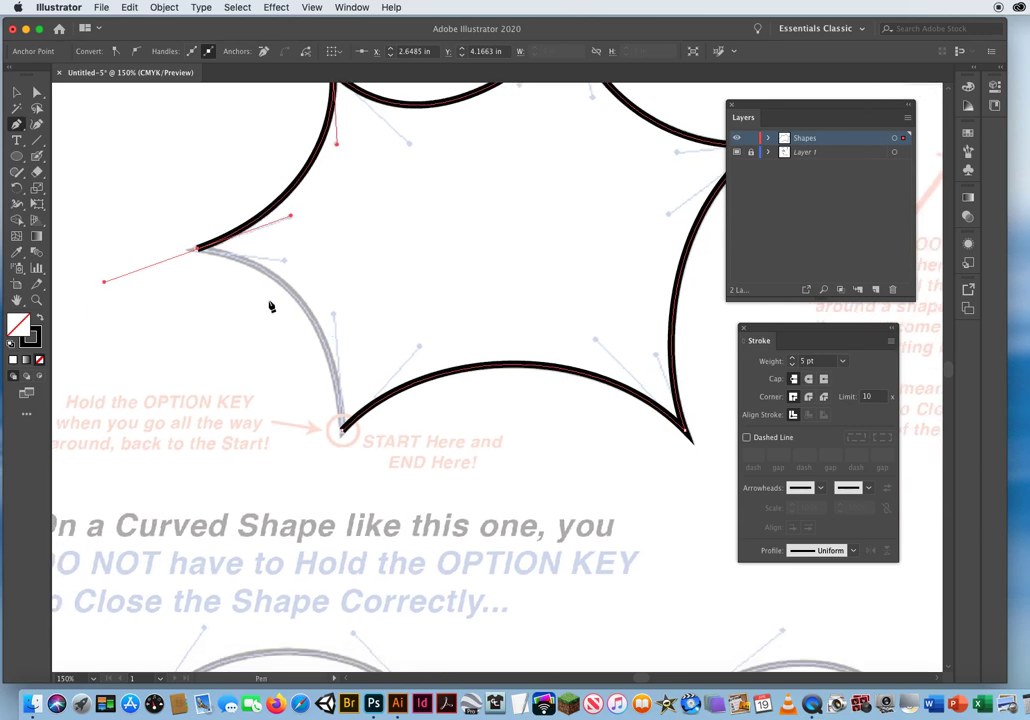
{"action": "left_click", "coordinate": [198, 251]}
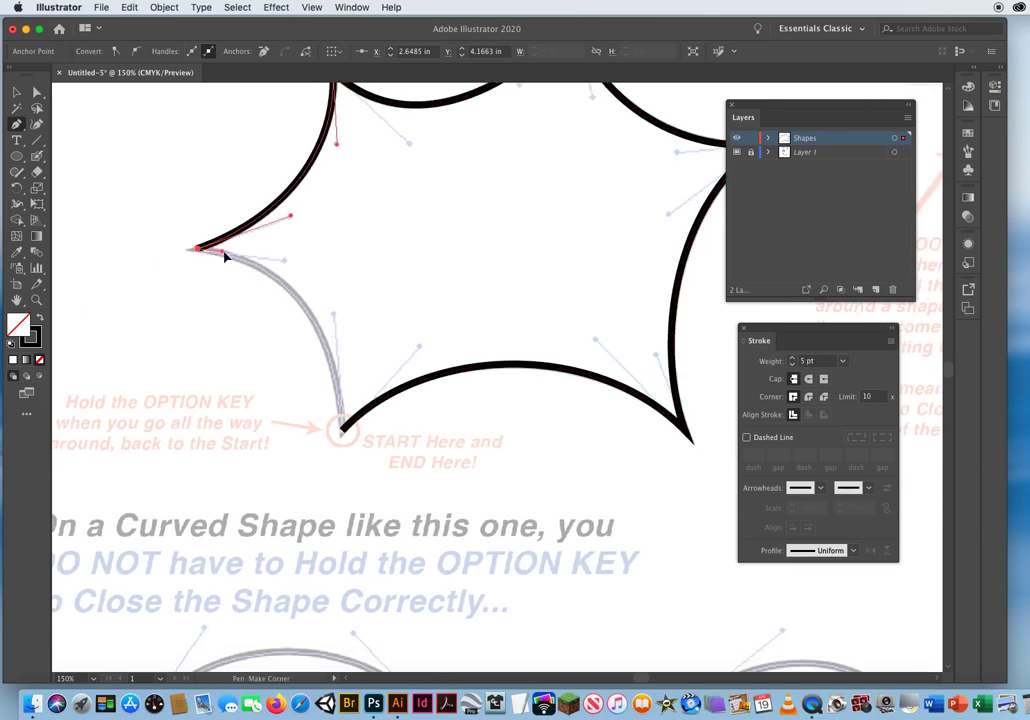
{"action": "left_click_drag", "start_coordinate": [226, 257], "coordinate": [289, 263]}
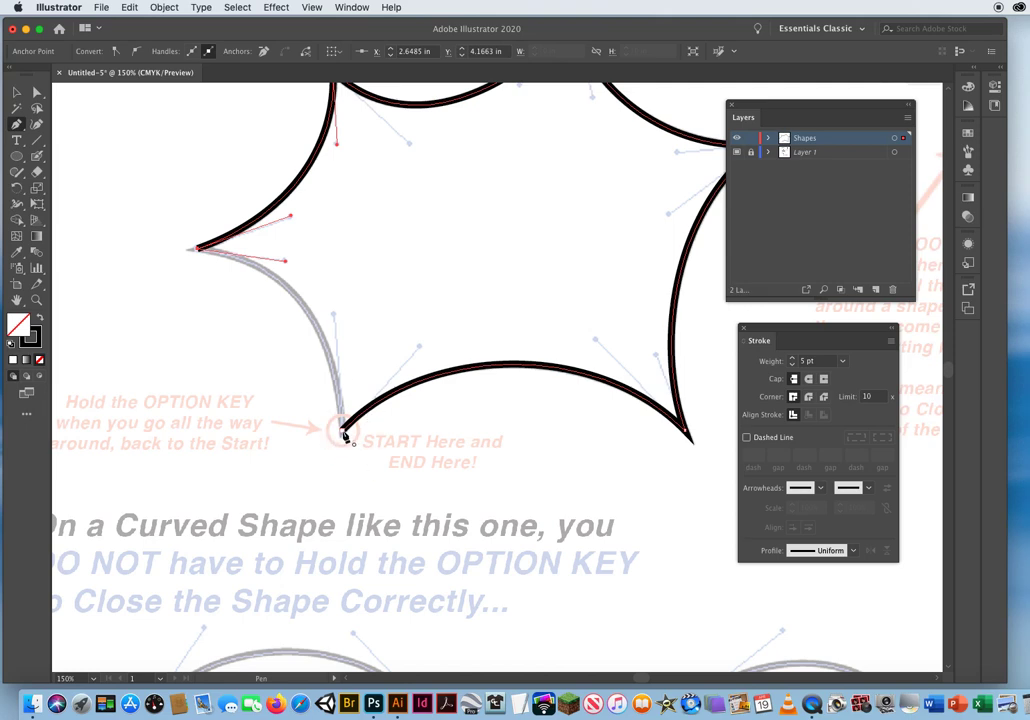
{"action": "left_click_drag", "start_coordinate": [343, 433], "coordinate": [343, 545]}
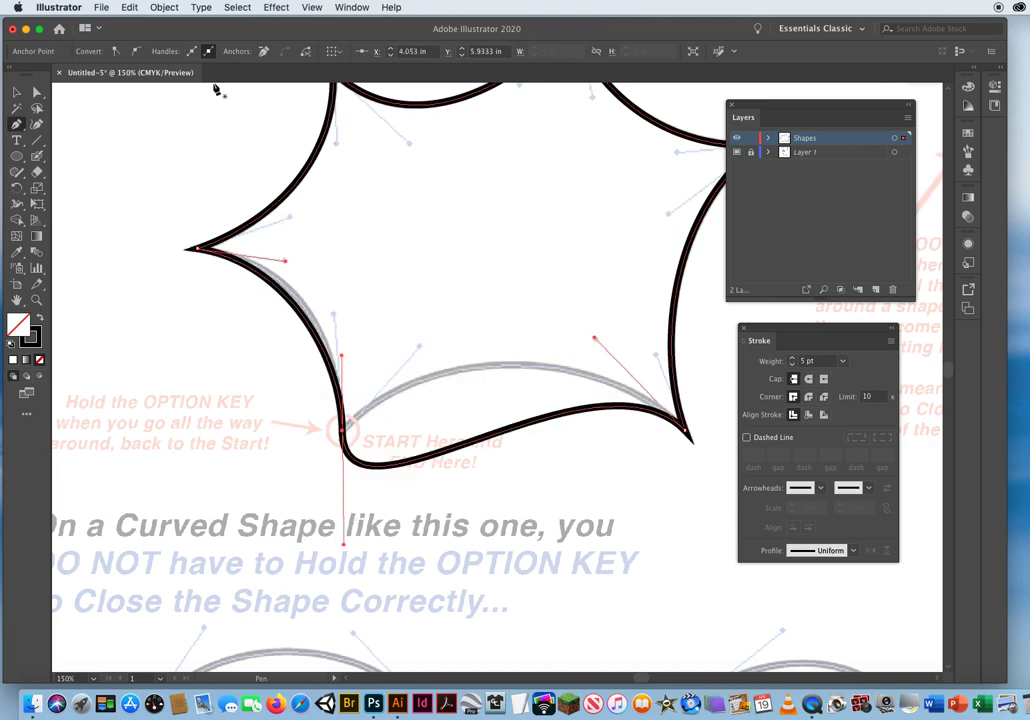
Step: Undo the rounded closure and re-close the starburst at START with a sharp corner
{"action": "left_click", "coordinate": [131, 9]}
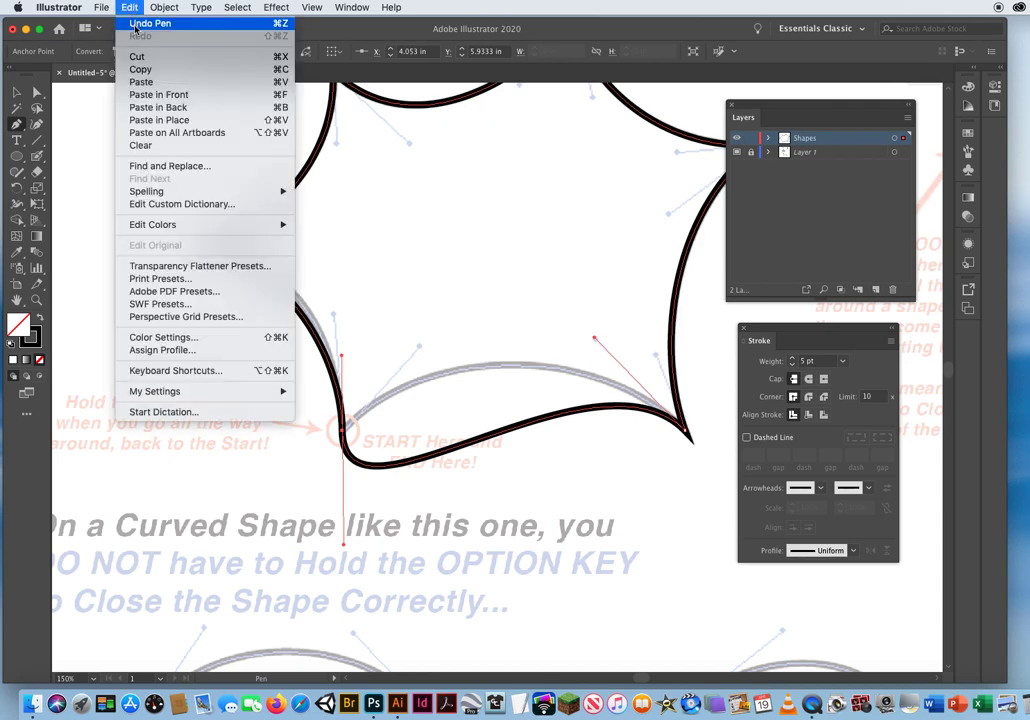
{"action": "left_click", "coordinate": [136, 24]}
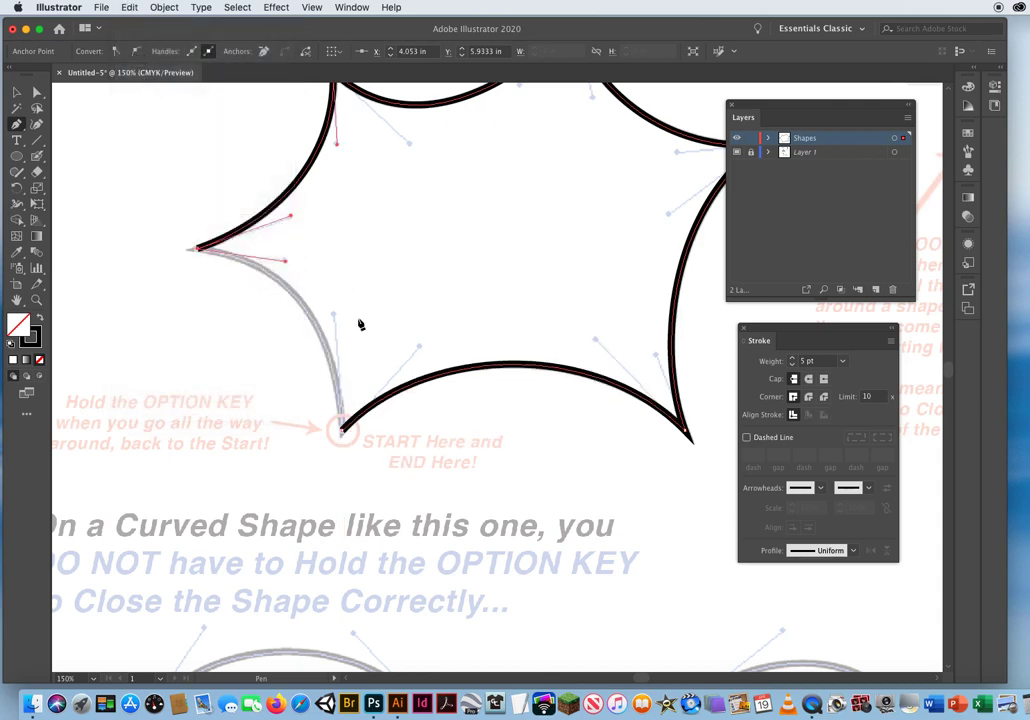
{"action": "left_click", "coordinate": [199, 252]}
{"action": "left_click_drag", "start_coordinate": [220, 253], "coordinate": [292, 266]}
{"action": "left_click", "coordinate": [343, 436]}
{"action": "left_click_drag", "start_coordinate": [343, 436], "coordinate": [349, 552]}
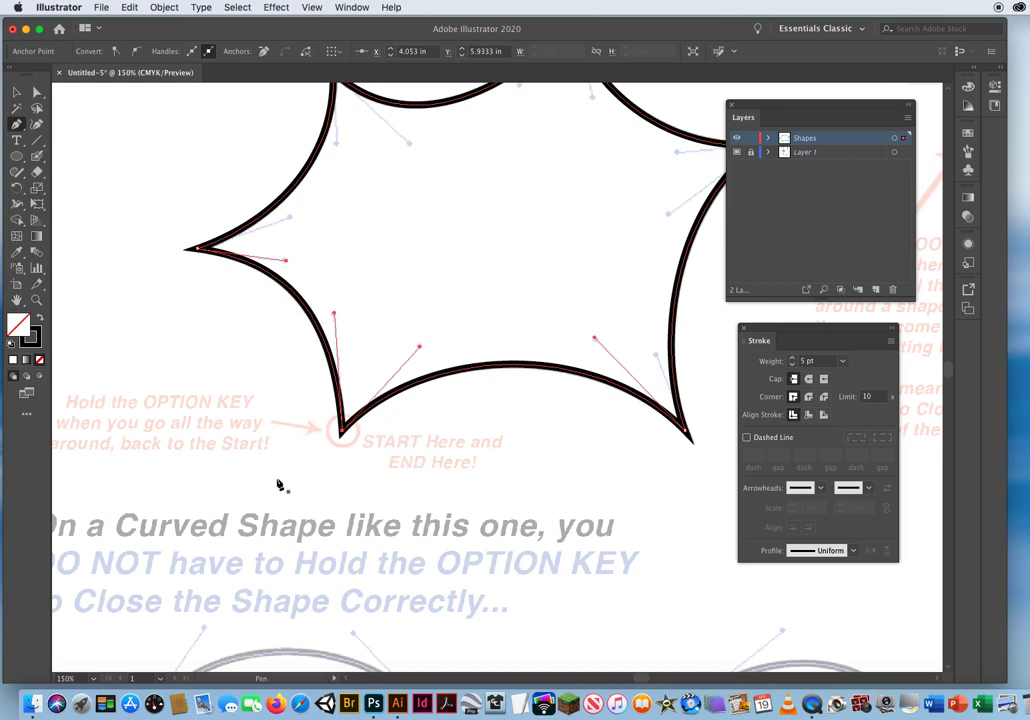
{"action": "key", "text": "super"}
Step: Deselect the starburst, then pan down and zoom out to frame the curvy blob template
{"action": "left_click", "coordinate": [170, 306], "text": "super"}
{"action": "left_click_drag", "start_coordinate": [428, 251], "coordinate": [365, 353]}
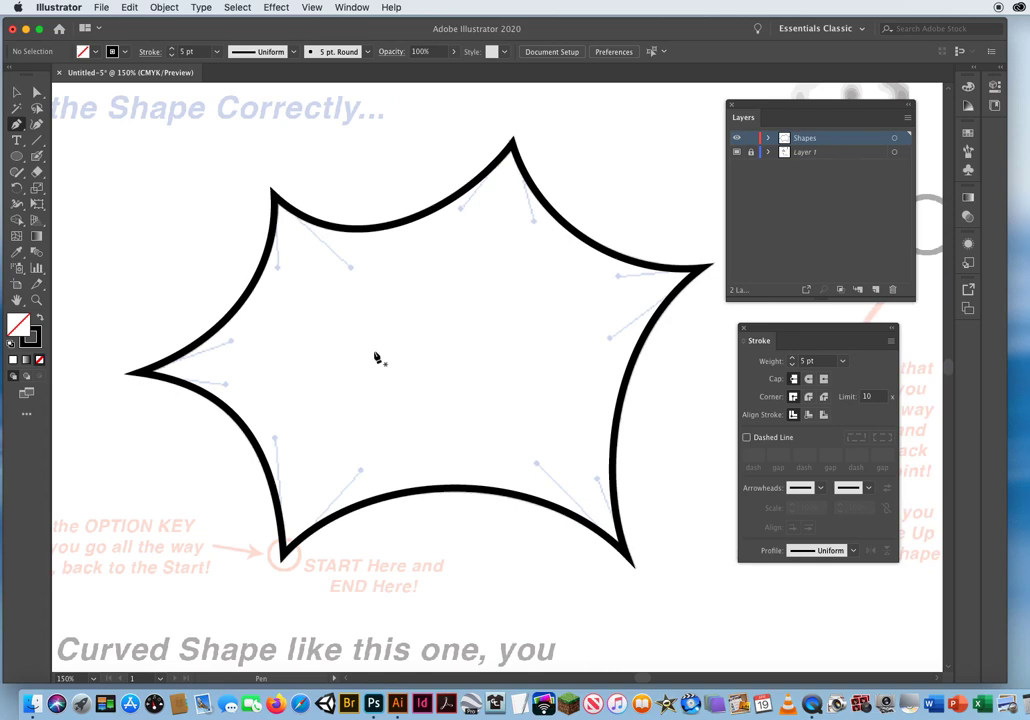
{"action": "key", "text": "space"}
{"action": "key", "text": "space"}
{"action": "left_click_drag", "start_coordinate": [352, 605], "coordinate": [363, 151]}
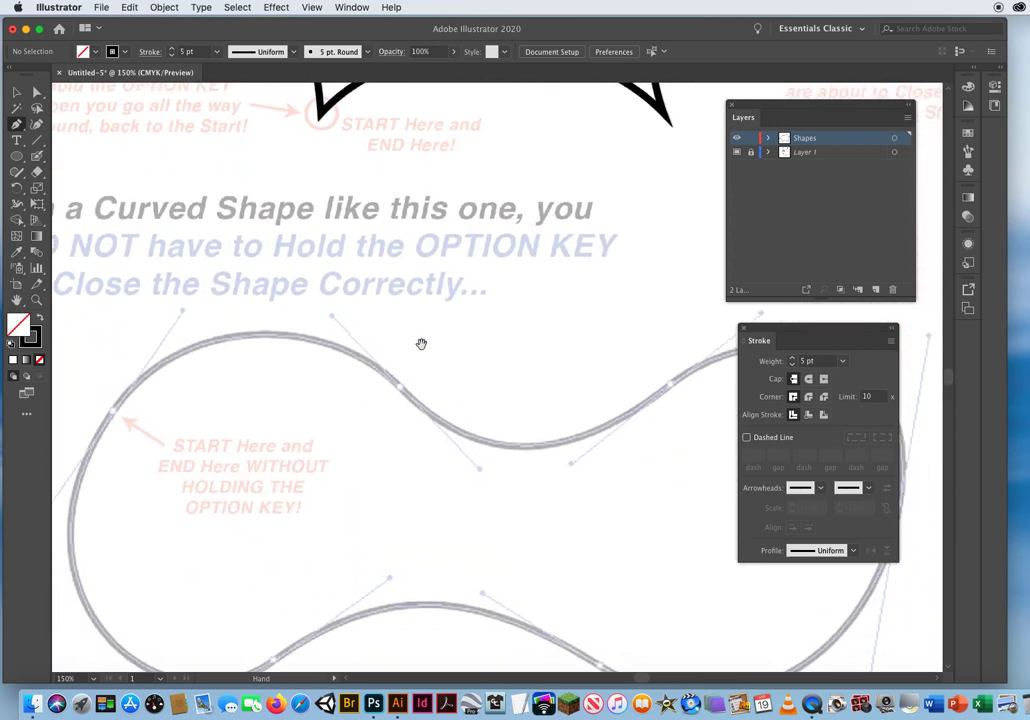
{"action": "left_click_drag", "start_coordinate": [421, 391], "coordinate": [416, 260]}
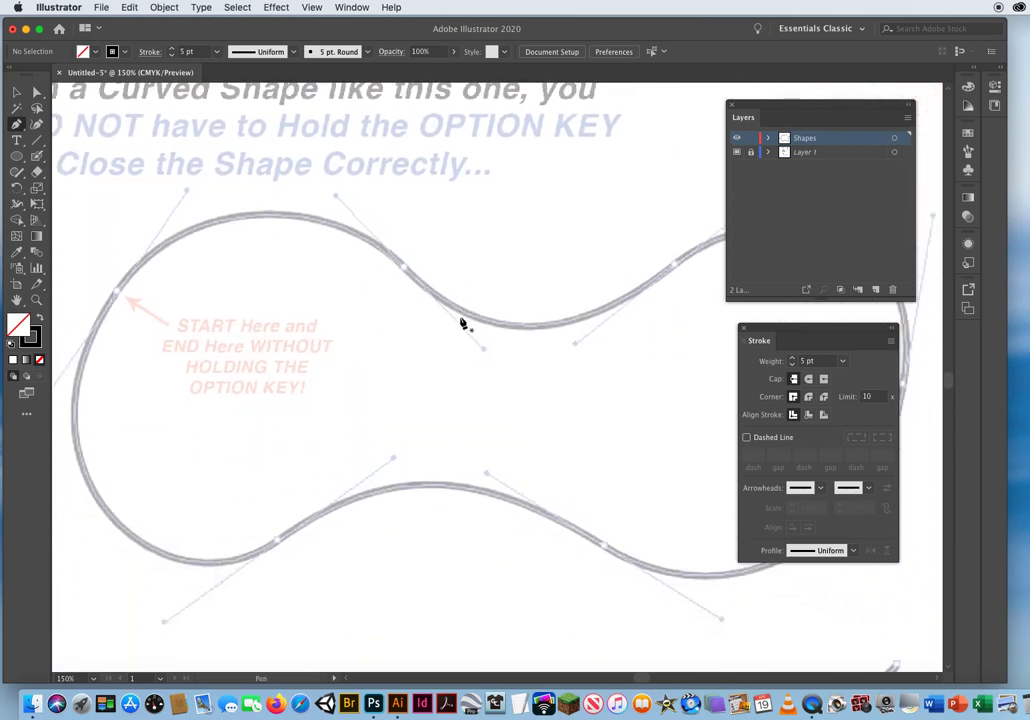
{"action": "key", "text": "super"}
{"action": "key", "text": "super+minus"}
{"action": "scroll", "coordinate": [420, 326], "scroll_direction": "down", "scroll_amount": 3}
{"action": "scroll", "coordinate": [420, 326], "scroll_direction": "right", "scroll_amount": 3}
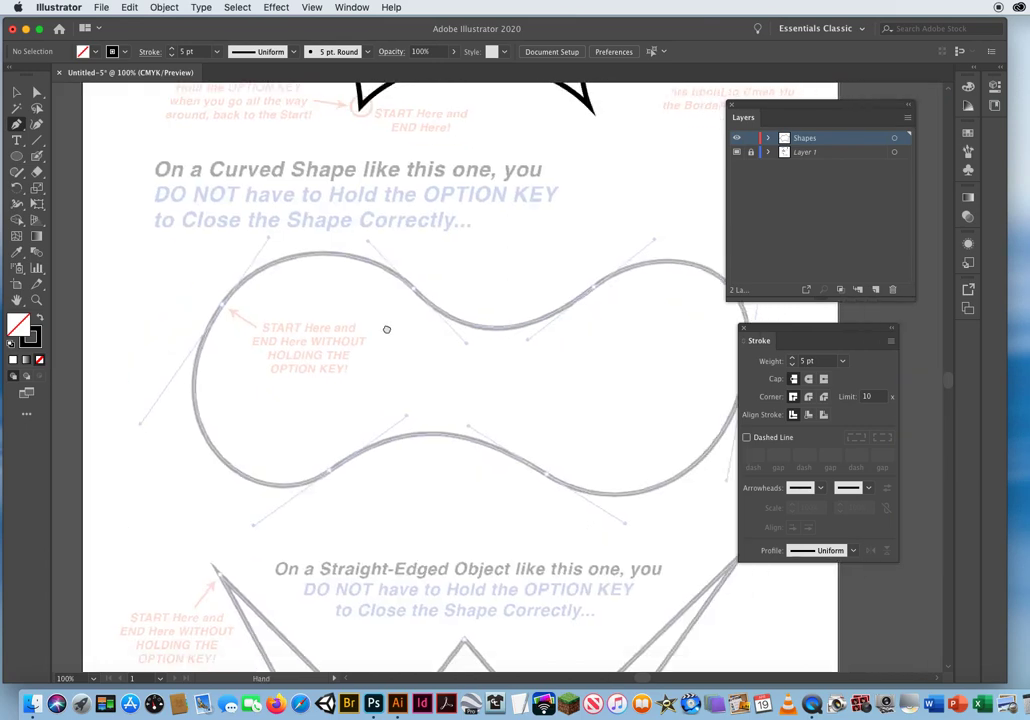
{"action": "scroll", "coordinate": [358, 331], "scroll_direction": "up", "scroll_amount": 2}
{"action": "scroll", "coordinate": [360, 333], "scroll_direction": "right", "scroll_amount": 1}
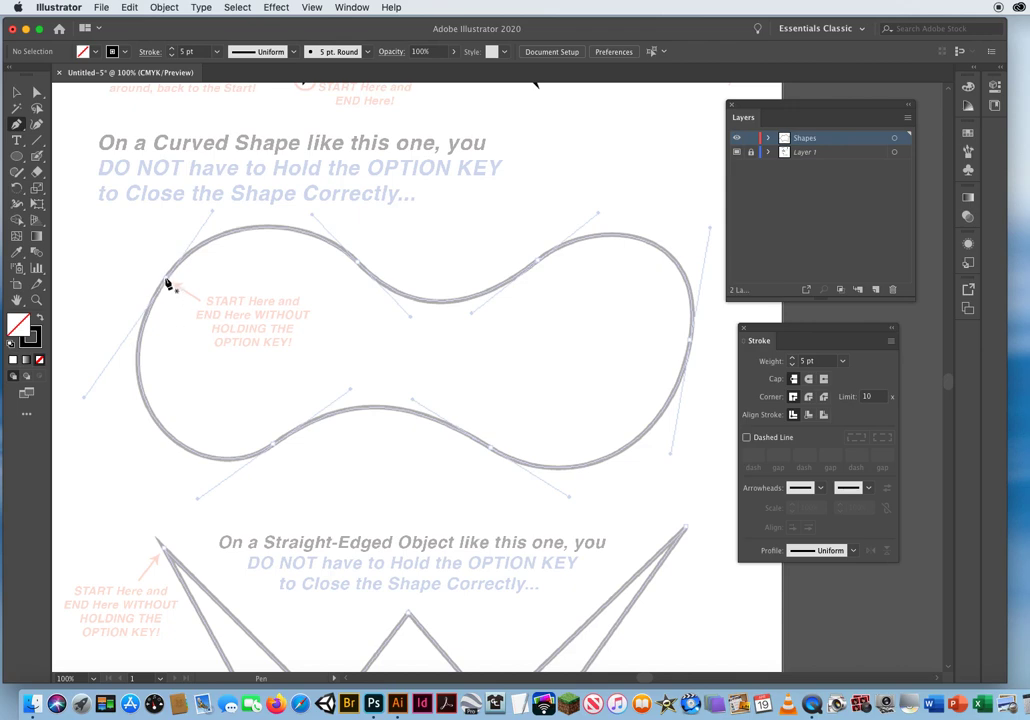
Step: Pen-trace the blob from START over the top, around the right end and along the bottom
{"action": "left_click_drag", "start_coordinate": [167, 279], "coordinate": [209, 222]}
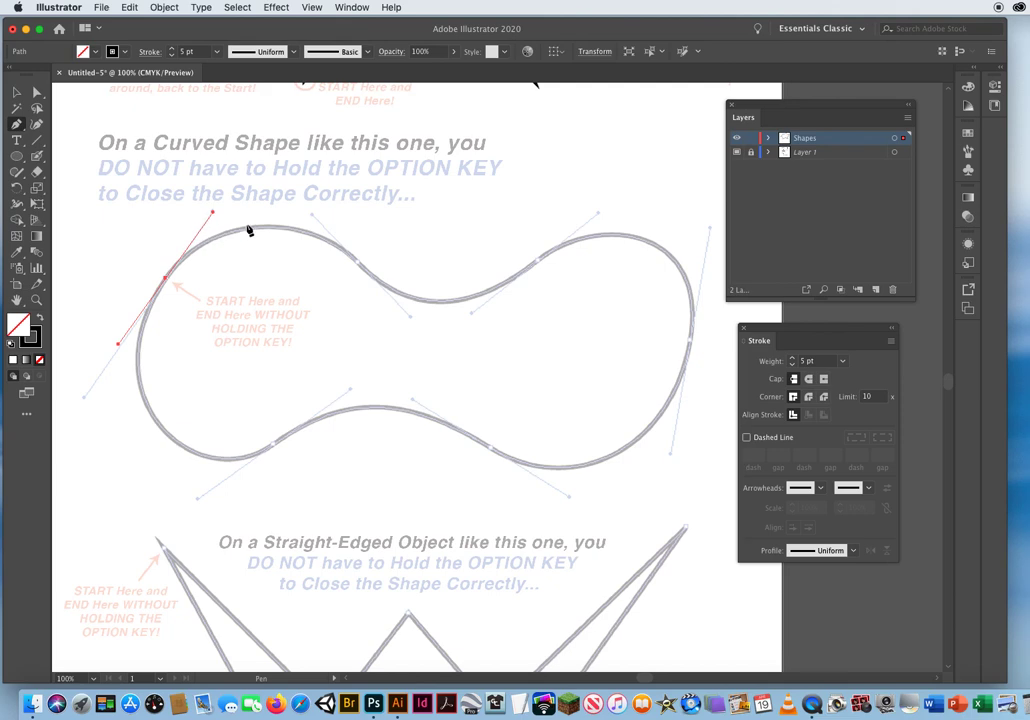
{"action": "left_click", "coordinate": [358, 264]}
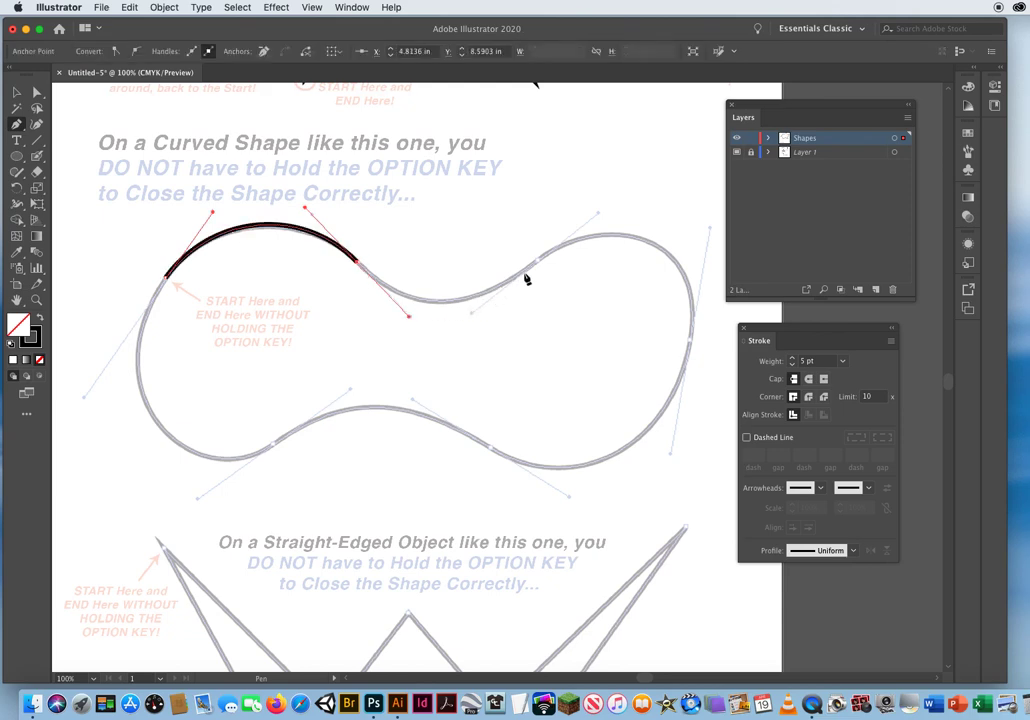
{"action": "left_click_drag", "start_coordinate": [538, 266], "coordinate": [598, 213]}
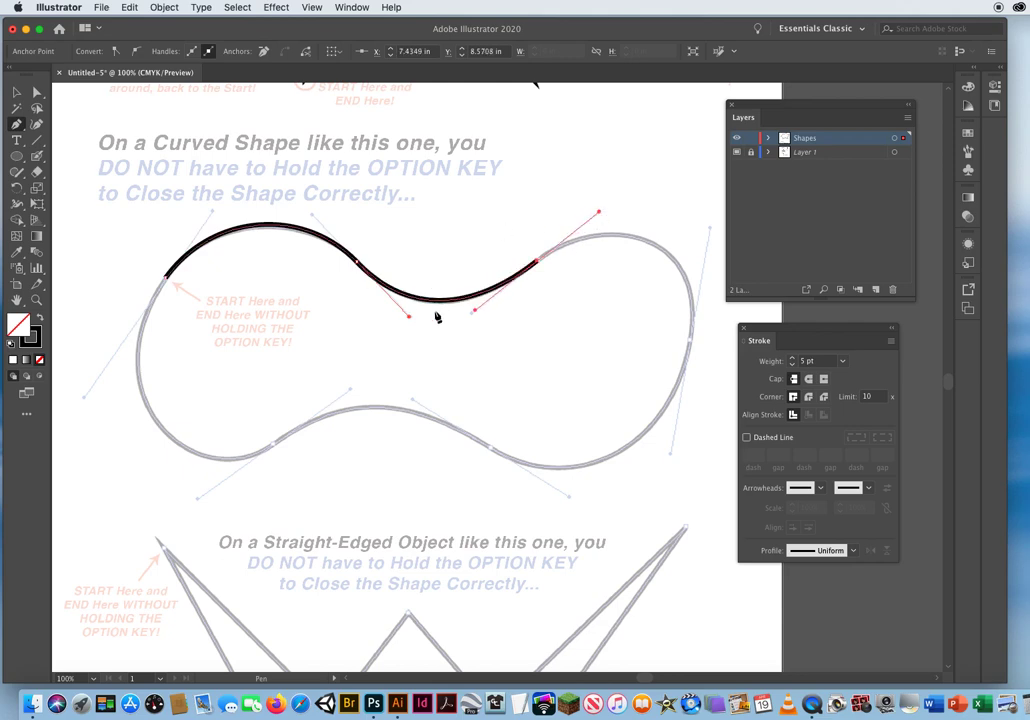
{"action": "scroll", "coordinate": [460, 306], "scroll_direction": "right", "scroll_amount": 5}
{"action": "scroll", "coordinate": [460, 306], "scroll_direction": "down", "scroll_amount": 2}
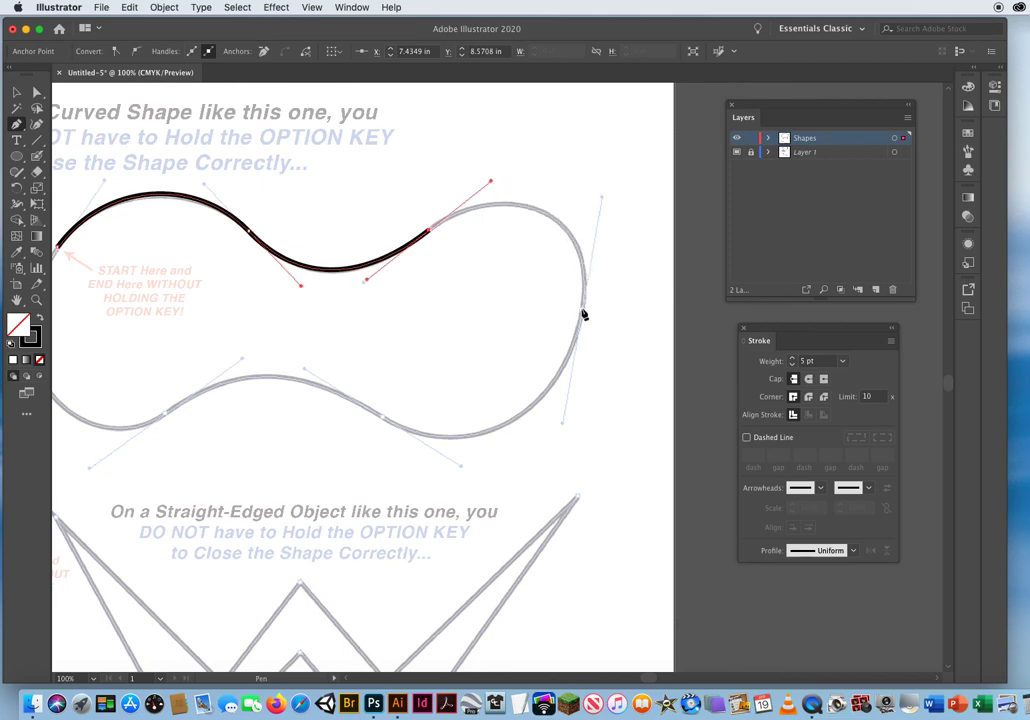
{"action": "left_click_drag", "start_coordinate": [584, 315], "coordinate": [563, 426]}
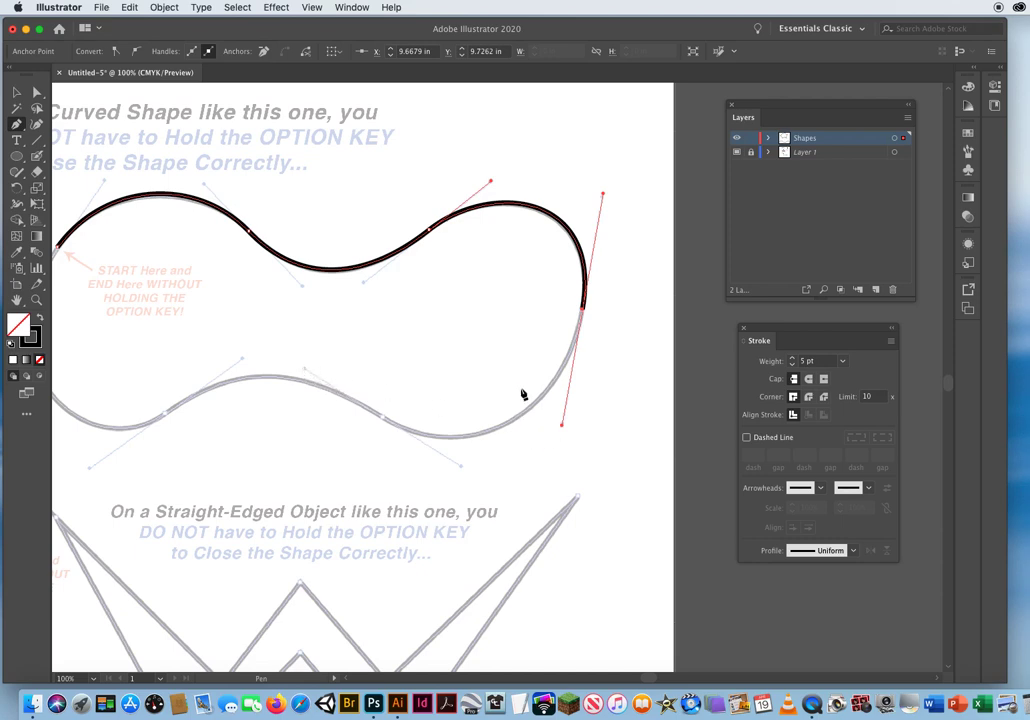
{"action": "mouse_move", "coordinate": [381, 419]}
{"action": "left_mouse_down"}
{"action": "mouse_move", "coordinate": [302, 371]}
{"action": "mouse_move", "coordinate": [474, 317]}
{"action": "left_mouse_up"}
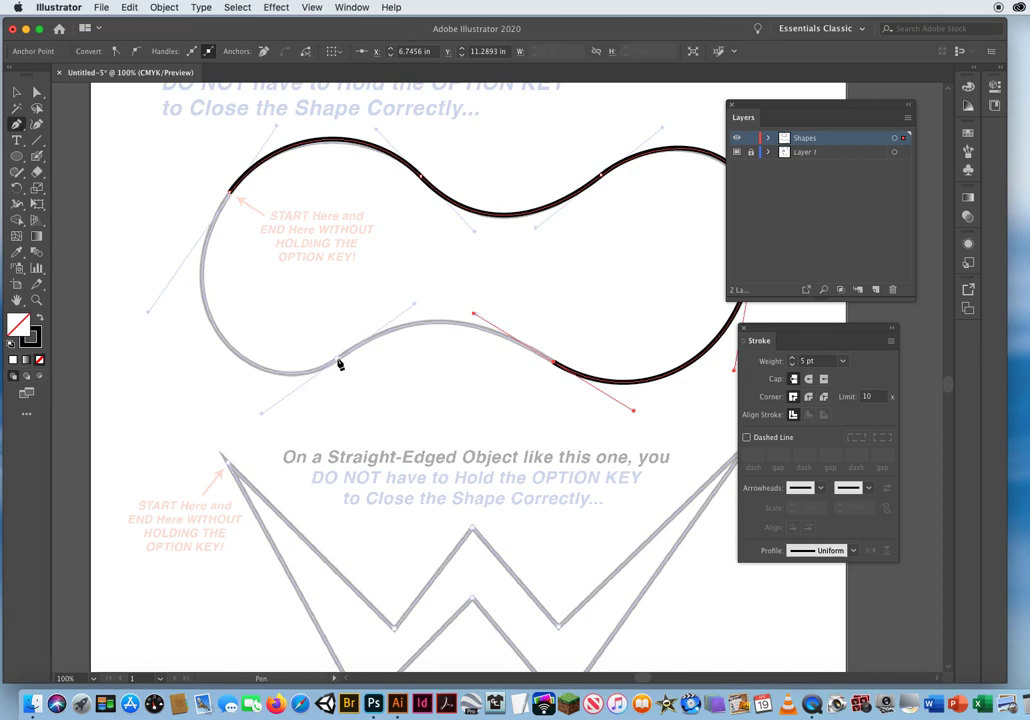
{"action": "left_click_drag", "start_coordinate": [340, 365], "coordinate": [262, 421]}
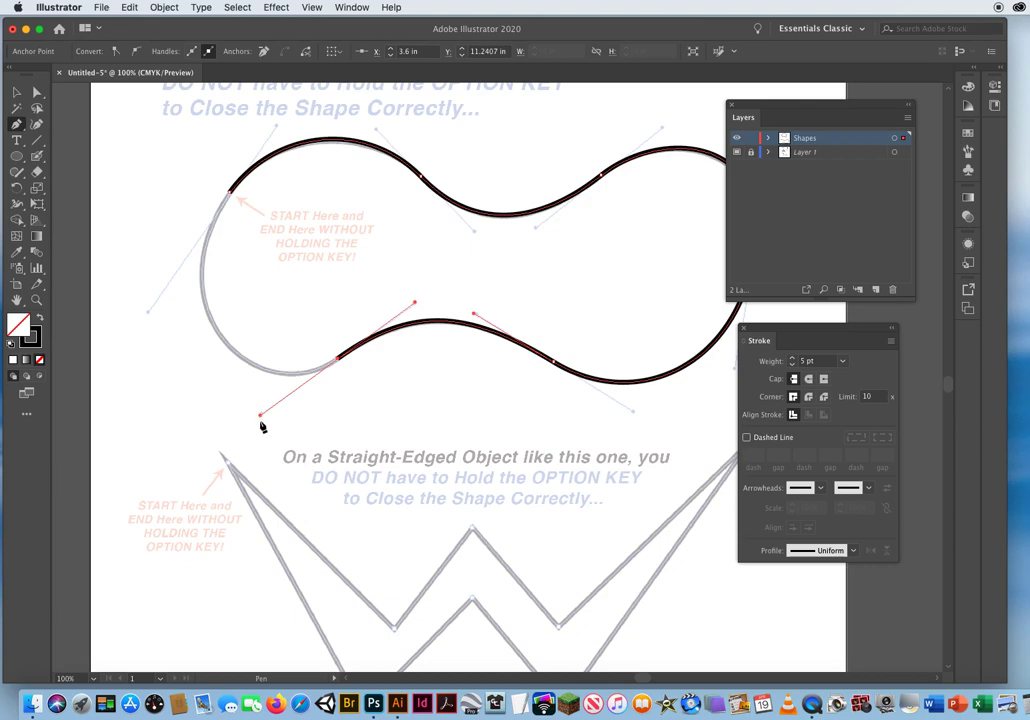
{"action": "left_click", "coordinate": [16, 92]}
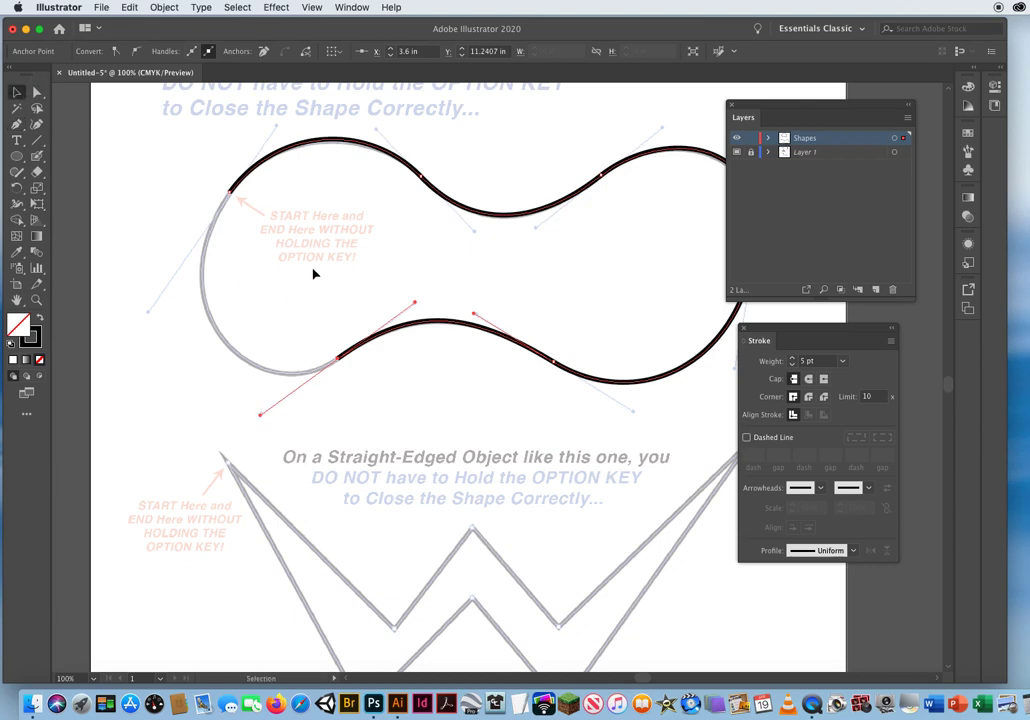
Step: Select the open blob path and continue it from its lower-left endpoint with a down-left curve handle
{"action": "left_click", "coordinate": [563, 499]}
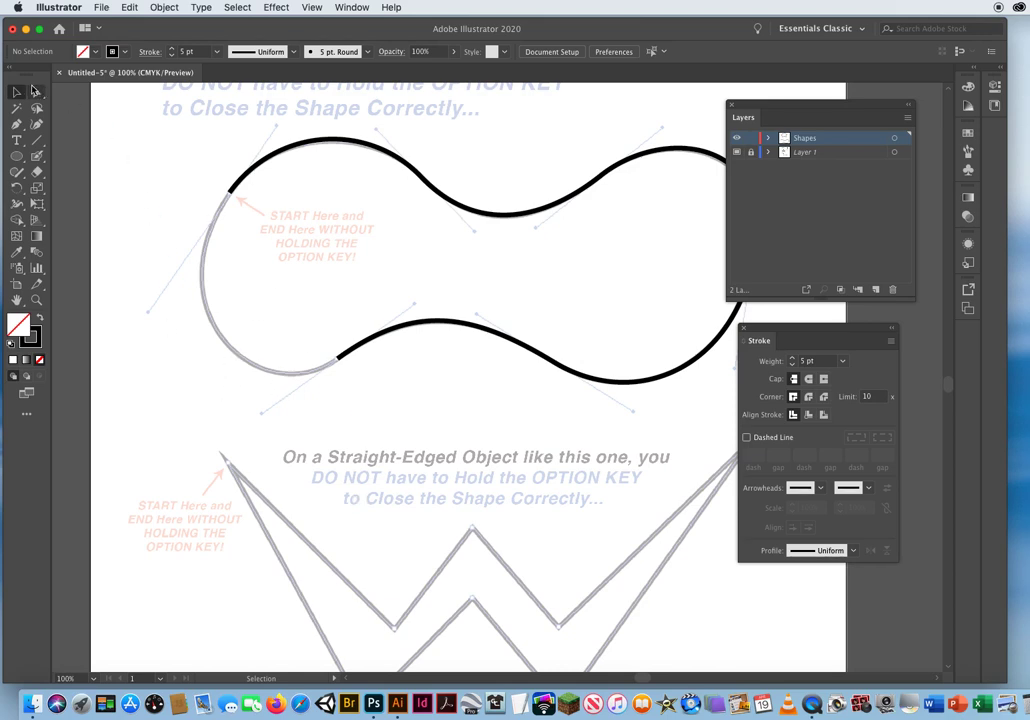
{"action": "left_click_drag", "start_coordinate": [424, 281], "coordinate": [503, 379]}
{"action": "left_click_drag", "start_coordinate": [391, 255], "coordinate": [485, 372]}
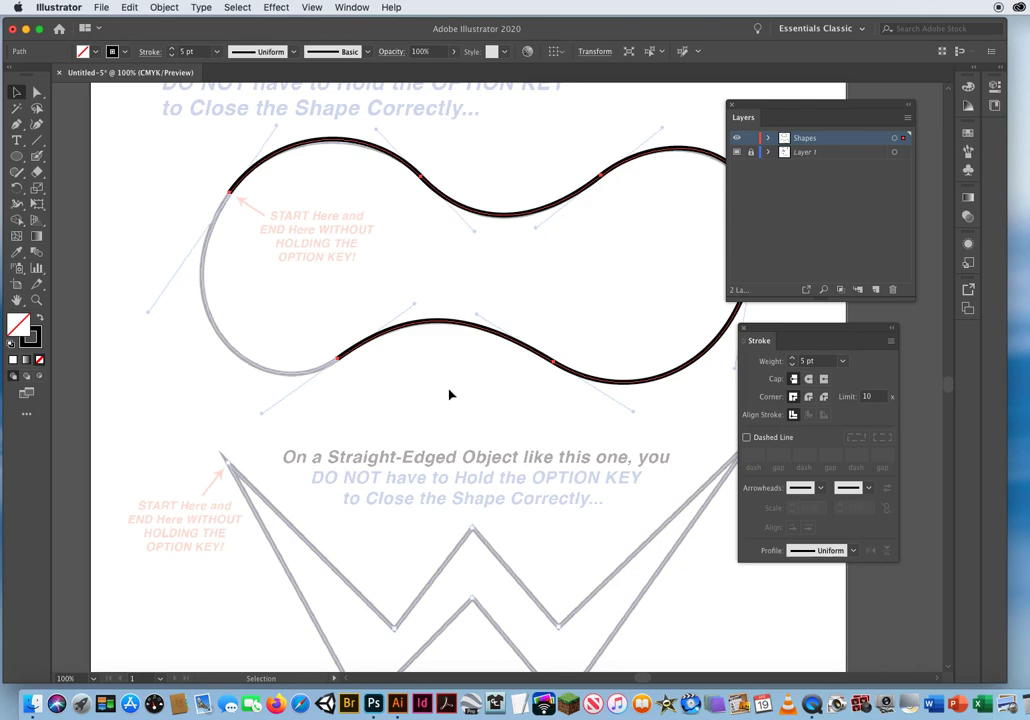
{"action": "left_click", "coordinate": [16, 124]}
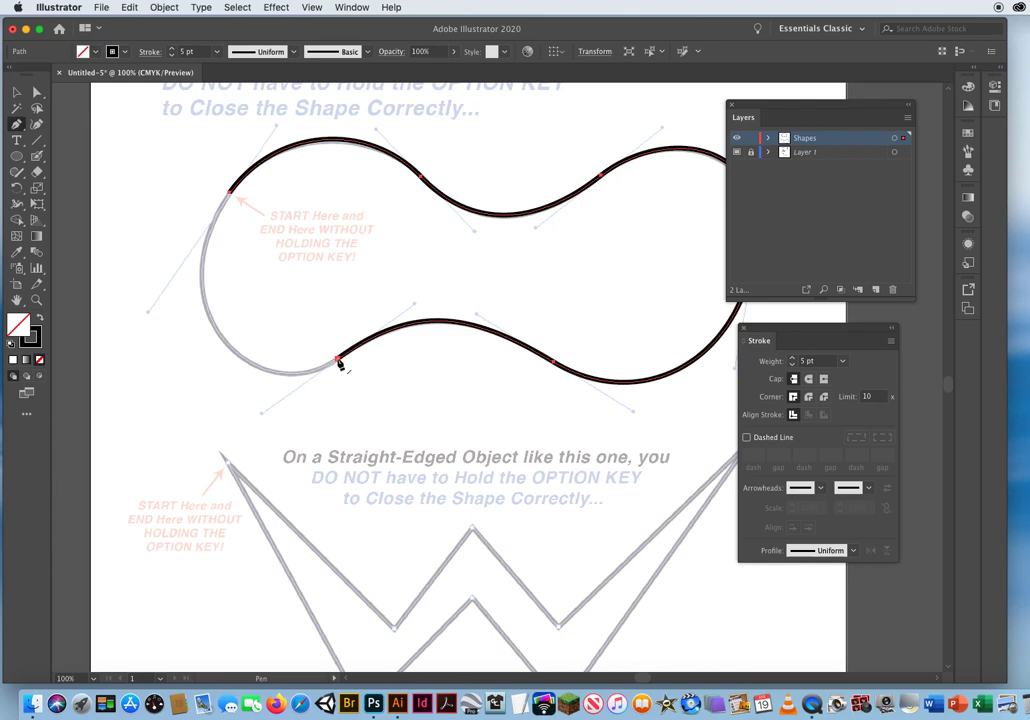
{"action": "left_click_drag", "start_coordinate": [339, 363], "coordinate": [263, 417]}
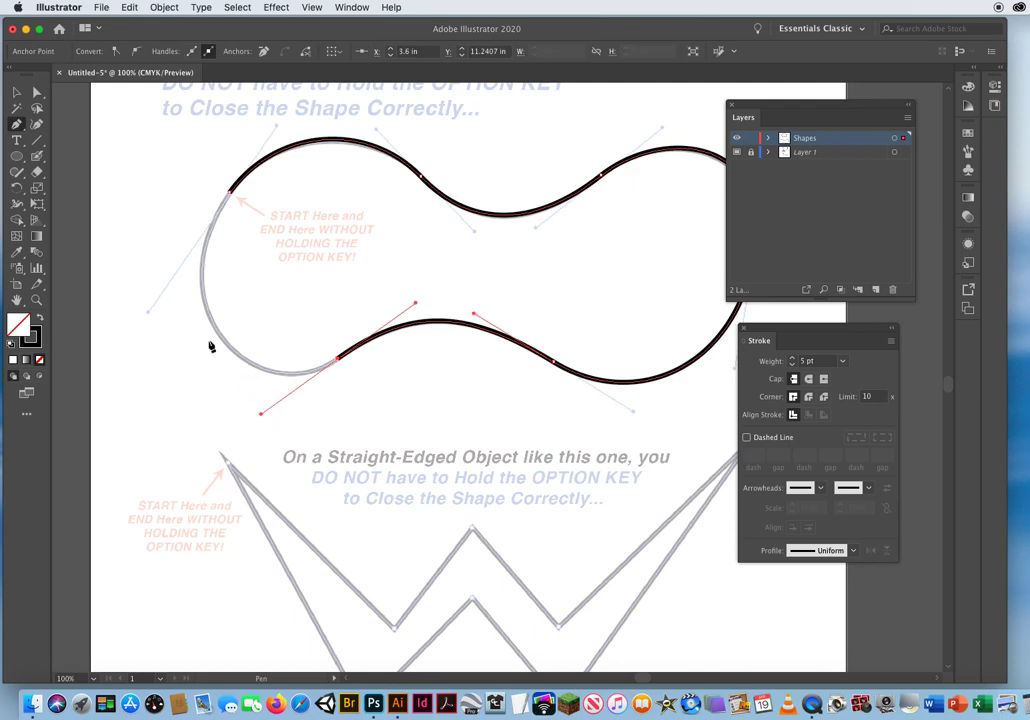
Step: Close the blob at its start anchor with a curved segment, then undo the closing
{"action": "left_click", "coordinate": [231, 197]}
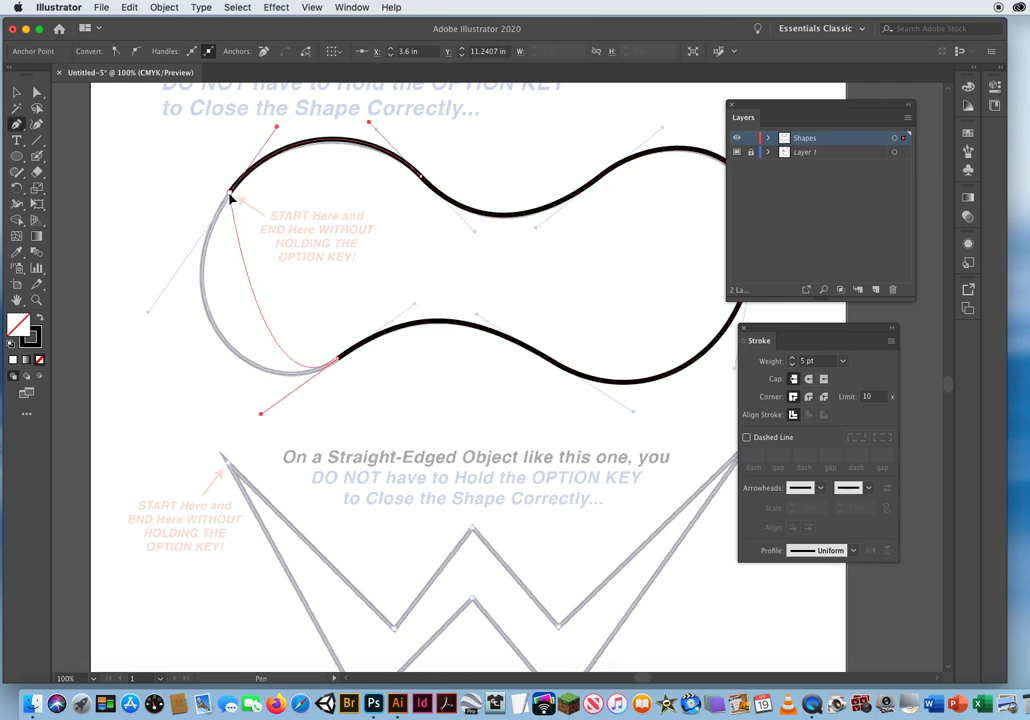
{"action": "left_click_drag", "start_coordinate": [231, 197], "coordinate": [258, 117]}
{"action": "scroll", "coordinate": [298, 108], "scroll_direction": "up", "scroll_amount": 3}
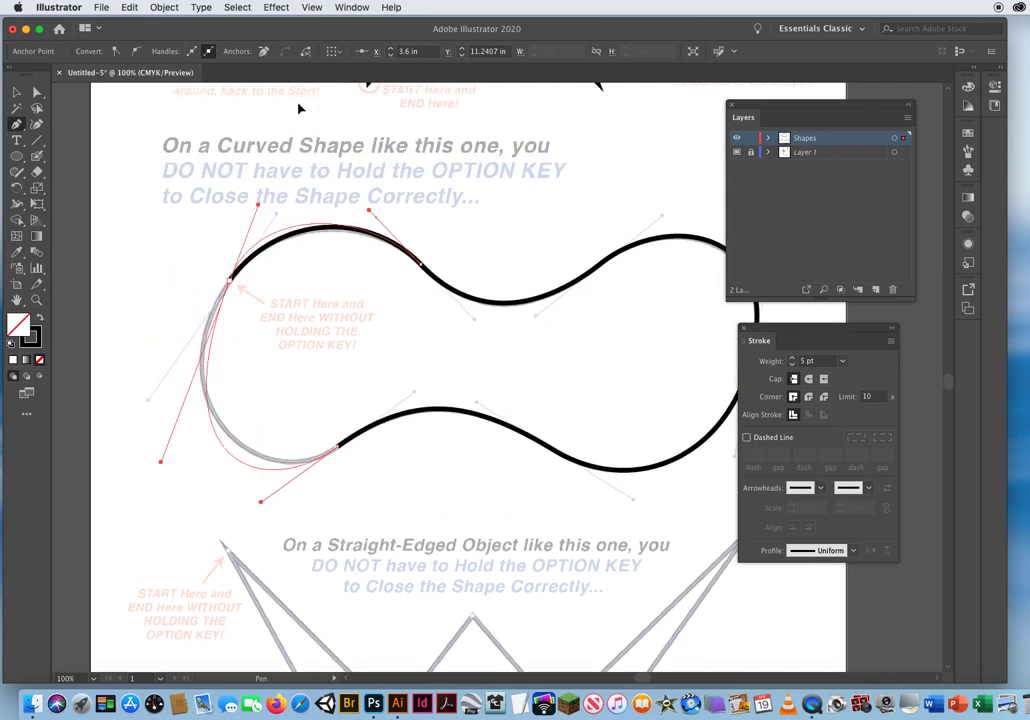
{"action": "scroll", "coordinate": [298, 108], "scroll_direction": "up", "scroll_amount": 10}
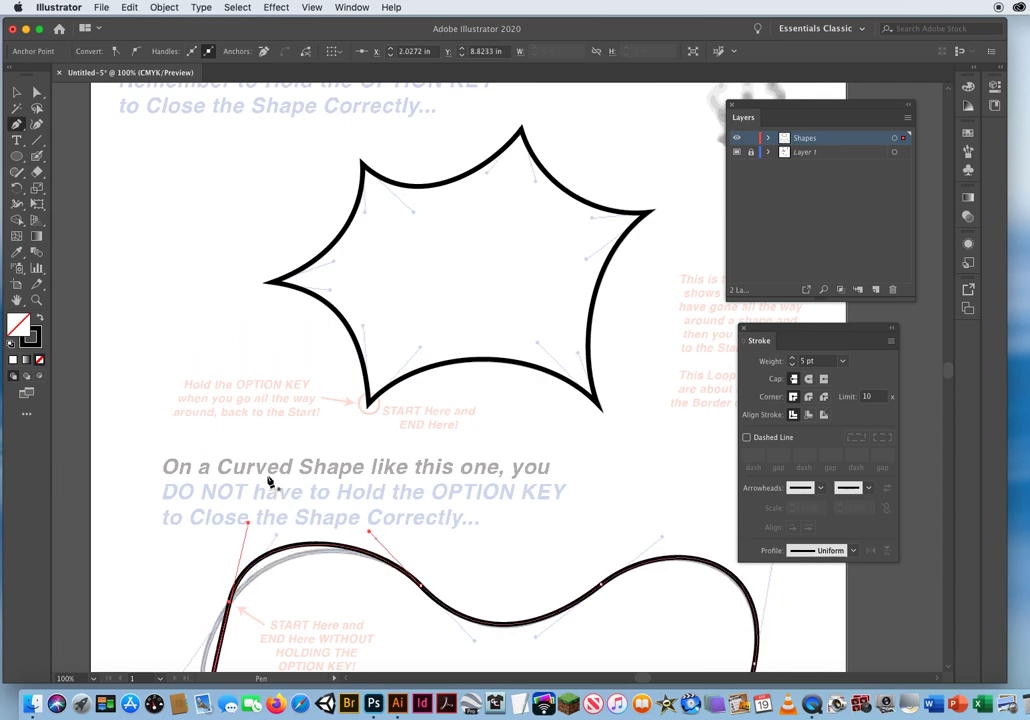
{"action": "left_click", "coordinate": [130, 8]}
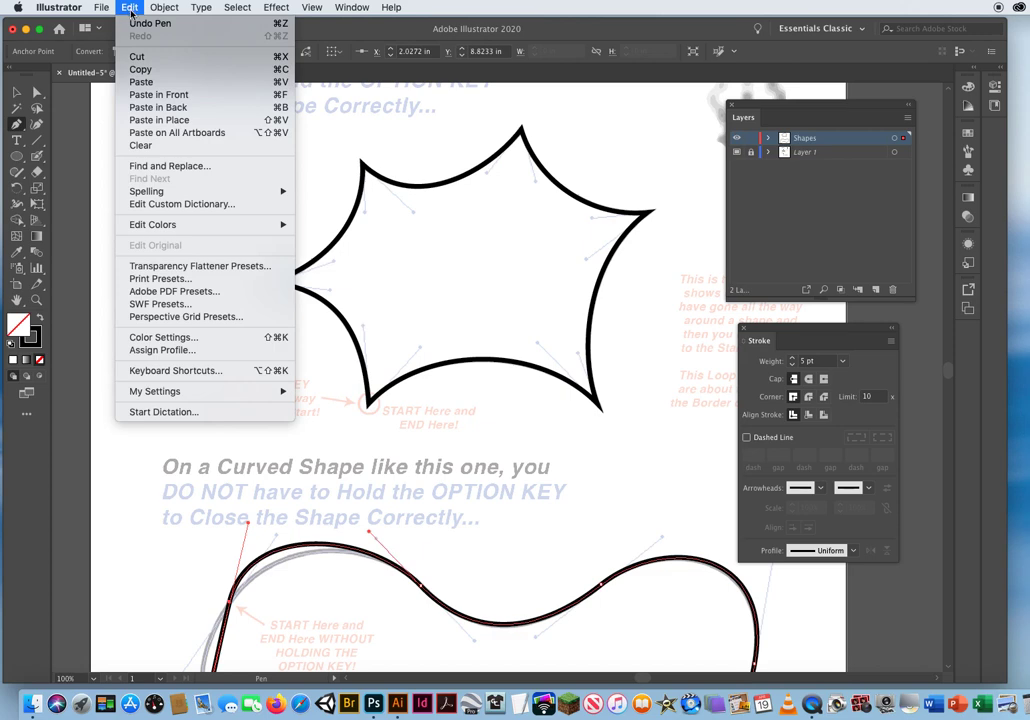
{"action": "left_click", "coordinate": [140, 23]}
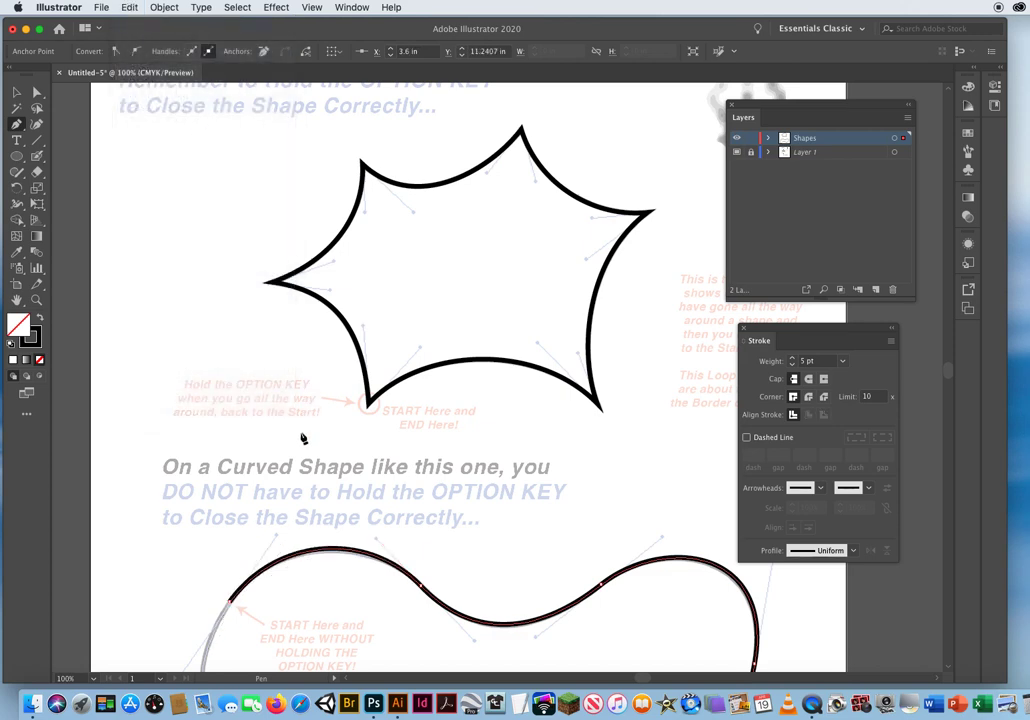
{"action": "left_click_drag", "start_coordinate": [271, 545], "coordinate": [279, 340]}
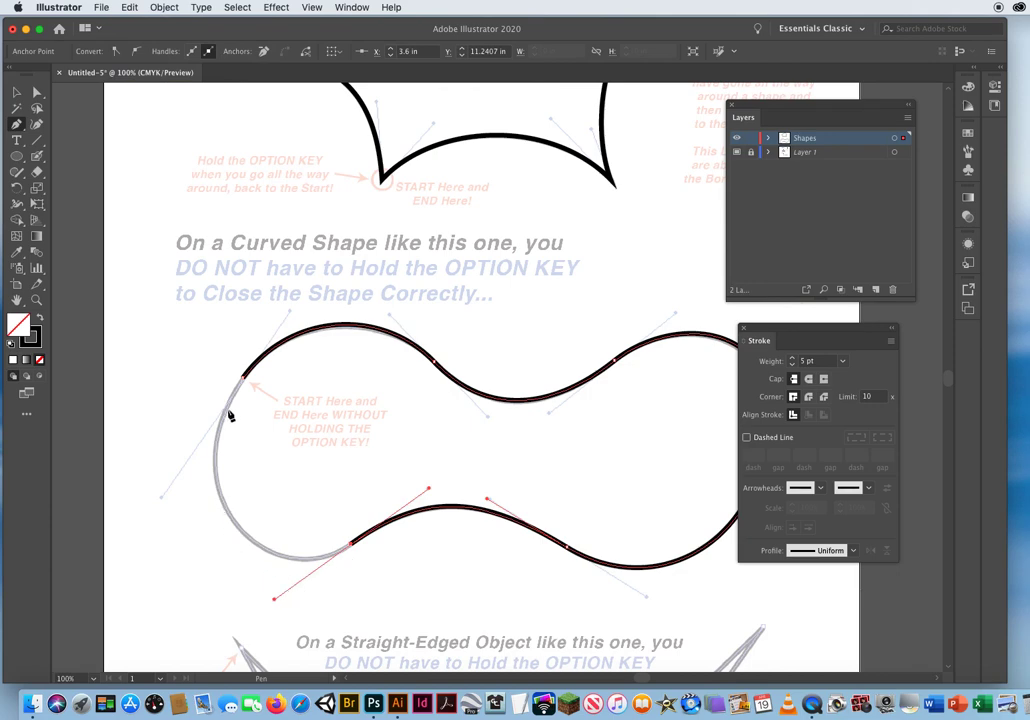
Step: Close the blob at its start anchor with a smooth curve matching the template
{"action": "left_click_drag", "start_coordinate": [374, 246], "coordinate": [343, 306]}
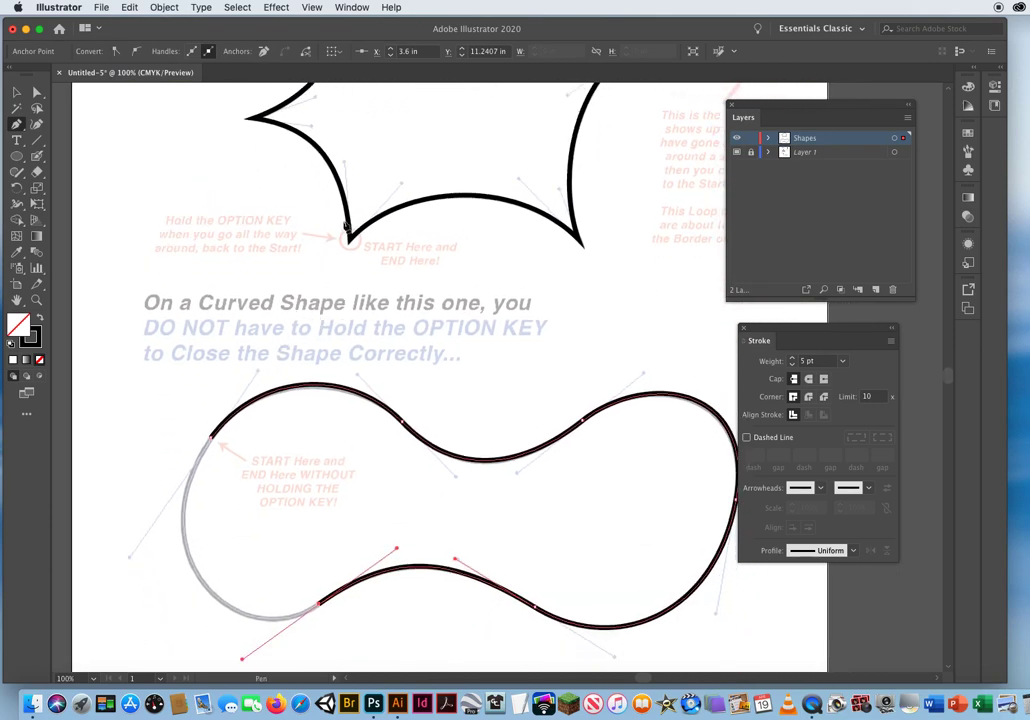
{"action": "scroll", "coordinate": [333, 480], "scroll_direction": "down", "scroll_amount": 2}
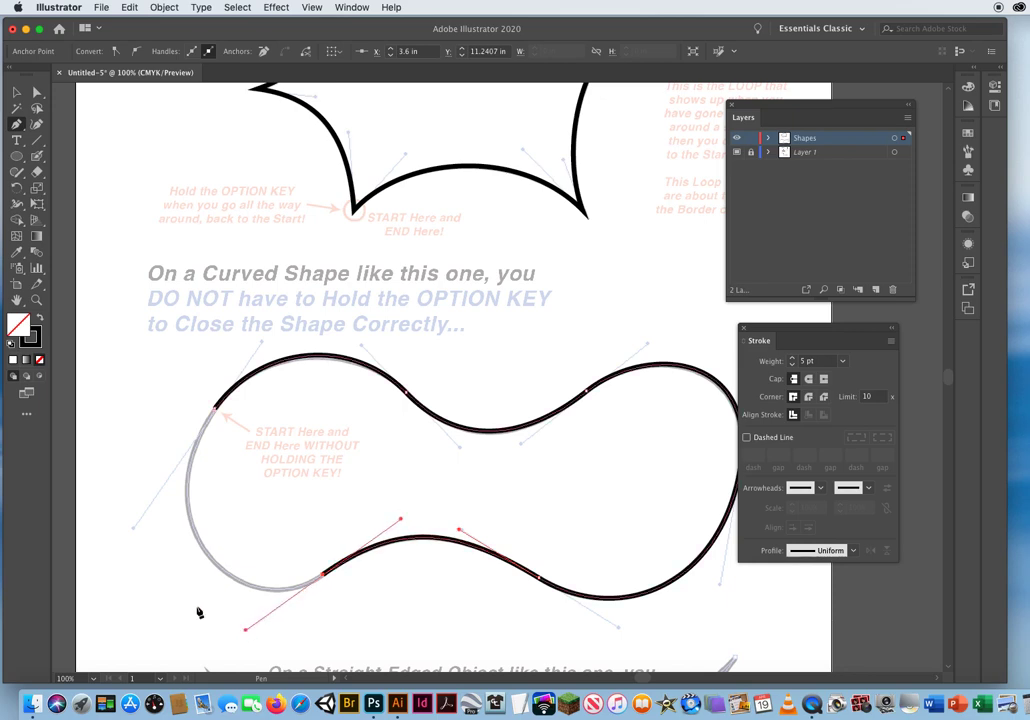
{"action": "left_click", "coordinate": [216, 412]}
{"action": "left_click_drag", "start_coordinate": [216, 412], "coordinate": [303, 295]}
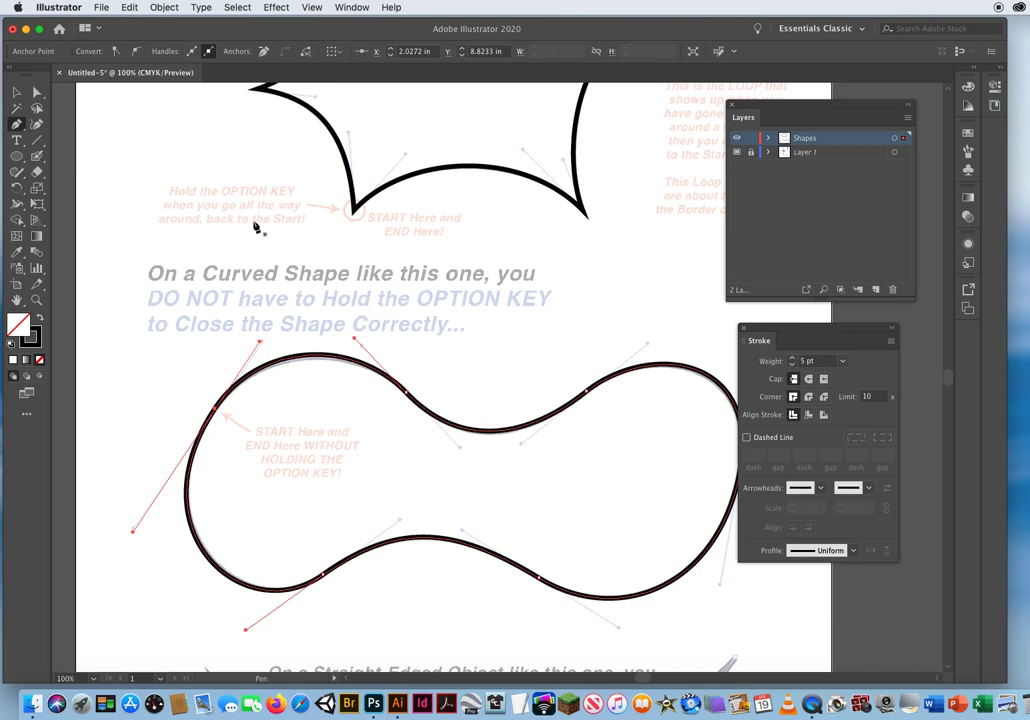
Step: Adjust a top-edge anchor's handle so the upper curve follows the template, then deselect
{"action": "left_click", "coordinate": [38, 93]}
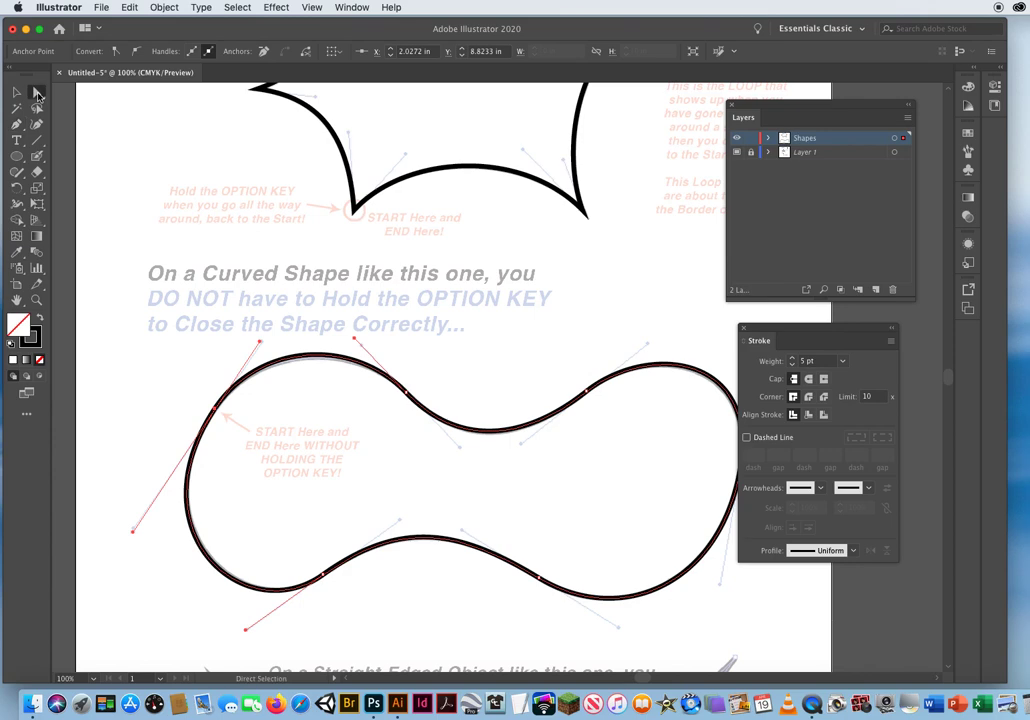
{"action": "left_click", "coordinate": [589, 396]}
{"action": "left_click_drag", "start_coordinate": [648, 344], "coordinate": [642, 338]}
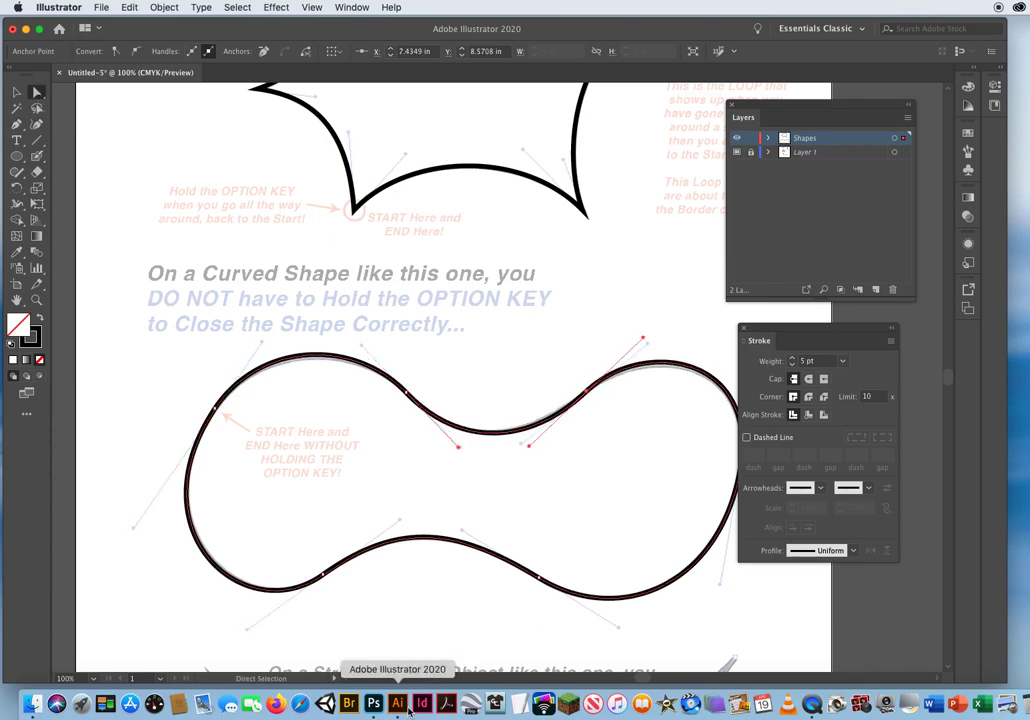
{"action": "left_click_drag", "start_coordinate": [643, 340], "coordinate": [644, 347]}
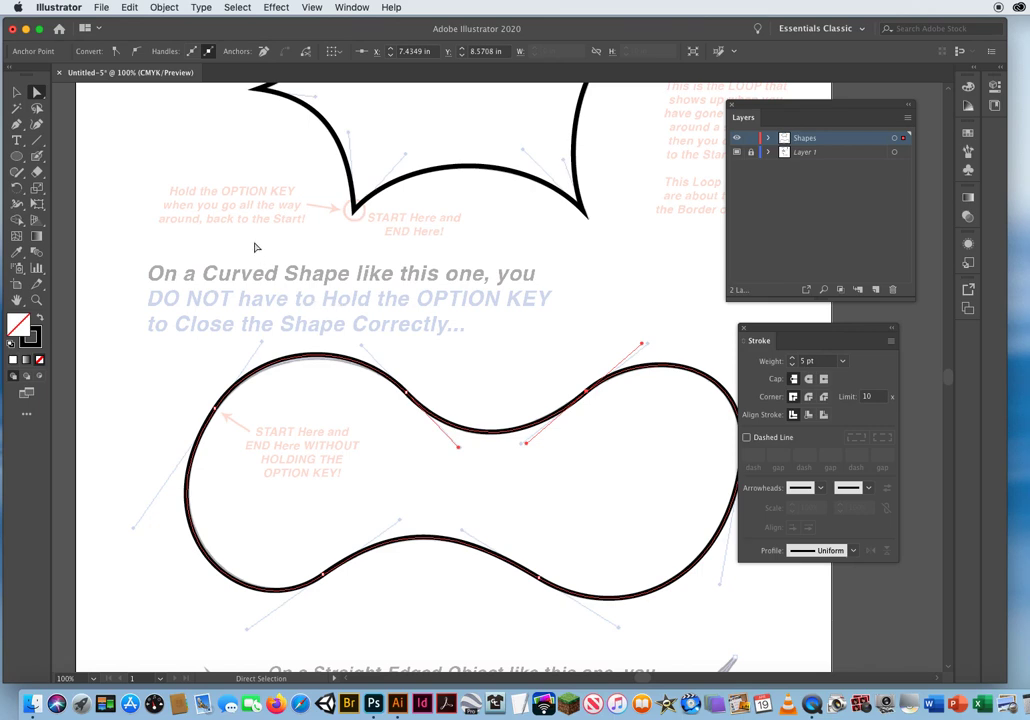
{"action": "left_click", "coordinate": [200, 268]}
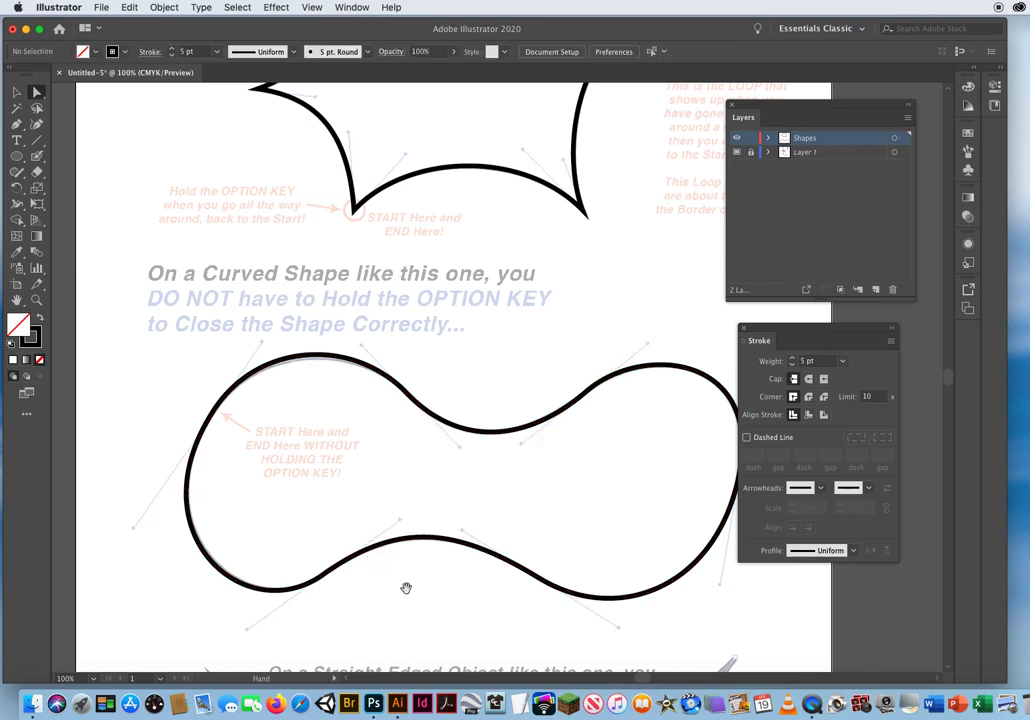
Step: Pan down to the grey W zigzag template, glancing back at the curved and star examples
{"action": "left_click_drag", "start_coordinate": [407, 589], "coordinate": [363, 186]}
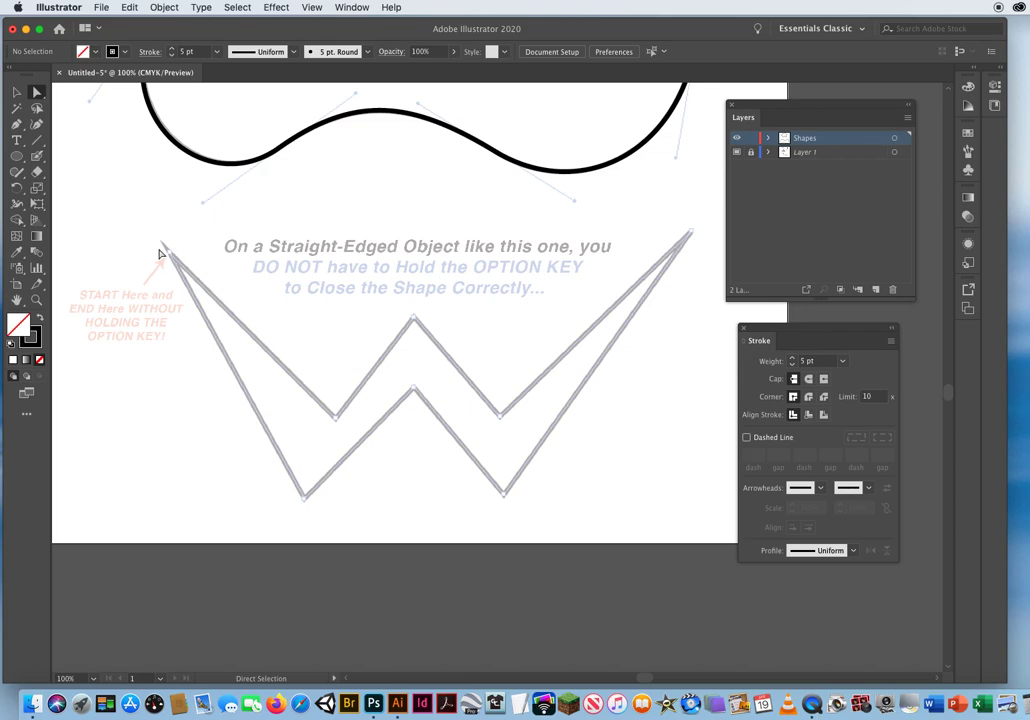
{"action": "left_click_drag", "start_coordinate": [188, 116], "coordinate": [234, 394]}
{"action": "left_click_drag", "start_coordinate": [218, 174], "coordinate": [268, 388]}
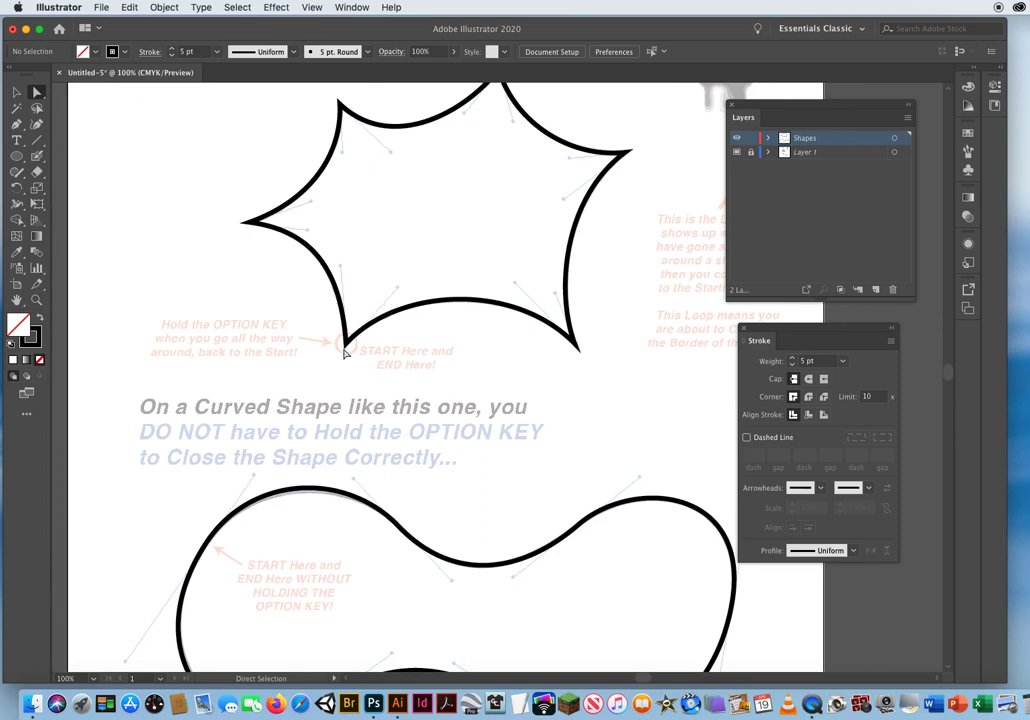
{"action": "scroll", "coordinate": [372, 515], "scroll_direction": "down", "scroll_amount": 10}
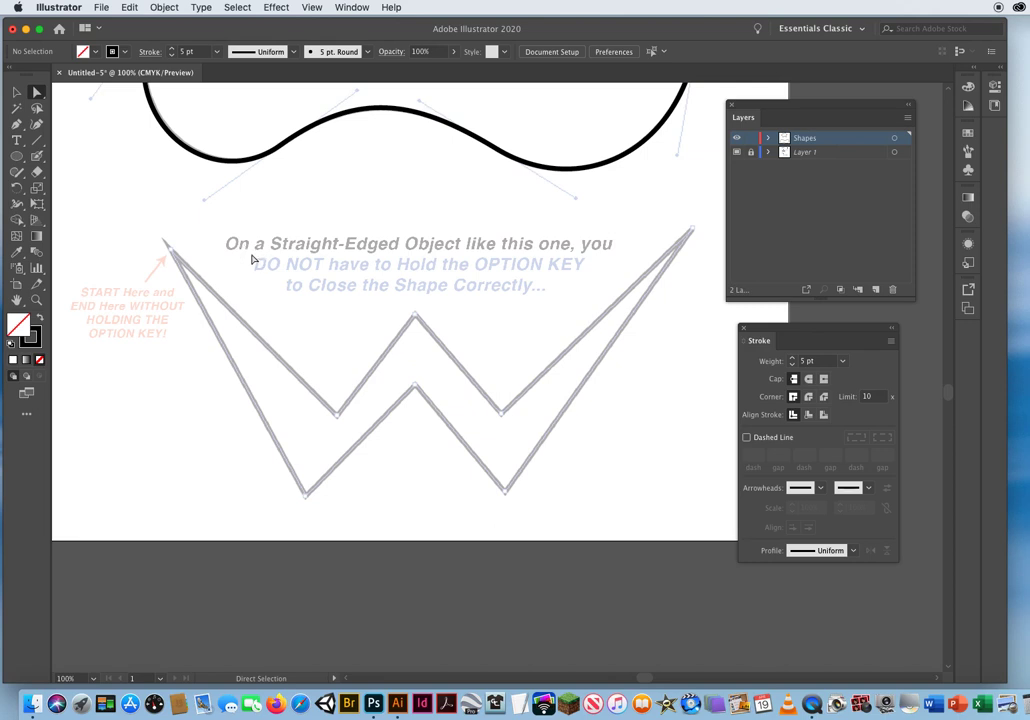
Step: Trace the W zigzag with straight Pen points from the top-left vertex around to the inner middle
{"action": "left_click", "coordinate": [16, 122]}
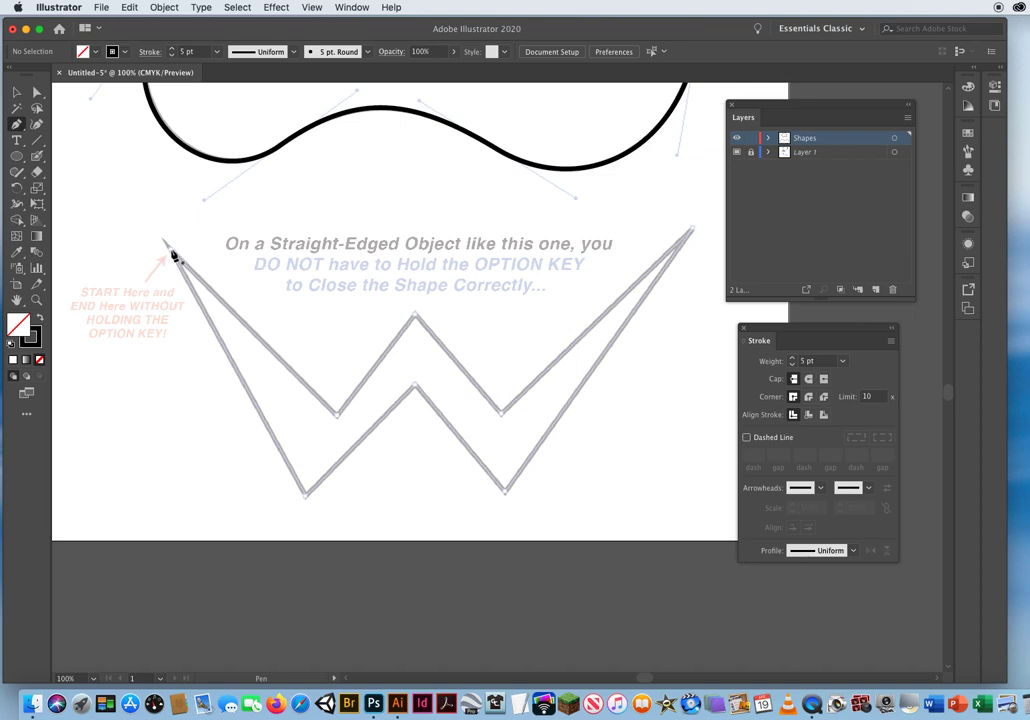
{"action": "left_click", "coordinate": [168, 247]}
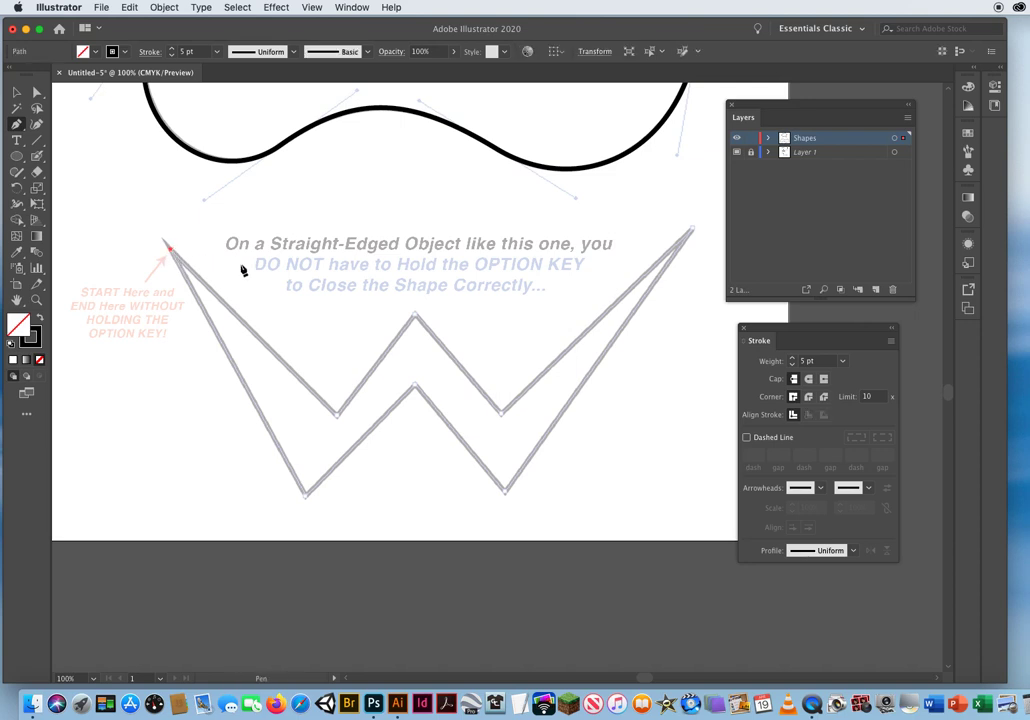
{"action": "left_click", "coordinate": [338, 417]}
{"action": "left_click", "coordinate": [415, 317]}
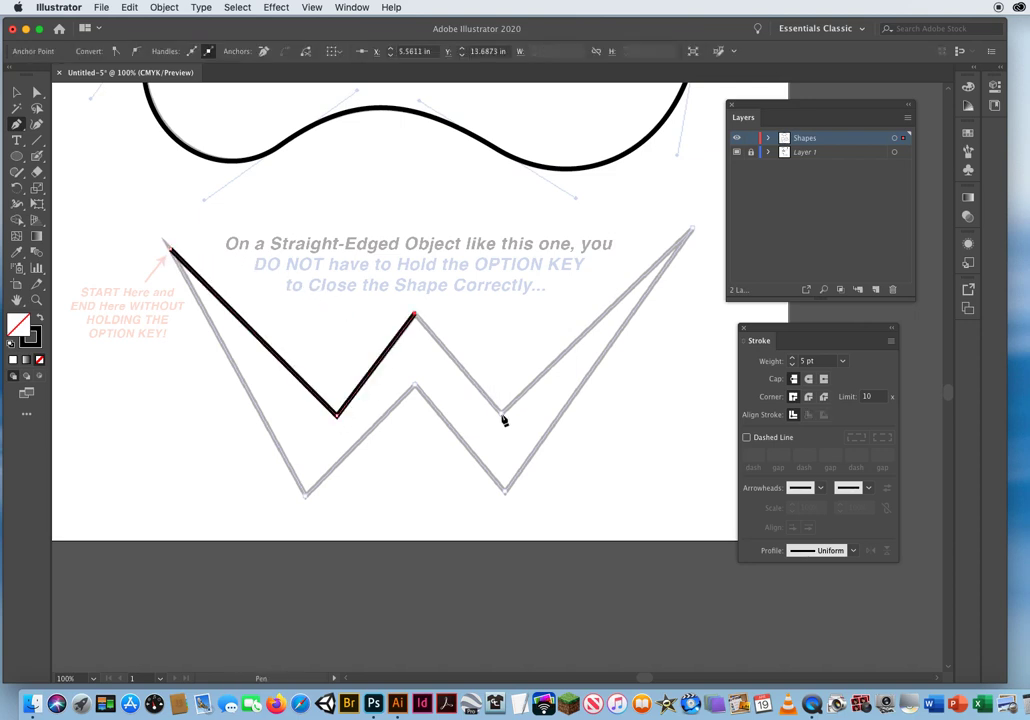
{"action": "left_click", "coordinate": [501, 413]}
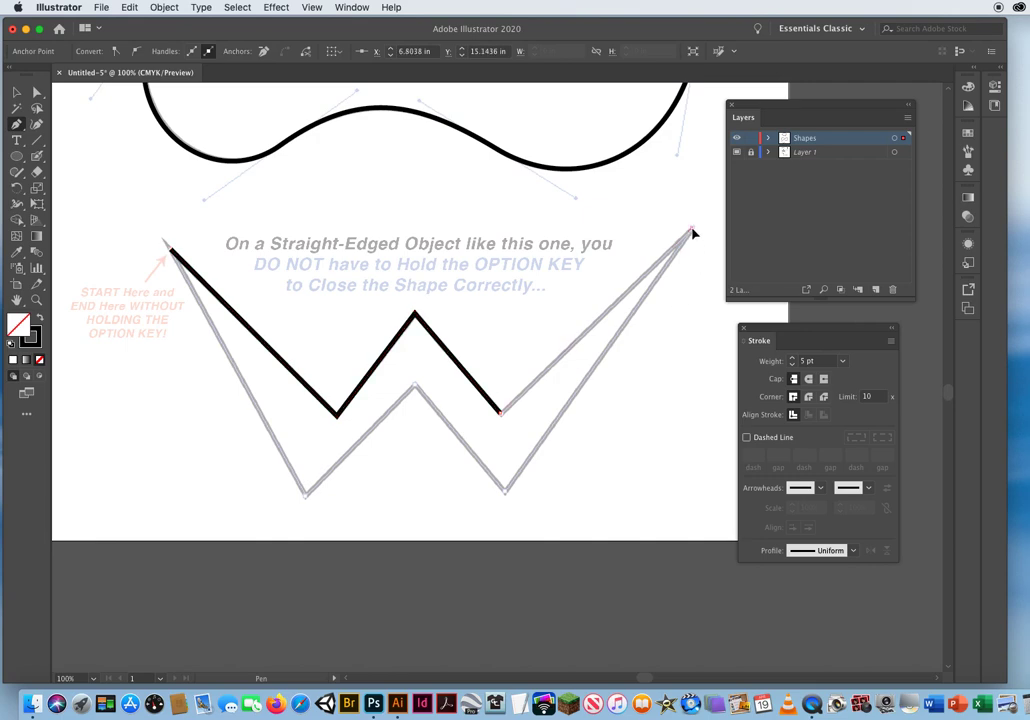
{"action": "left_click", "coordinate": [690, 231]}
{"action": "left_click", "coordinate": [505, 491]}
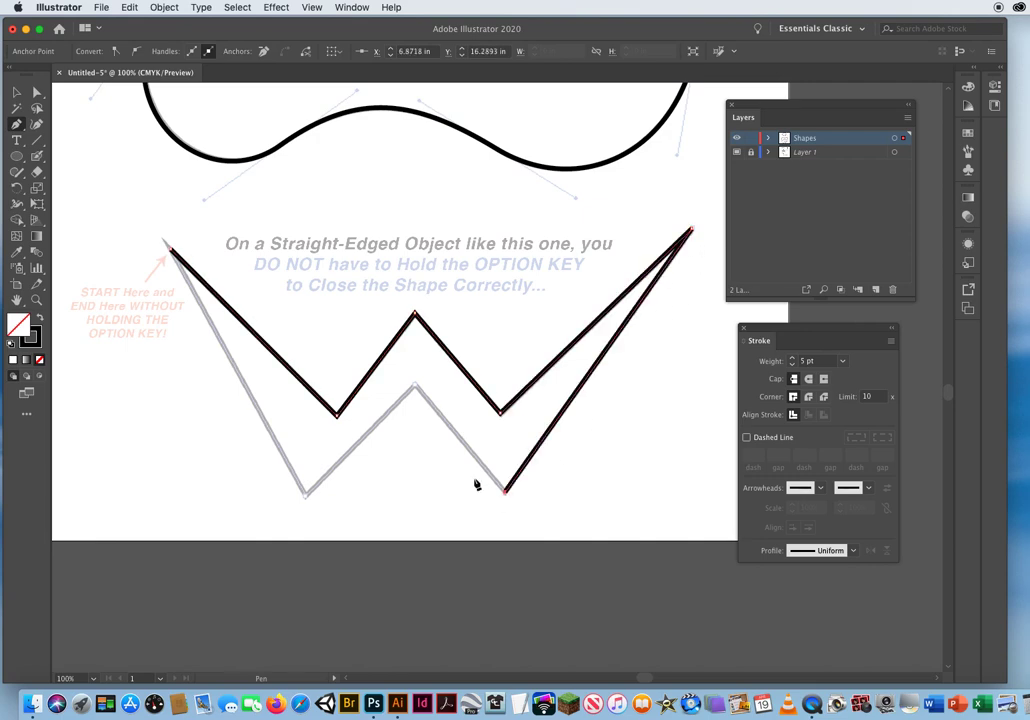
{"action": "left_click", "coordinate": [391, 428]}
Step: Move the misplaced point onto the inner middle vertex, add the bottom-left vertex, and close the zigzag
{"action": "key", "text": "super"}
{"action": "left_click", "coordinate": [393, 432], "text": "super"}
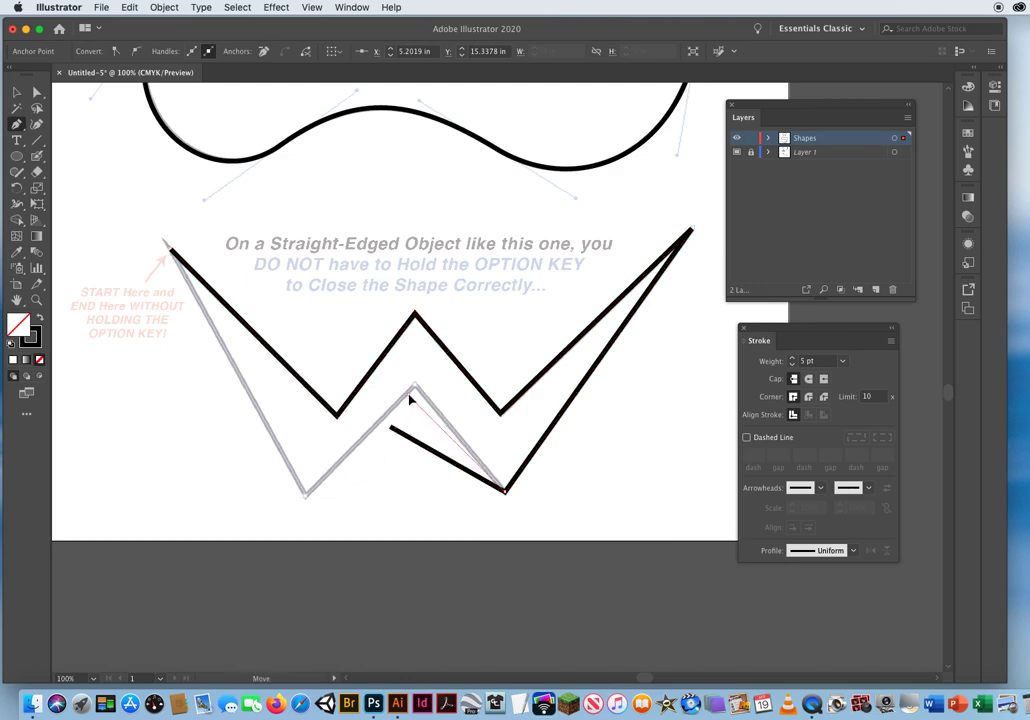
{"action": "left_click_drag", "start_coordinate": [416, 390], "coordinate": [416, 387]}
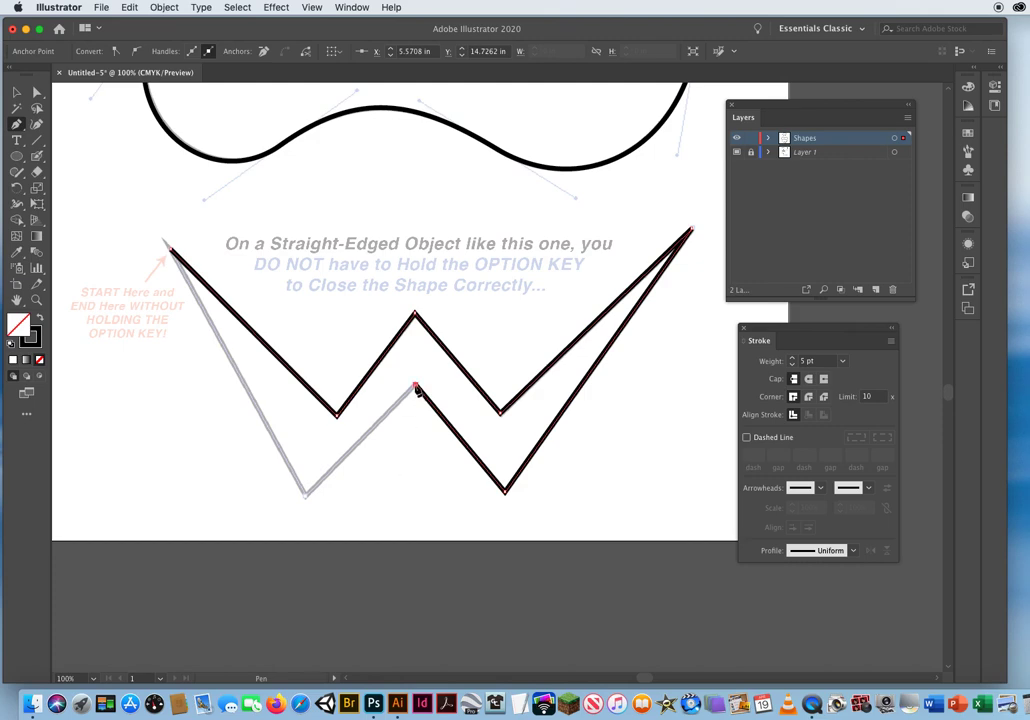
{"action": "left_click", "coordinate": [306, 498]}
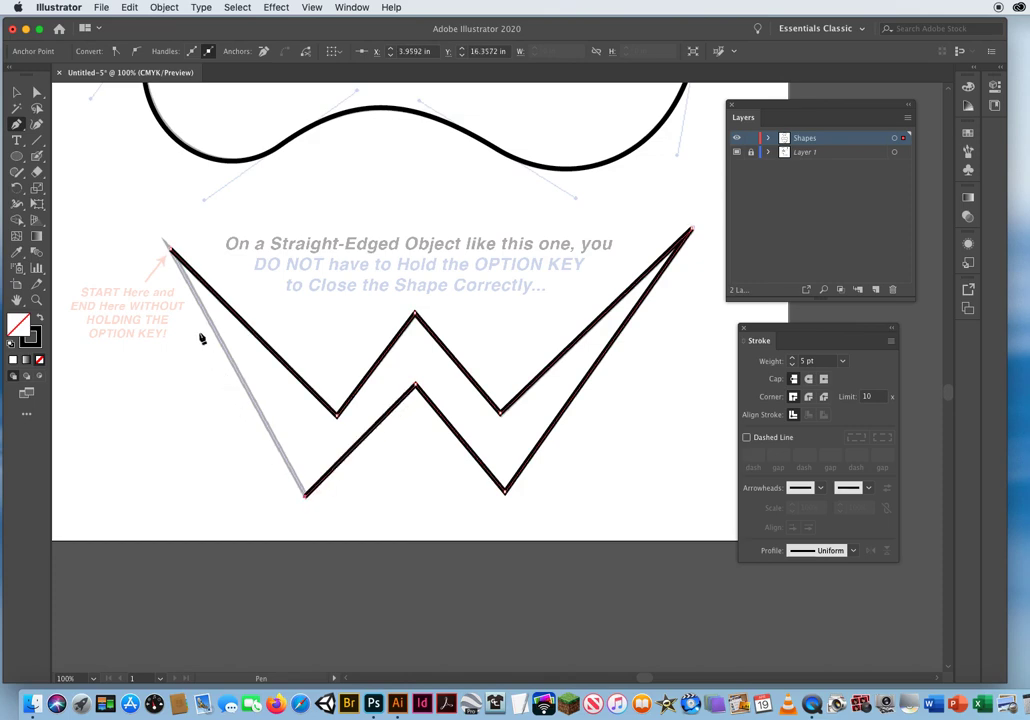
{"action": "left_click", "coordinate": [167, 248]}
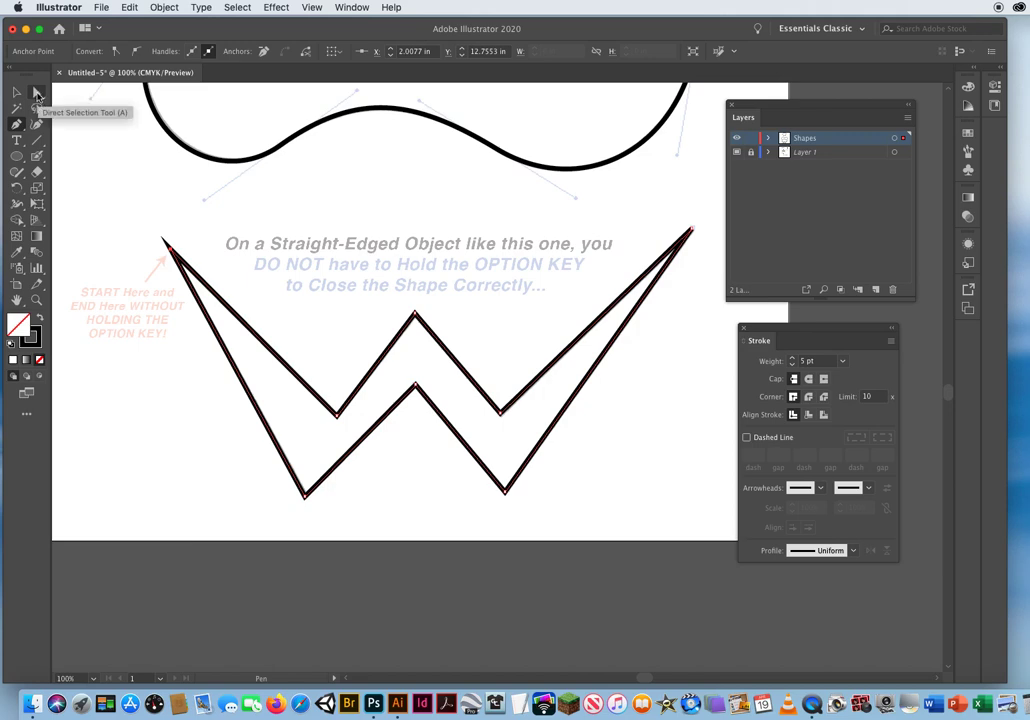
{"action": "left_click", "coordinate": [36, 93]}
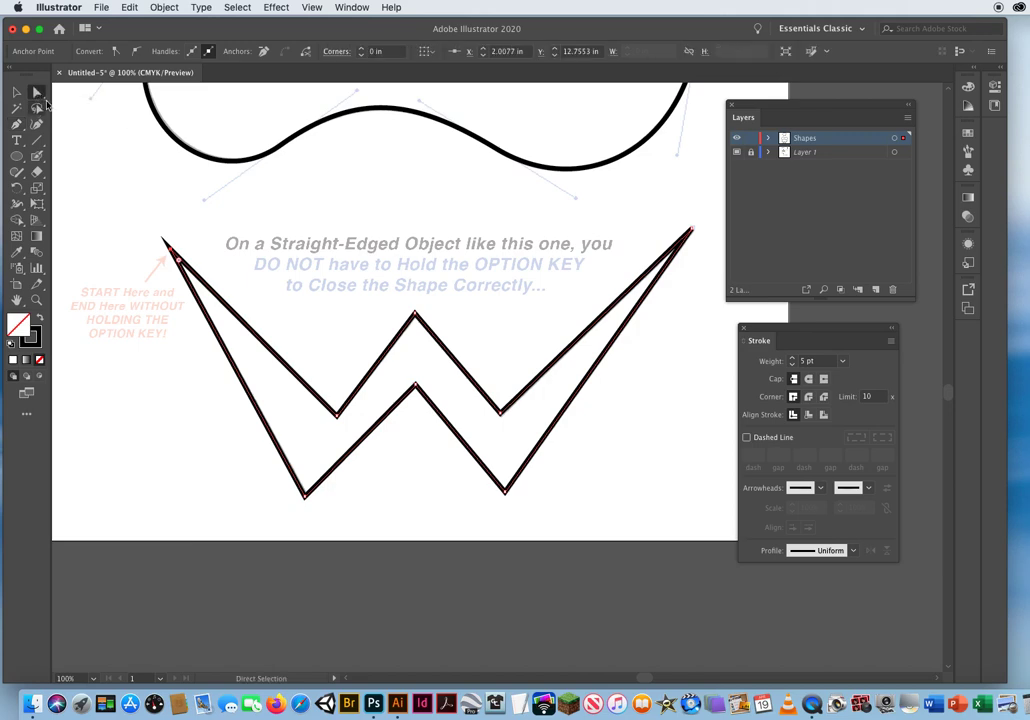
Step: Deselect the finished W zigzag and shift the view down-left across the artboard
{"action": "left_click", "coordinate": [333, 214]}
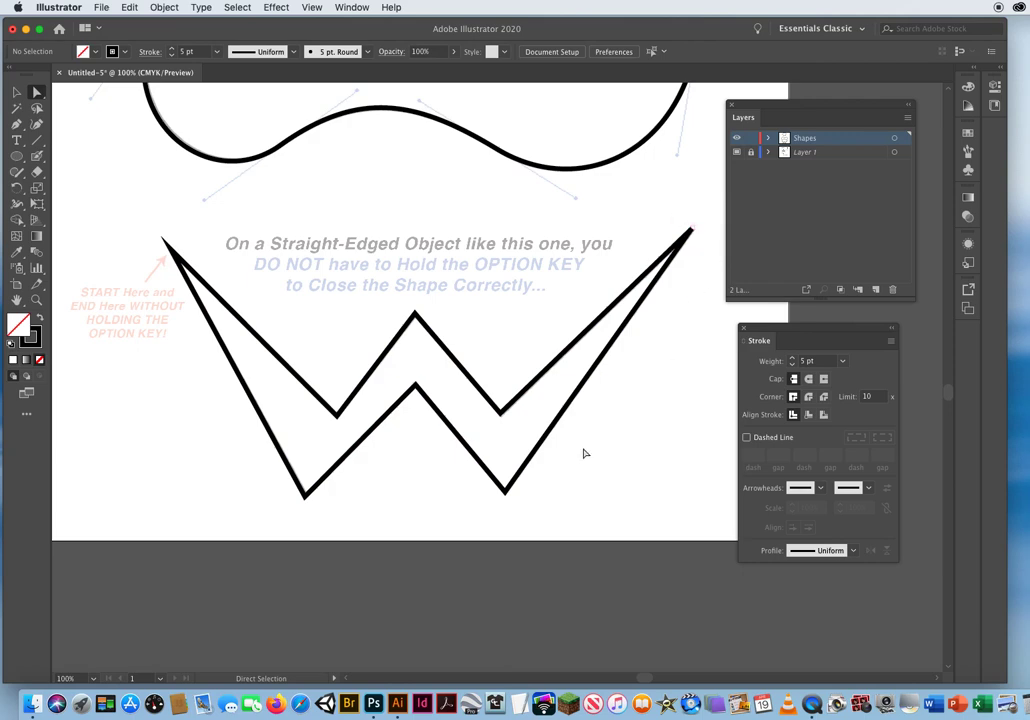
{"action": "left_click_drag", "start_coordinate": [563, 451], "coordinate": [464, 463]}
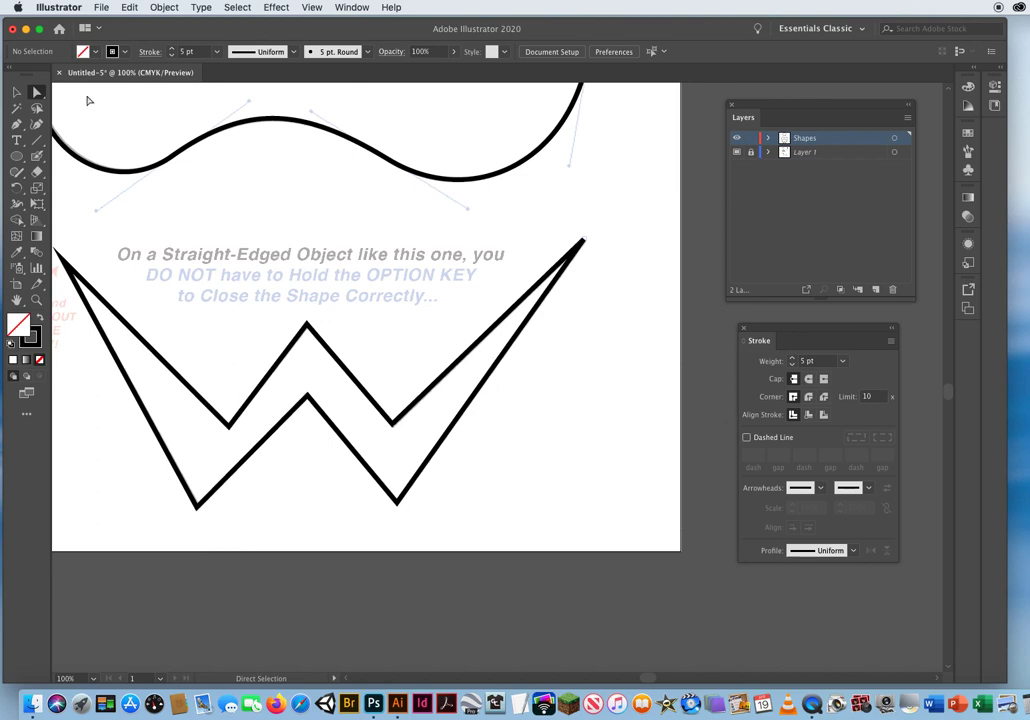
{"action": "left_click", "coordinate": [16, 124]}
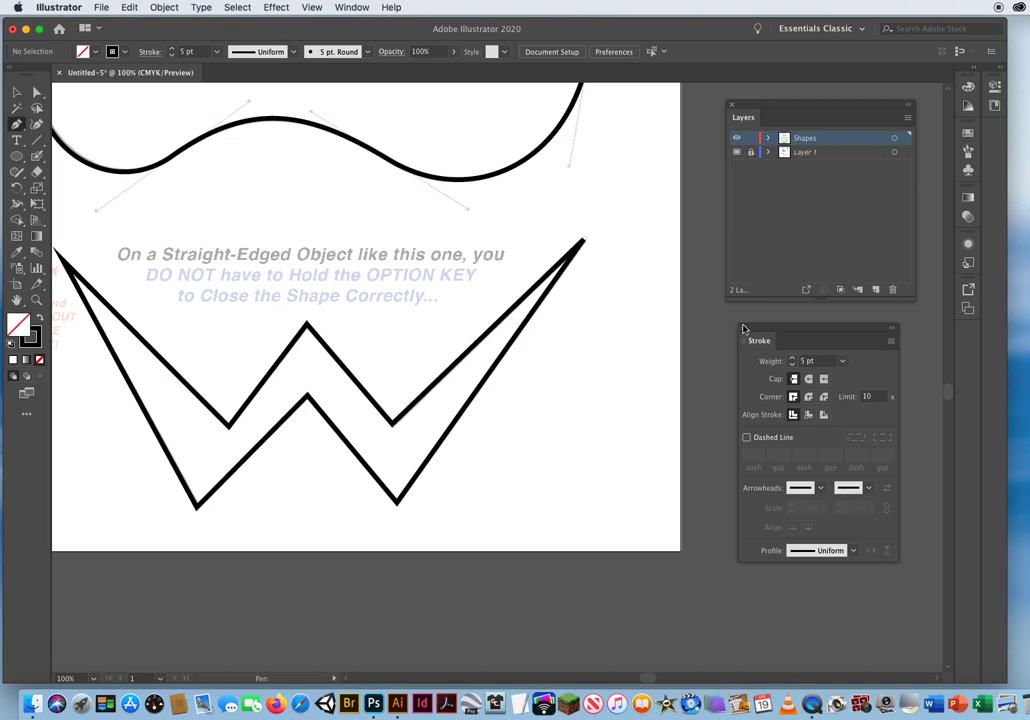
Step: Set the stroke weight to 20 pt in the Stroke panel
{"action": "left_click_drag", "start_coordinate": [743, 329], "coordinate": [704, 324]}
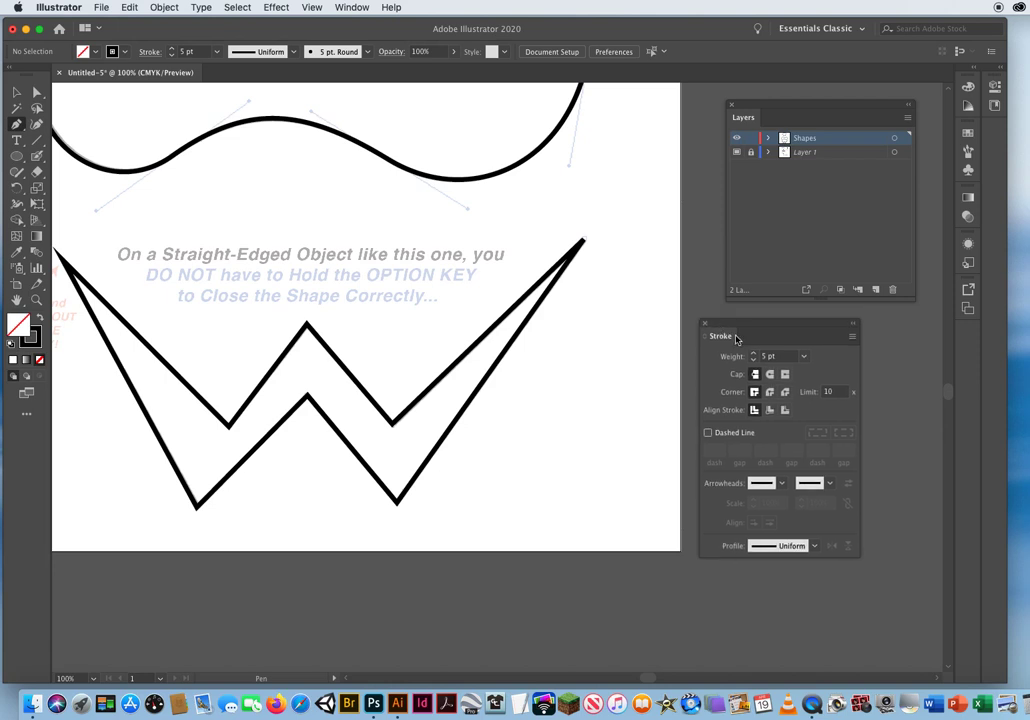
{"action": "left_click", "coordinate": [804, 357]}
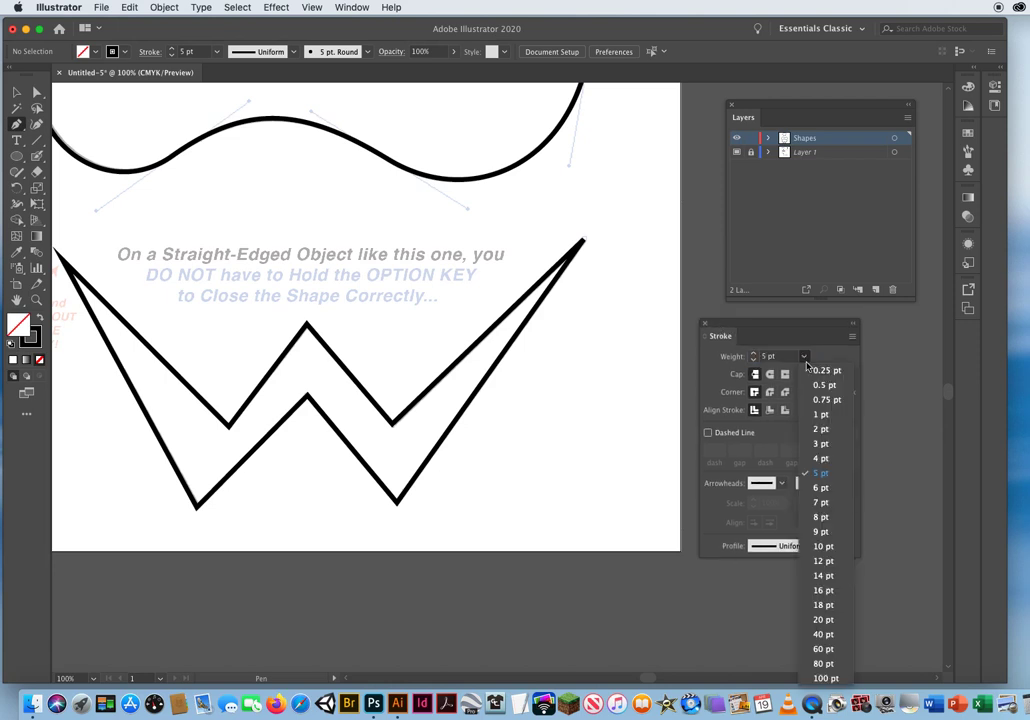
{"action": "left_click", "coordinate": [822, 620]}
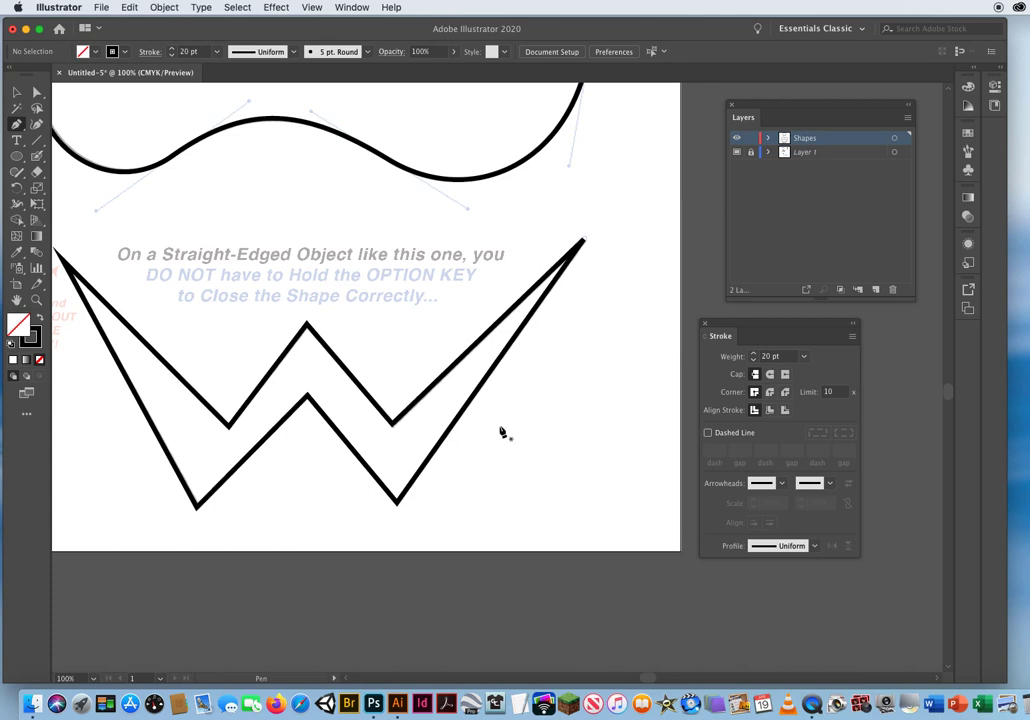
{"action": "left_click_drag", "start_coordinate": [720, 336], "coordinate": [742, 337]}
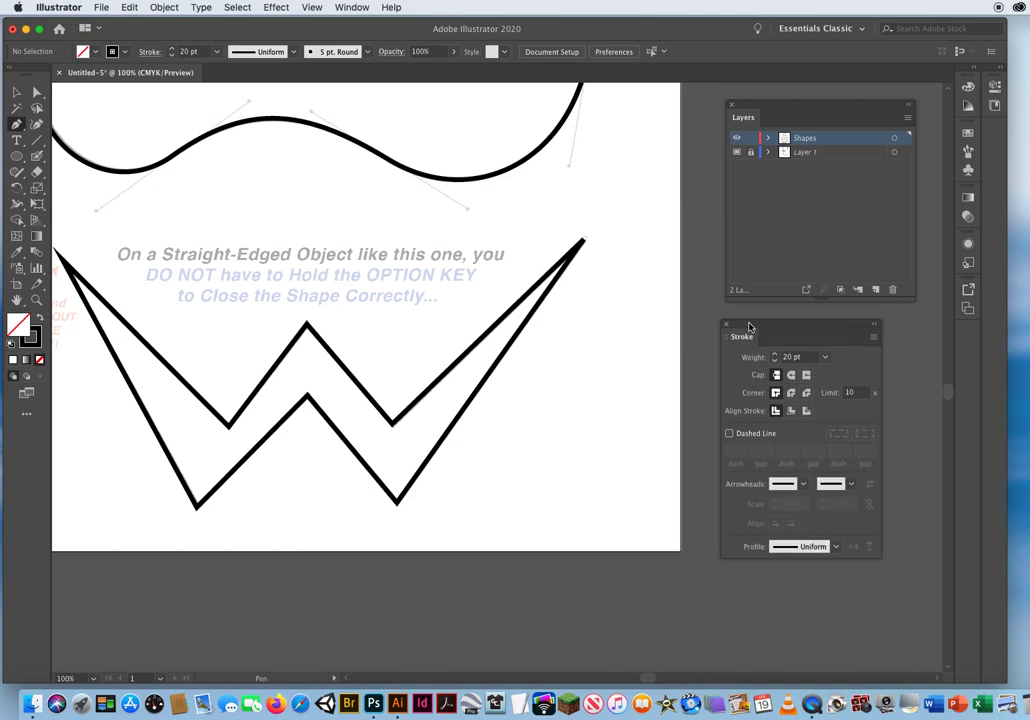
Step: Draw two three-point chevrons beside the W: a wide shallow one above a narrower steep one
{"action": "left_click", "coordinate": [516, 377]}
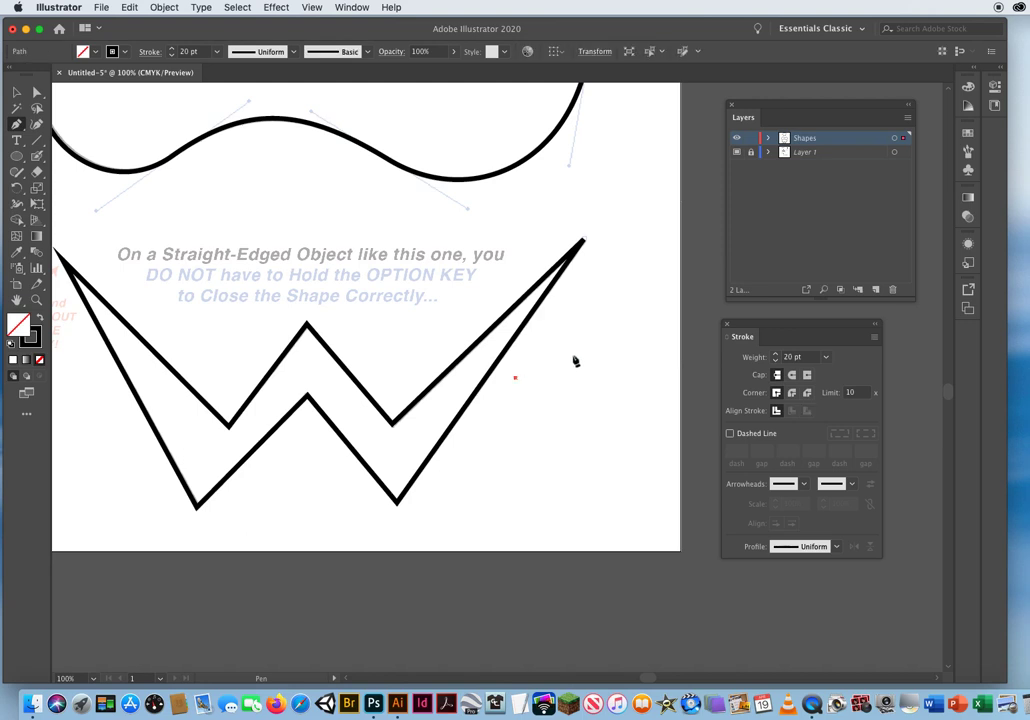
{"action": "left_click", "coordinate": [580, 349]}
{"action": "left_click", "coordinate": [653, 374]}
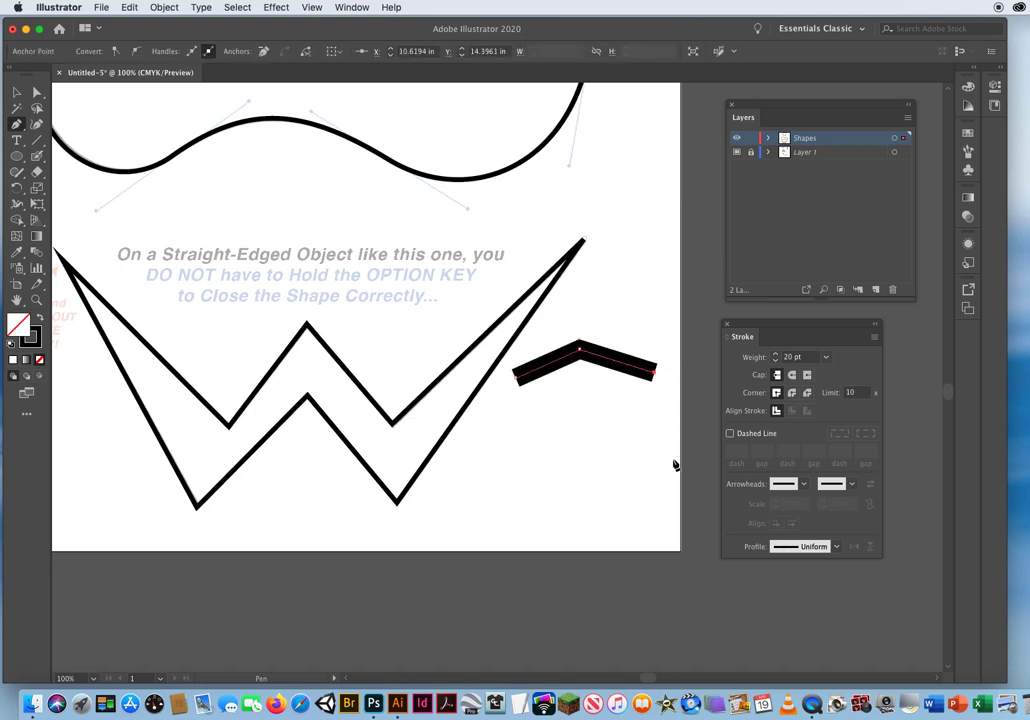
{"action": "key", "text": "super"}
{"action": "left_click", "coordinate": [620, 311], "text": "super"}
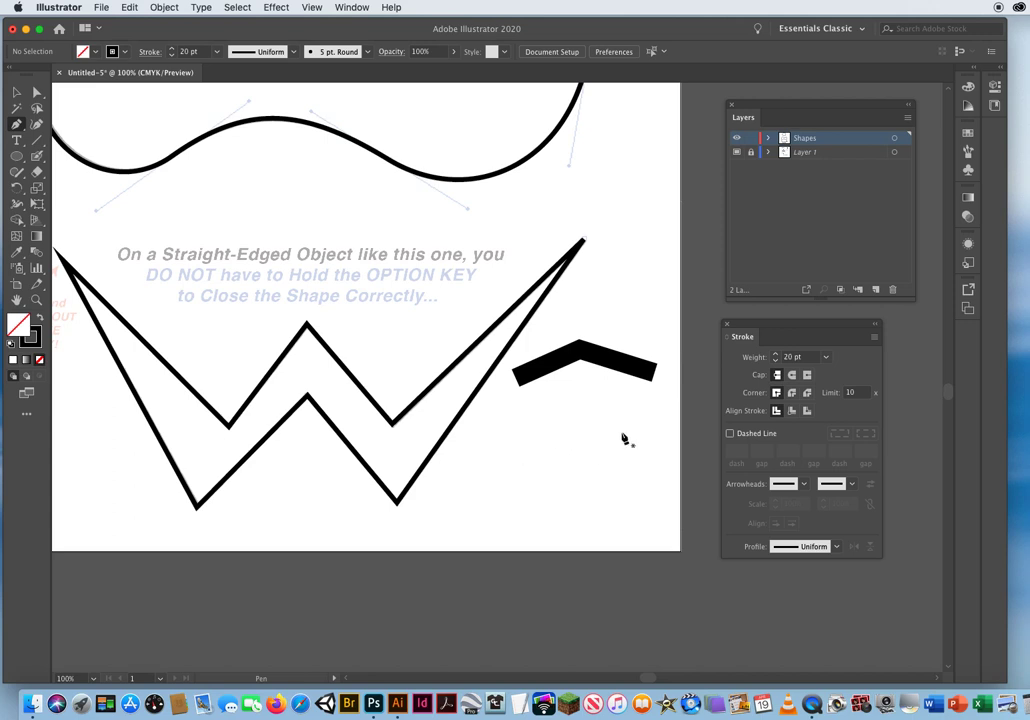
{"action": "left_click", "coordinate": [552, 453]}
{"action": "left_click", "coordinate": [578, 382]}
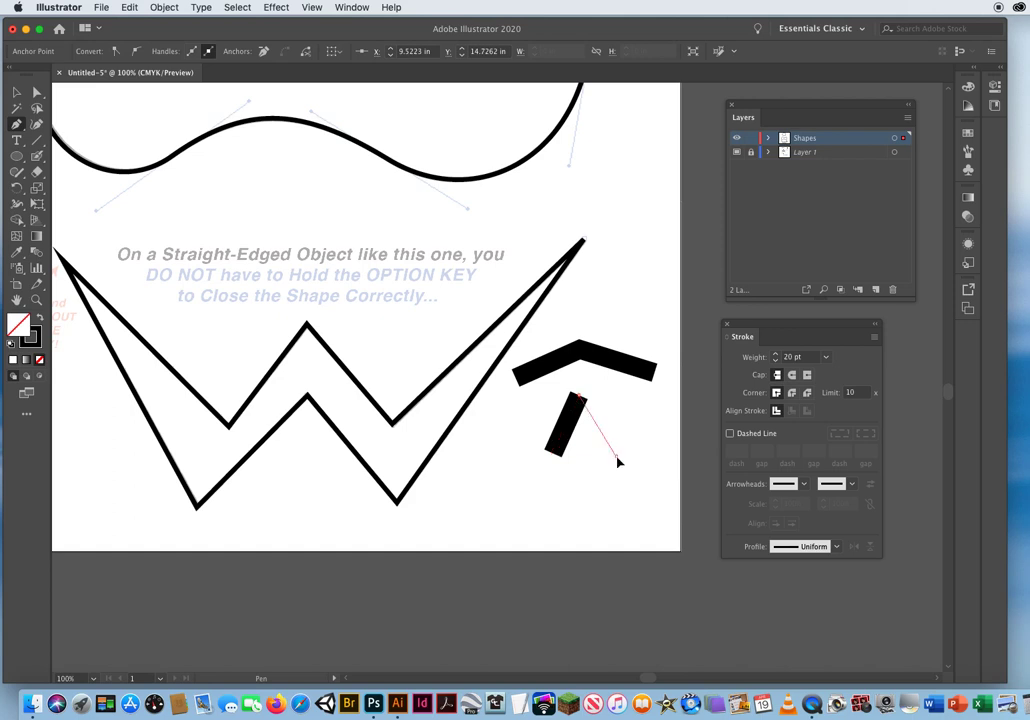
{"action": "left_click", "coordinate": [617, 457]}
{"action": "left_click", "coordinate": [560, 506], "text": "super"}
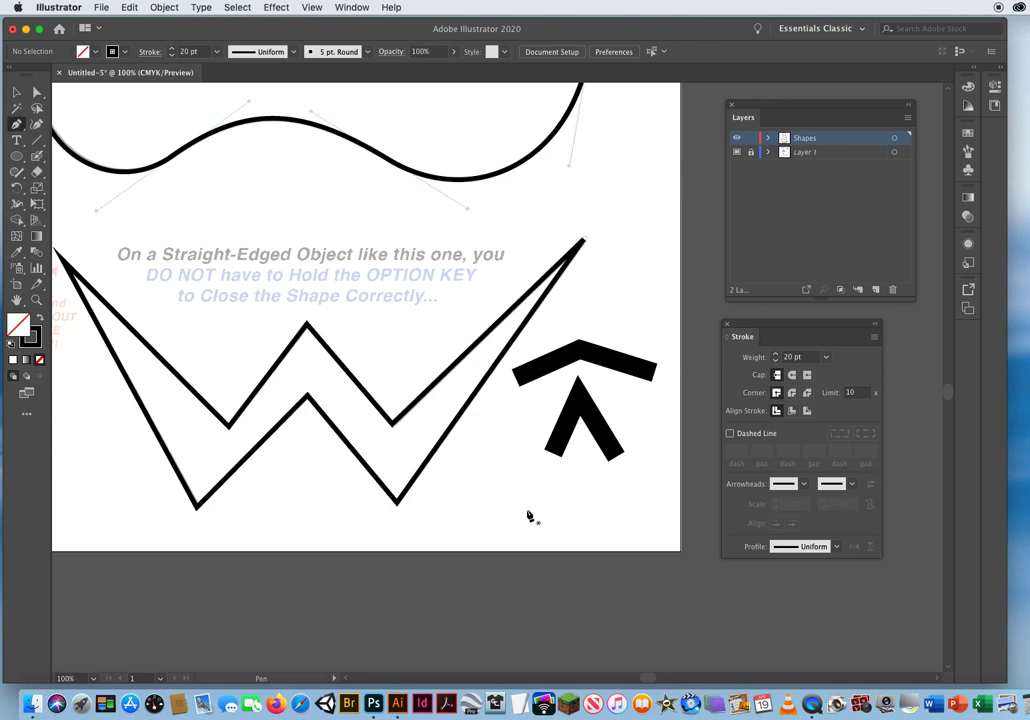
{"action": "scroll", "coordinate": [506, 510], "scroll_direction": "right", "scroll_amount": 4}
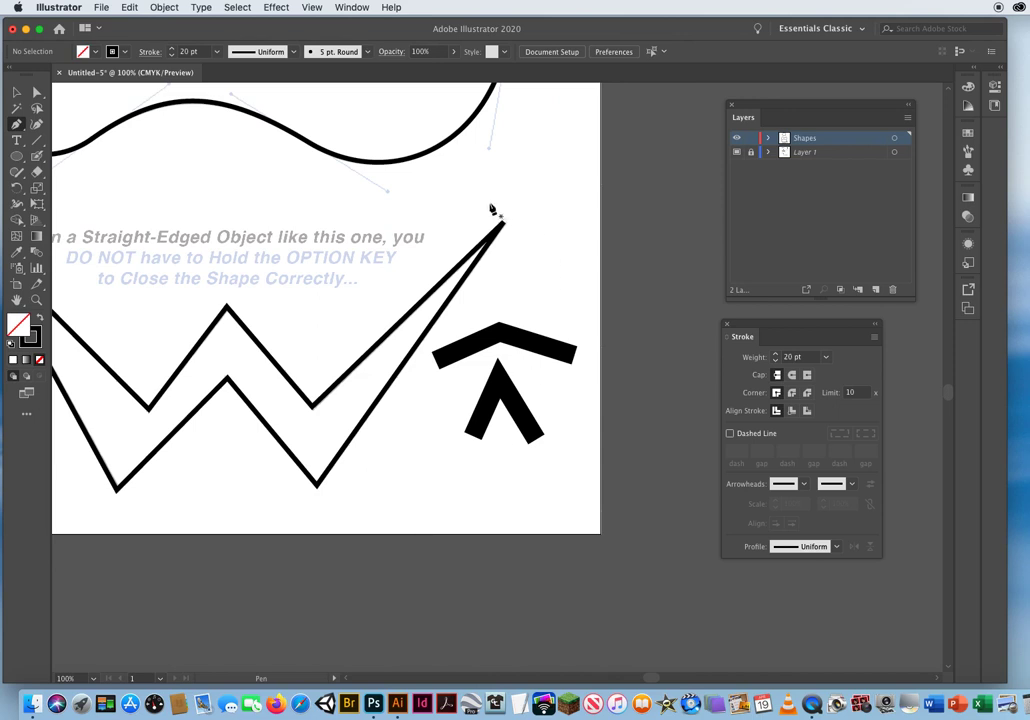
Step: Draw a tall curved practice spike right of the artwork and nudge its bottom-right anchor
{"action": "left_click_drag", "start_coordinate": [495, 306], "coordinate": [436, 356]}
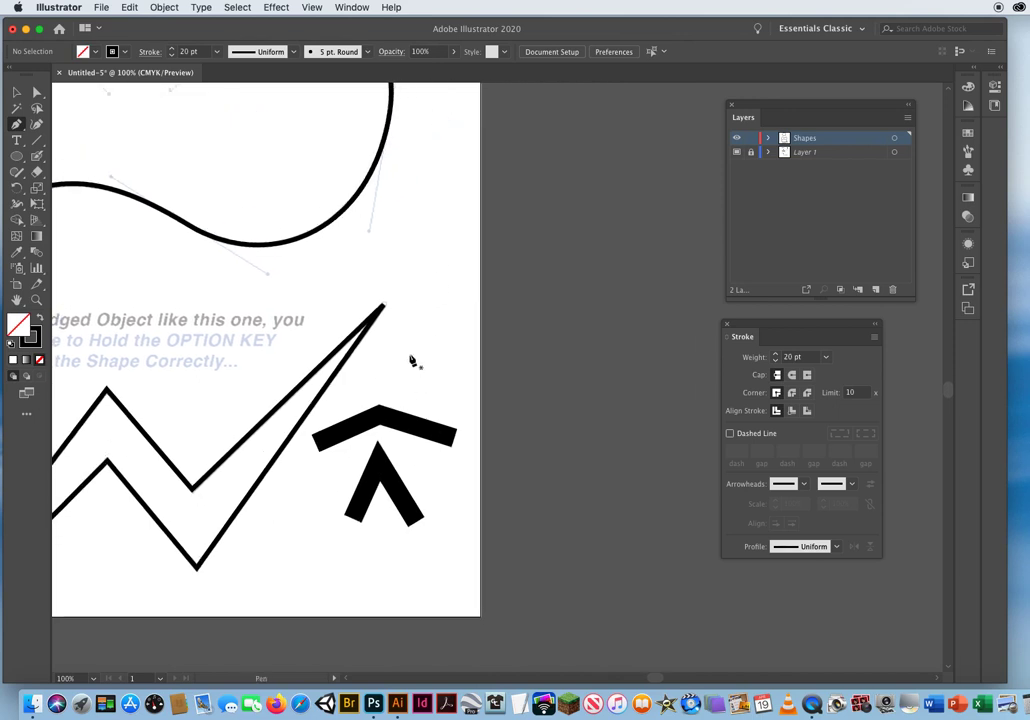
{"action": "left_click", "coordinate": [401, 362]}
{"action": "left_click_drag", "start_coordinate": [407, 277], "coordinate": [425, 364]}
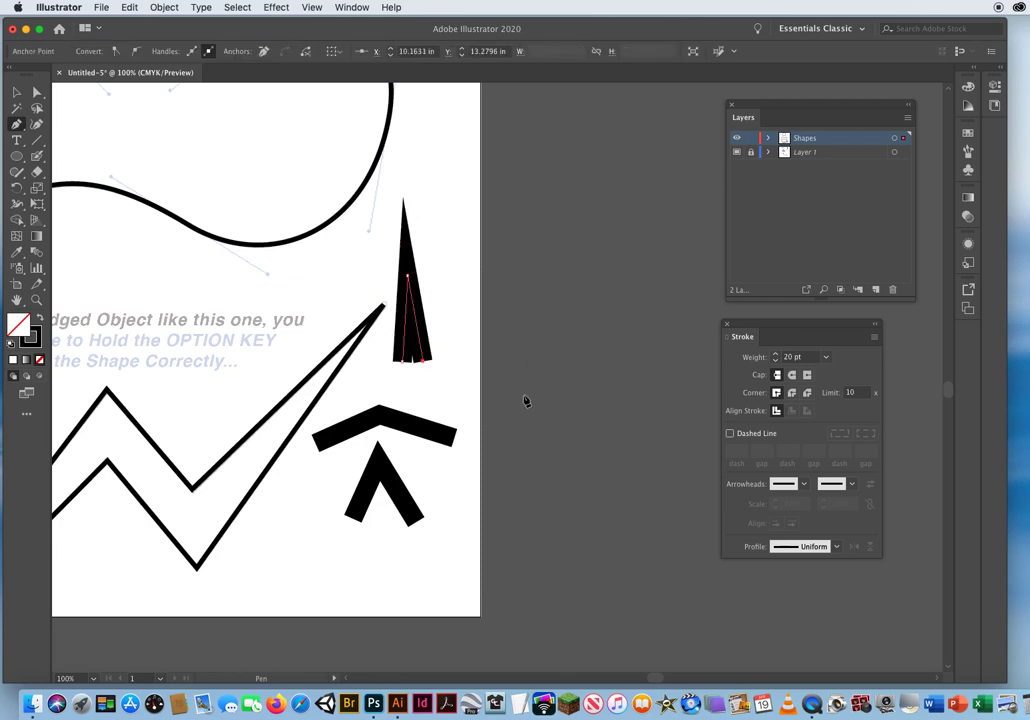
{"action": "left_click", "coordinate": [37, 92]}
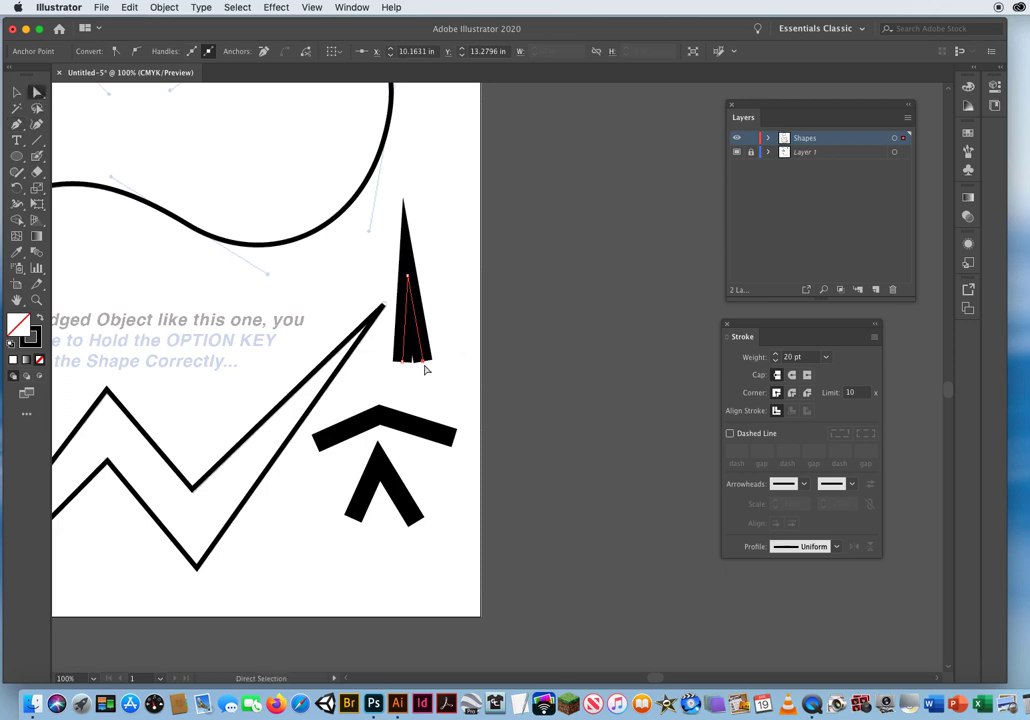
{"action": "left_click_drag", "start_coordinate": [424, 368], "coordinate": [460, 355]}
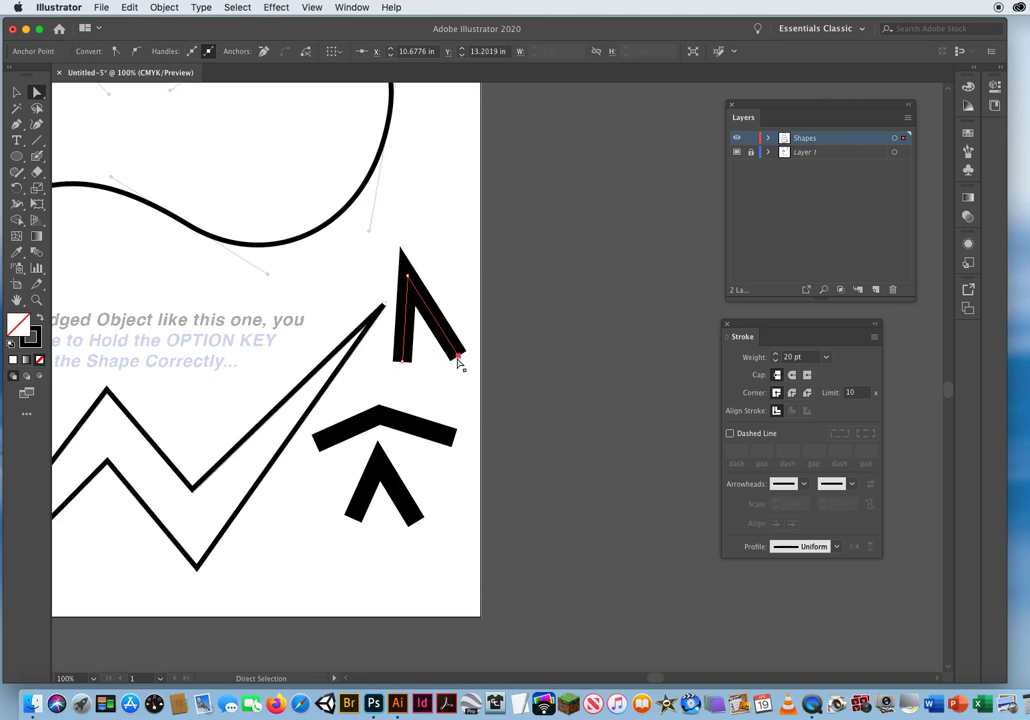
{"action": "left_click_drag", "start_coordinate": [460, 361], "coordinate": [416, 361]}
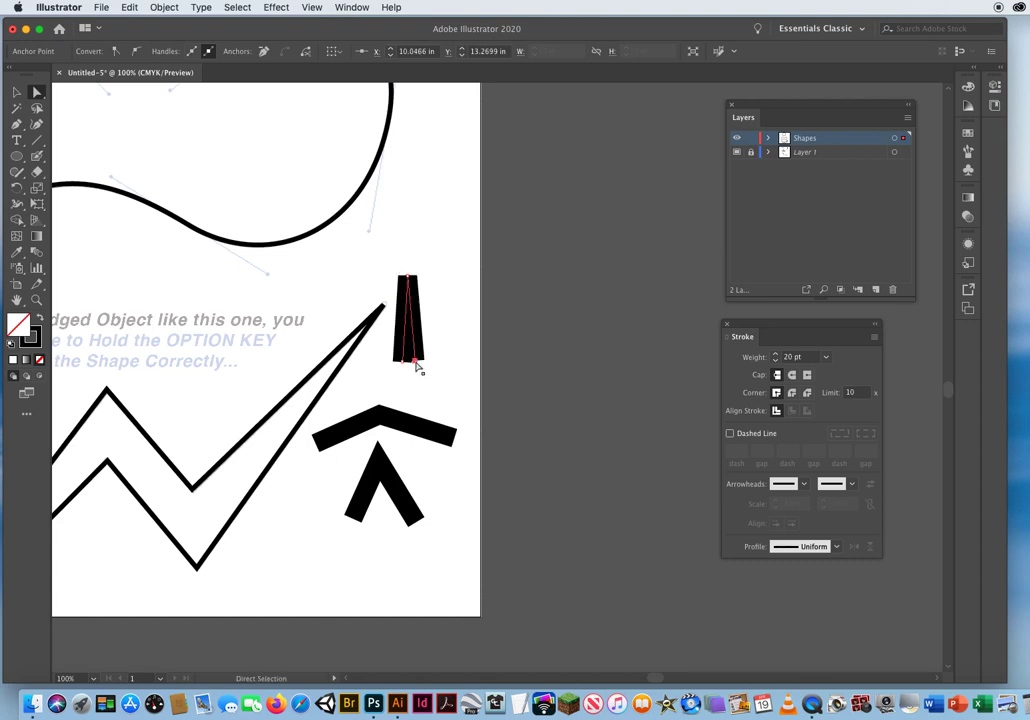
Step: Reshape the spike's right edge with its handle, then marquee-select the practice shapes and delete them
{"action": "key", "text": "super+z"}
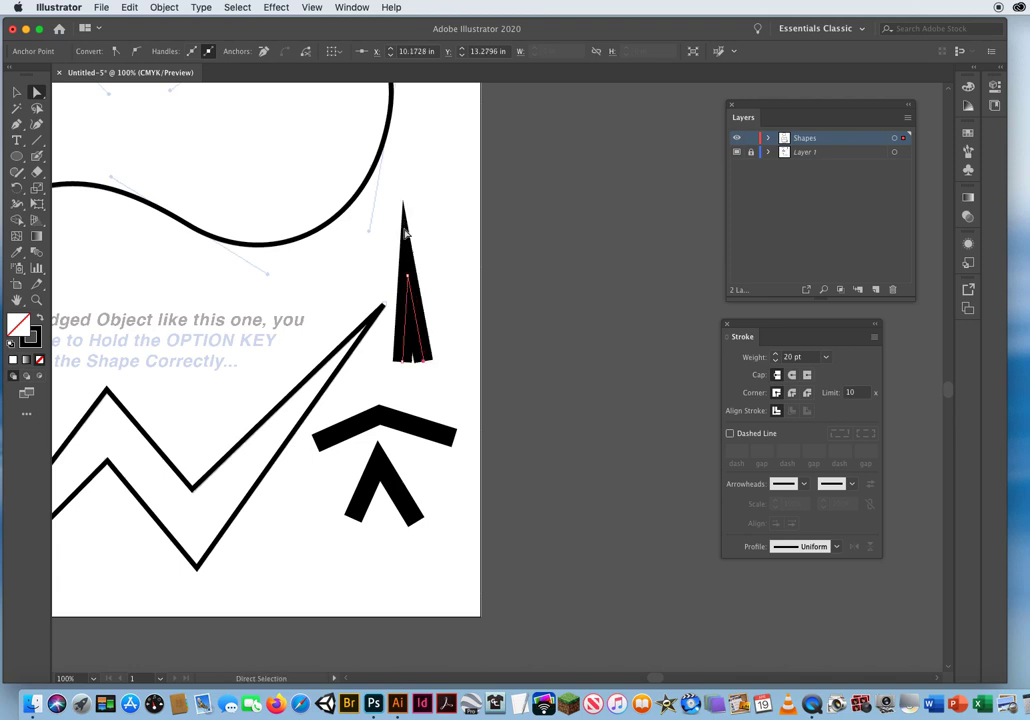
{"action": "left_click_drag", "start_coordinate": [421, 360], "coordinate": [448, 359]}
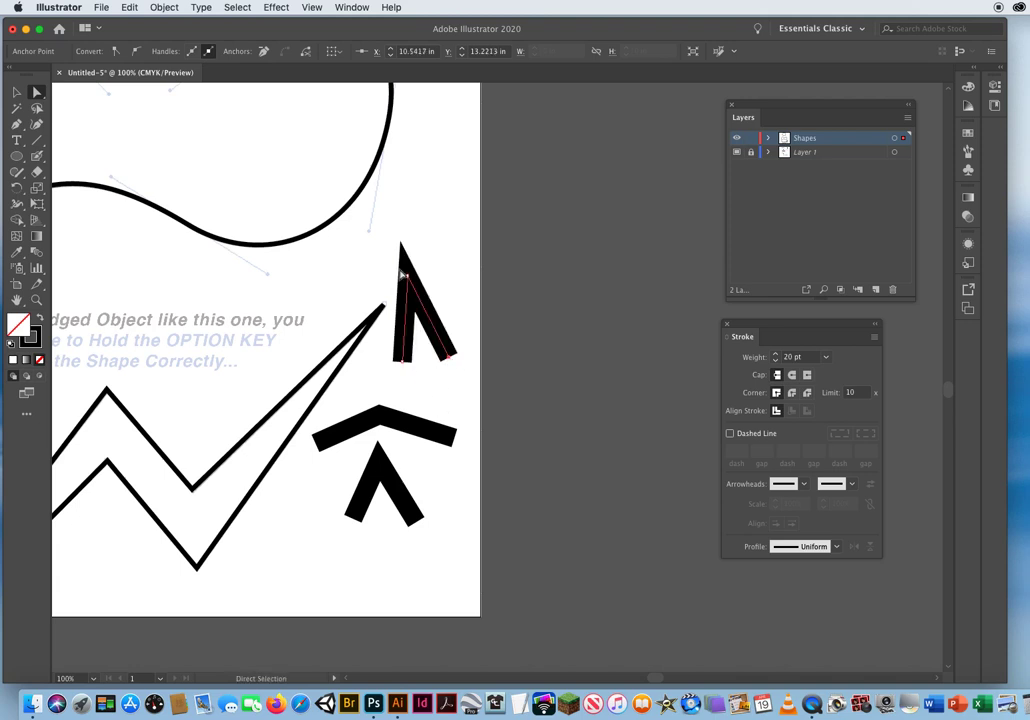
{"action": "left_click_drag", "start_coordinate": [450, 357], "coordinate": [407, 276]}
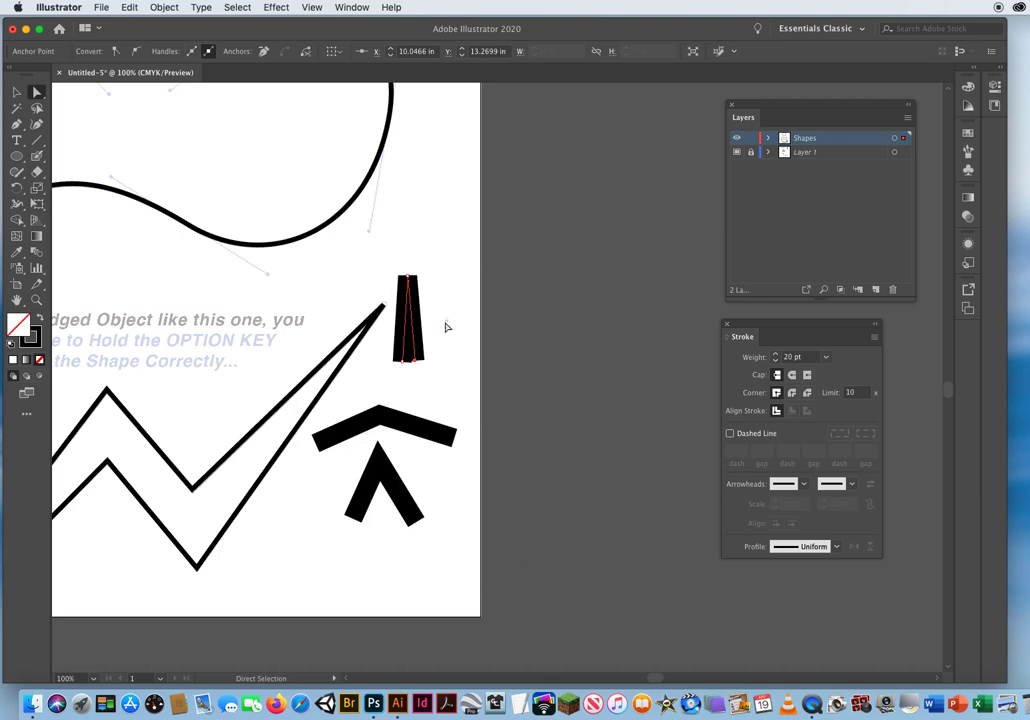
{"action": "left_click_drag", "start_coordinate": [446, 327], "coordinate": [338, 540]}
{"action": "key", "text": "Delete"}
{"action": "key", "text": "Delete"}
{"action": "key", "text": "Delete"}
{"action": "key", "text": "Delete"}
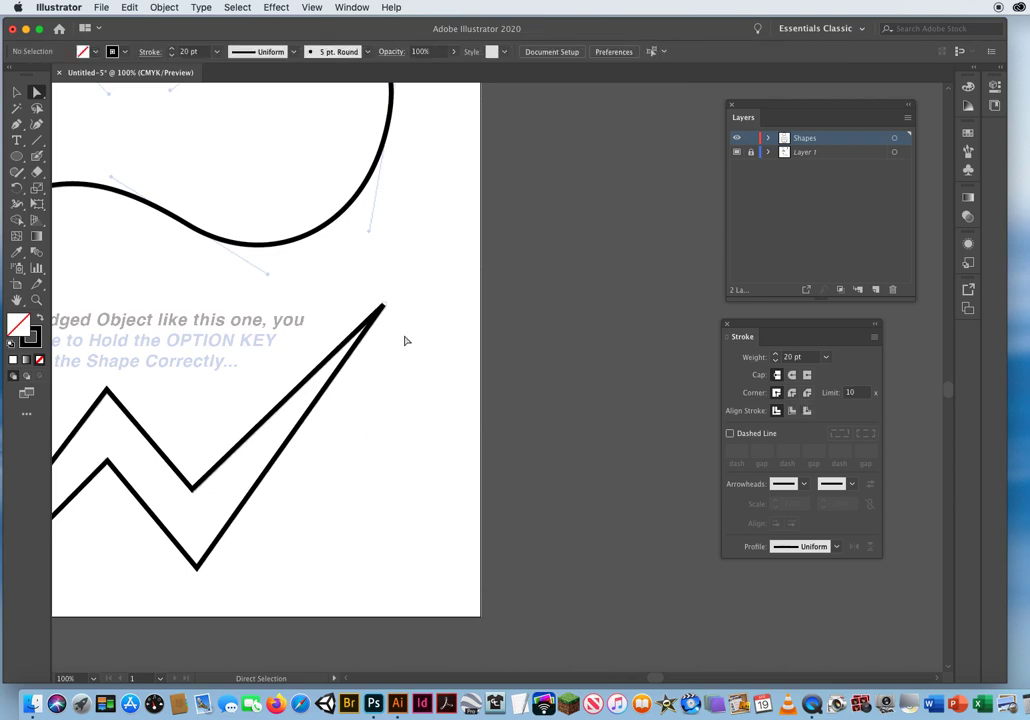
Step: Check the W zigzag's anchors, deselect it, and select the template Layer 1 in the Layers panel
{"action": "scroll", "coordinate": [405, 341], "scroll_direction": "left", "scroll_amount": 5}
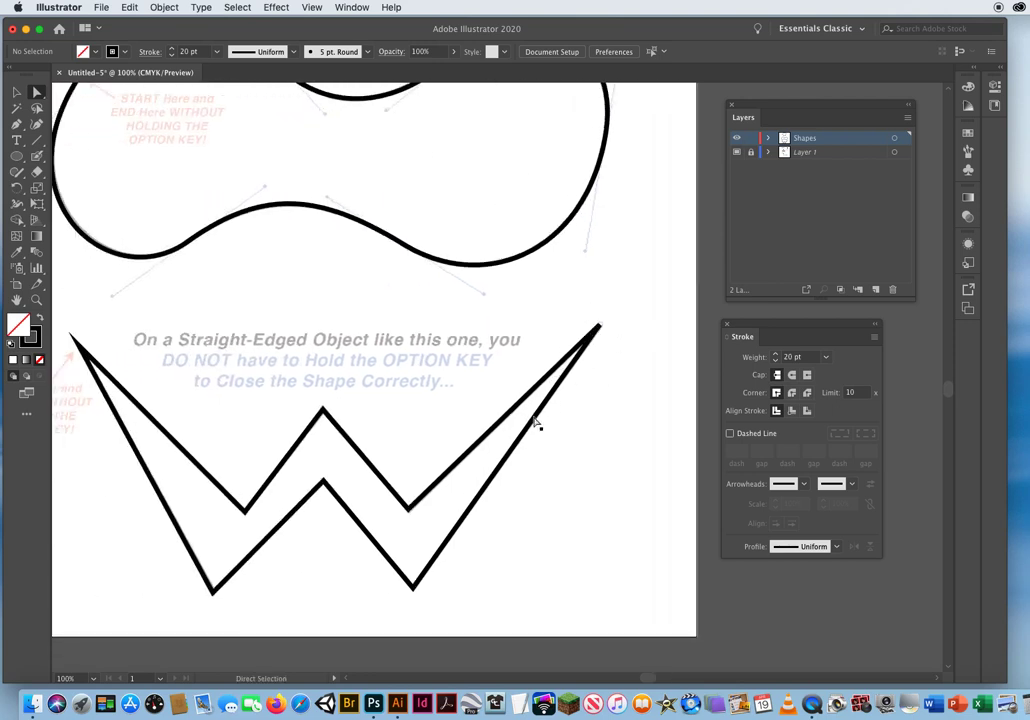
{"action": "left_click", "coordinate": [409, 512]}
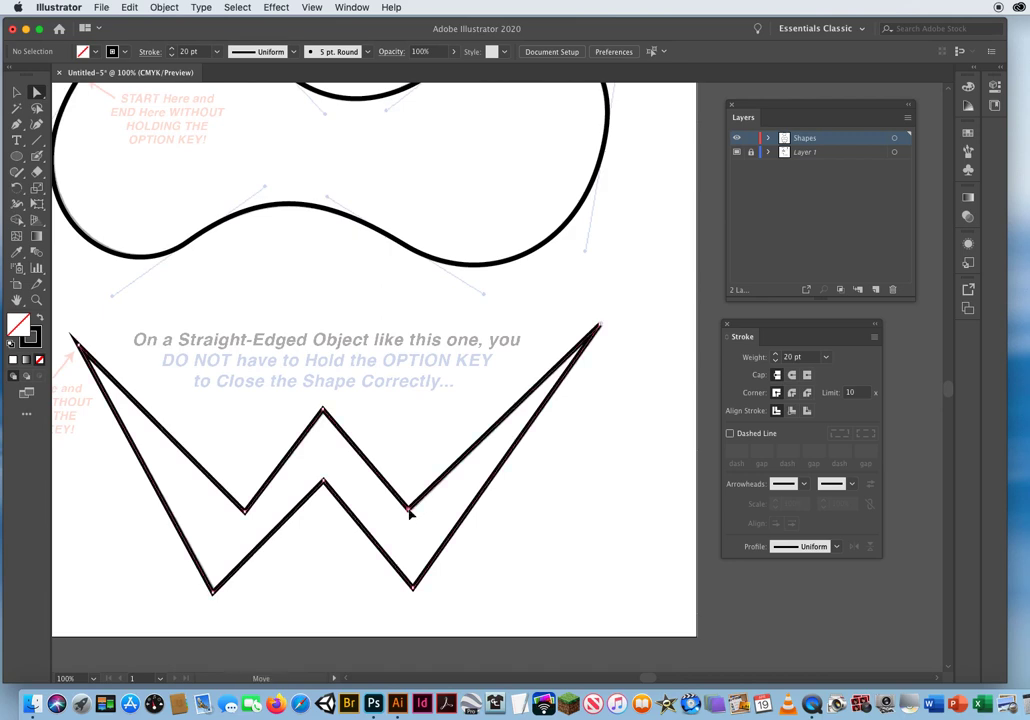
{"action": "left_click", "coordinate": [613, 308]}
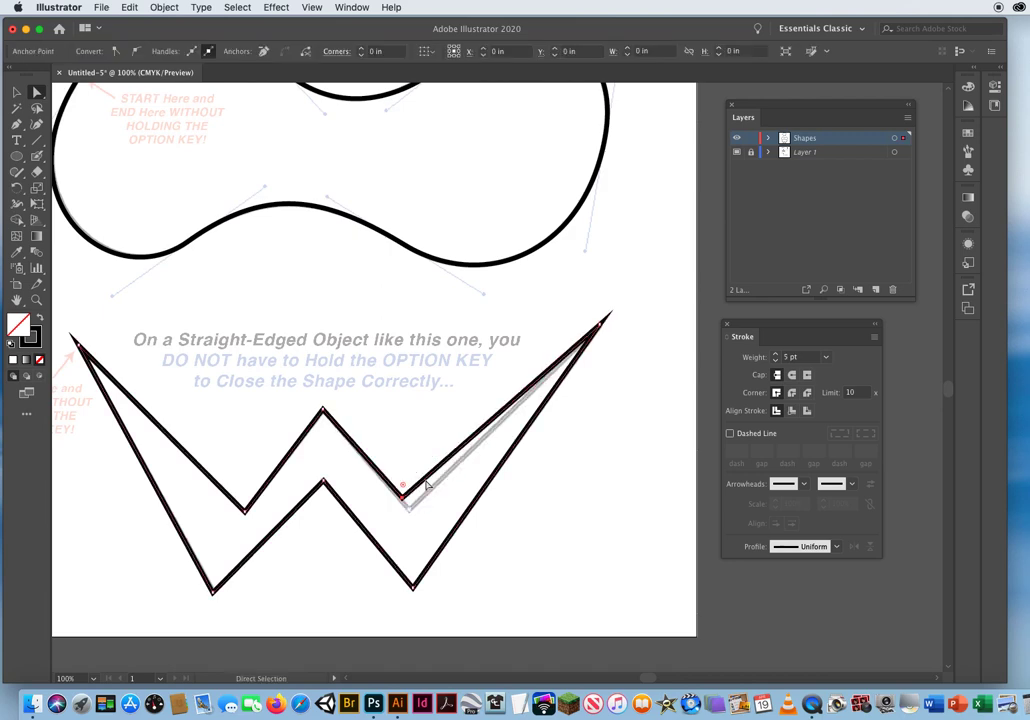
{"action": "left_click", "coordinate": [627, 464]}
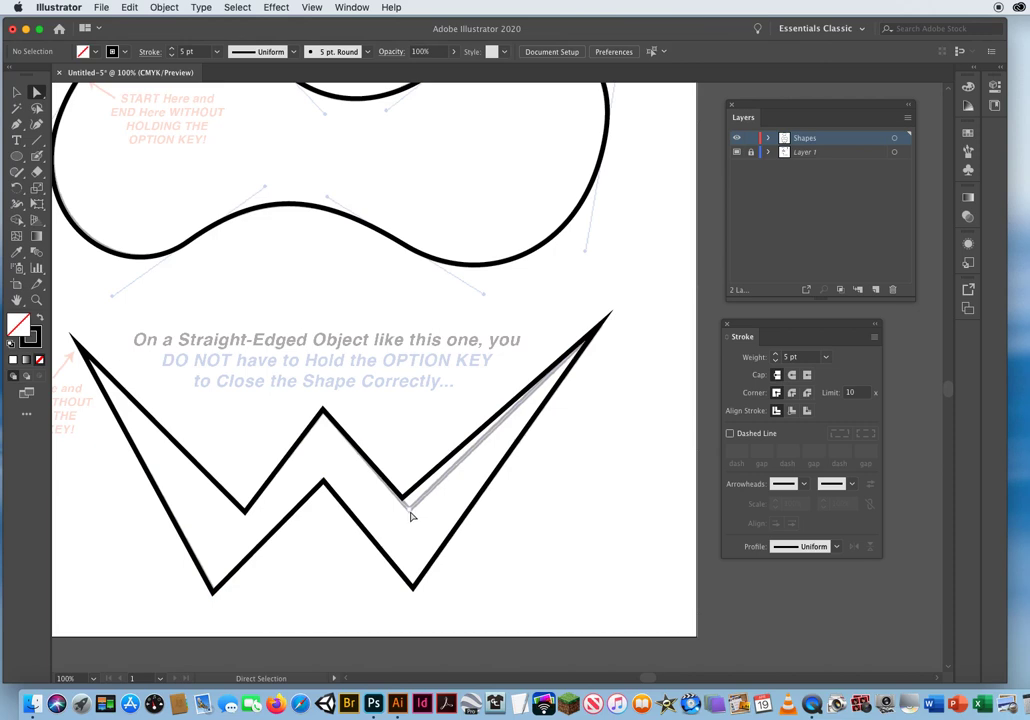
{"action": "left_click_drag", "start_coordinate": [393, 391], "coordinate": [423, 458]}
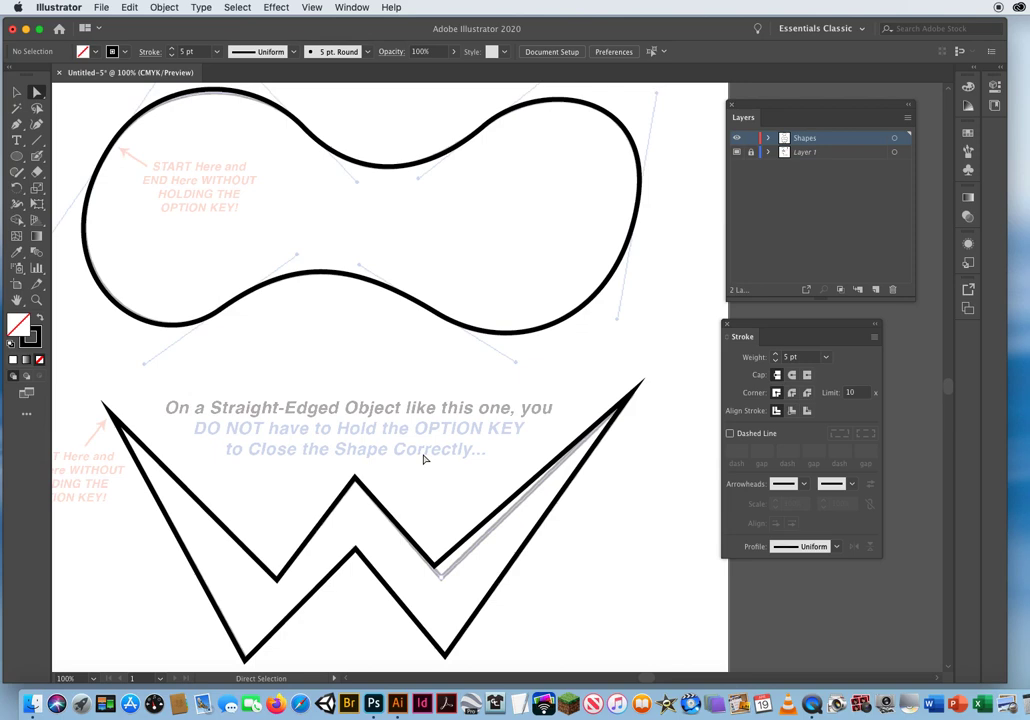
{"action": "scroll", "coordinate": [422, 460], "scroll_direction": "up", "scroll_amount": 2}
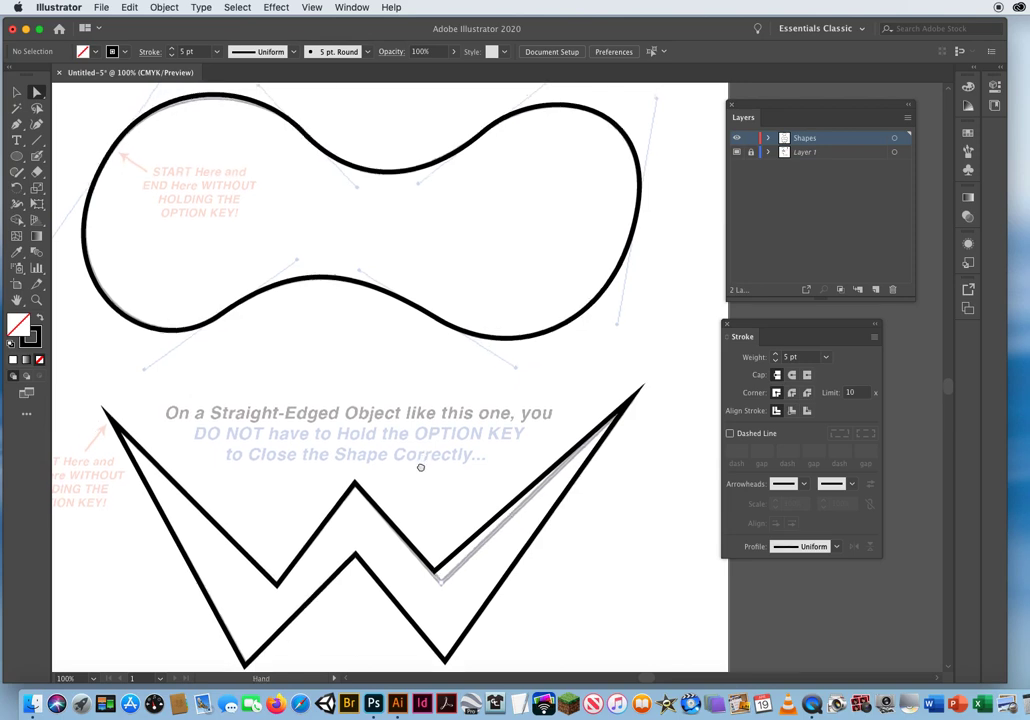
{"action": "left_click", "coordinate": [834, 153]}
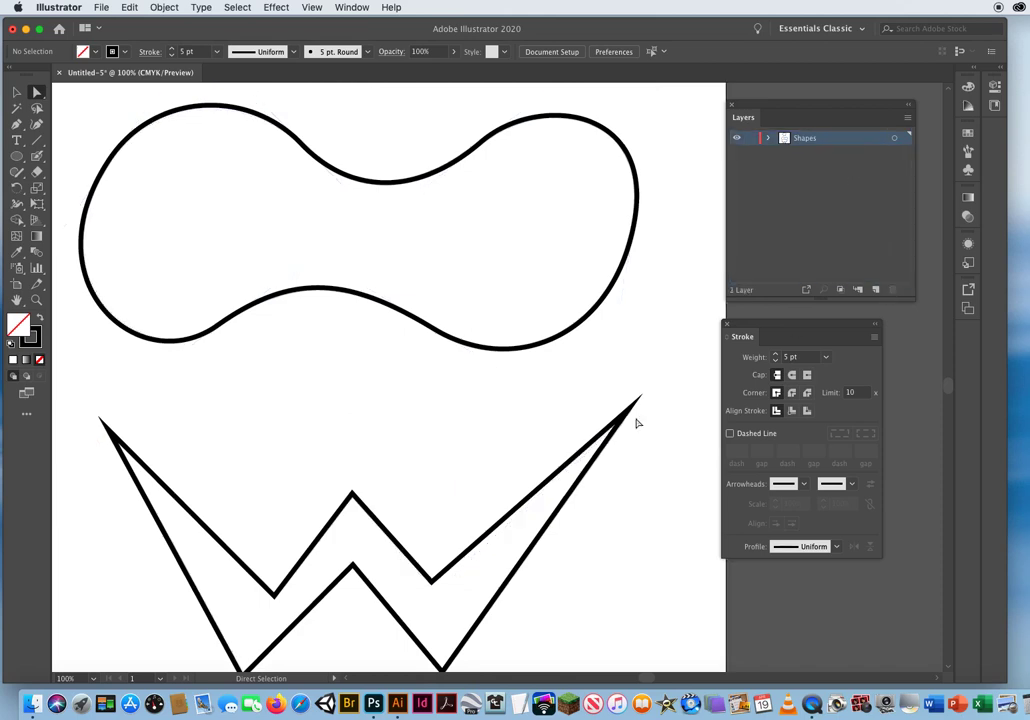
Step: Delete Layer 1, fit the artboard in the window, and float the Stroke panel on the workspace
{"action": "key", "text": "Delete"}
{"action": "scroll", "coordinate": [407, 450], "scroll_direction": "down", "scroll_amount": 5}
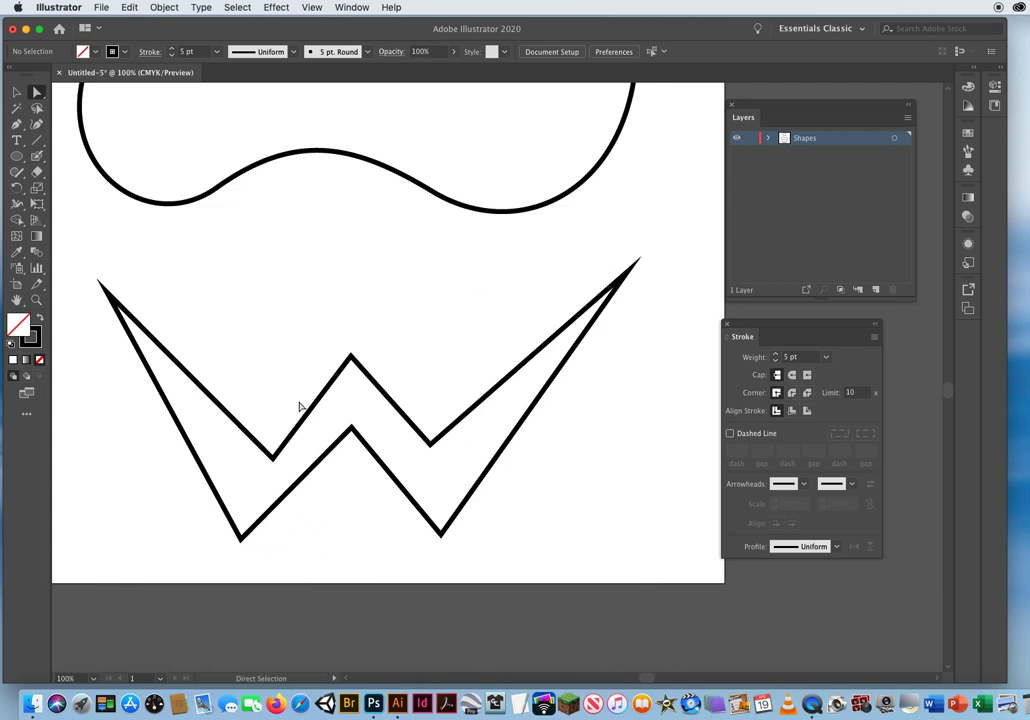
{"action": "key", "text": "v"}
{"action": "key", "text": "super+0"}
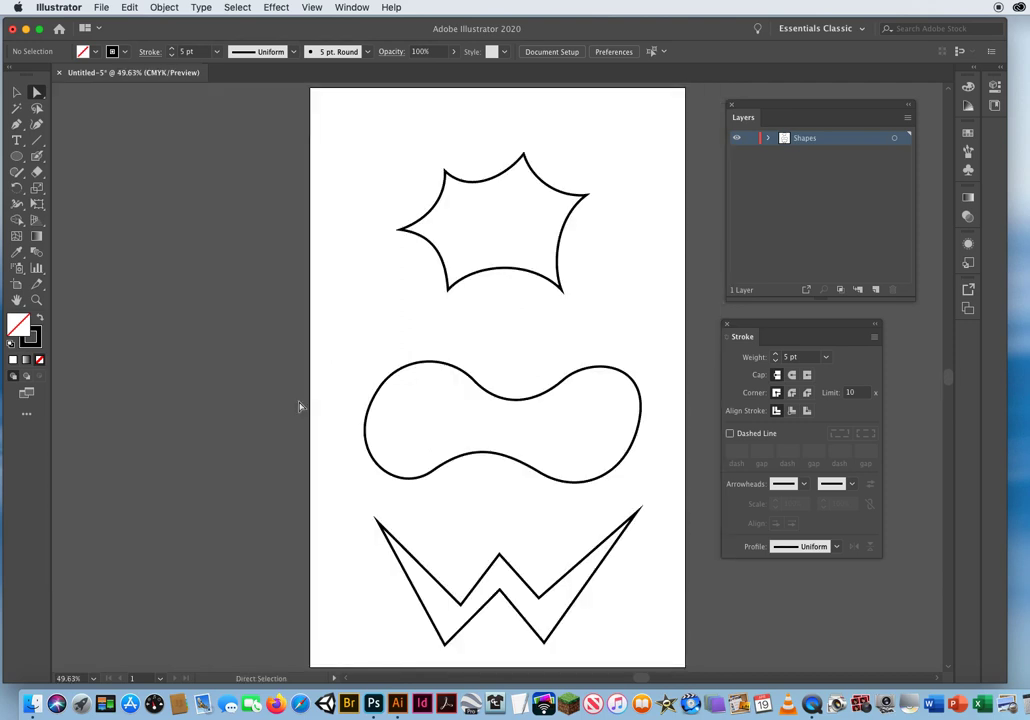
{"action": "left_click_drag", "start_coordinate": [396, 374], "coordinate": [350, 361]}
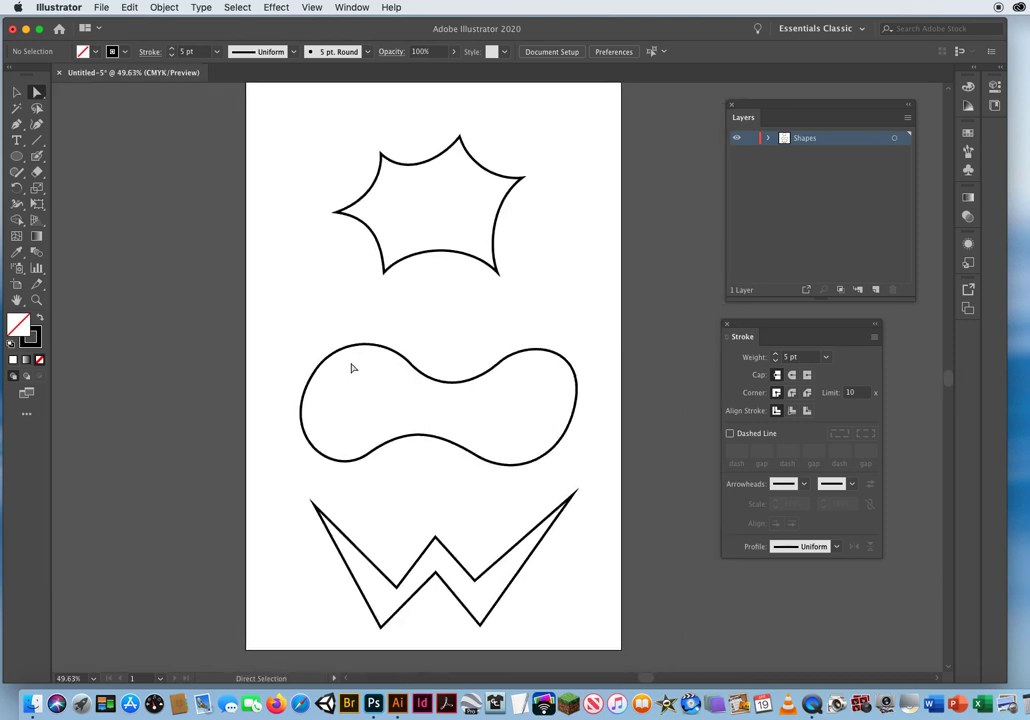
{"action": "mouse_move", "coordinate": [727, 332]}
{"action": "left_mouse_down"}
{"action": "mouse_move", "coordinate": [582, 245]}
{"action": "mouse_move", "coordinate": [600, 313]}
{"action": "mouse_move", "coordinate": [646, 293]}
{"action": "left_mouse_up"}
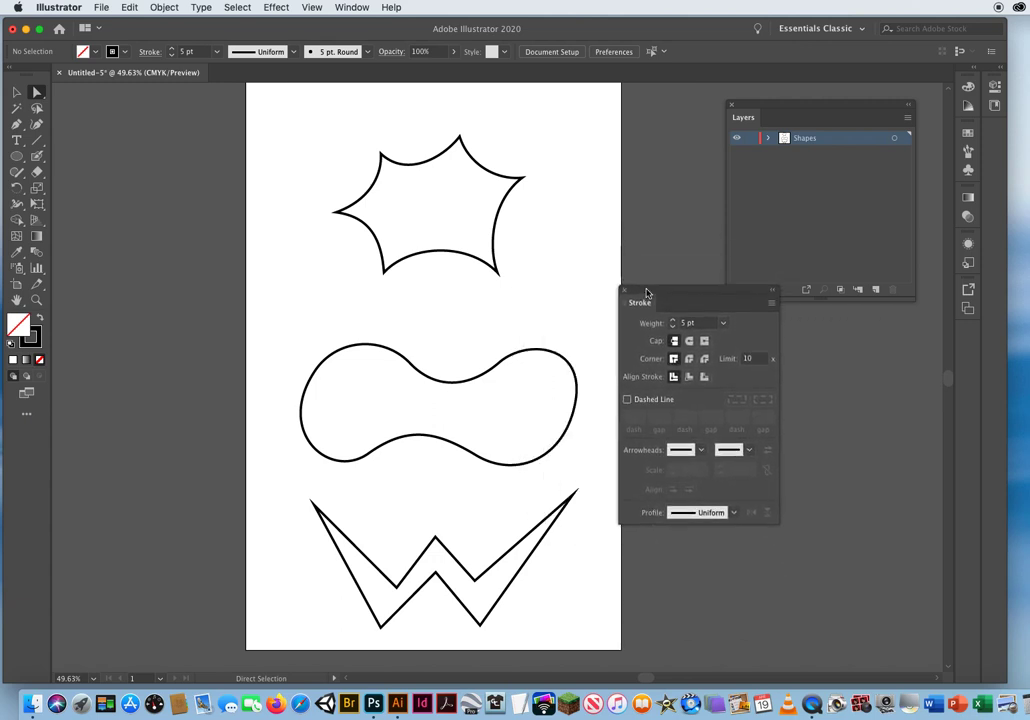
Step: Expand the panel dock, move the Layers panel aside, and cycle through the Stroke panel's option views
{"action": "left_click", "coordinate": [975, 70]}
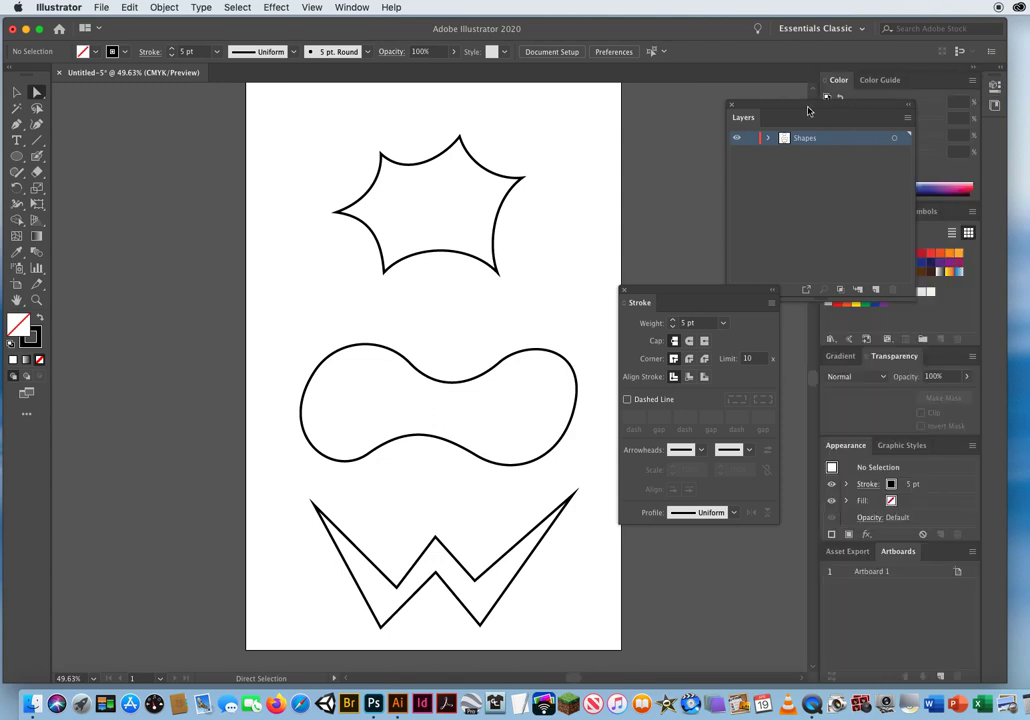
{"action": "left_click_drag", "start_coordinate": [807, 108], "coordinate": [652, 104]}
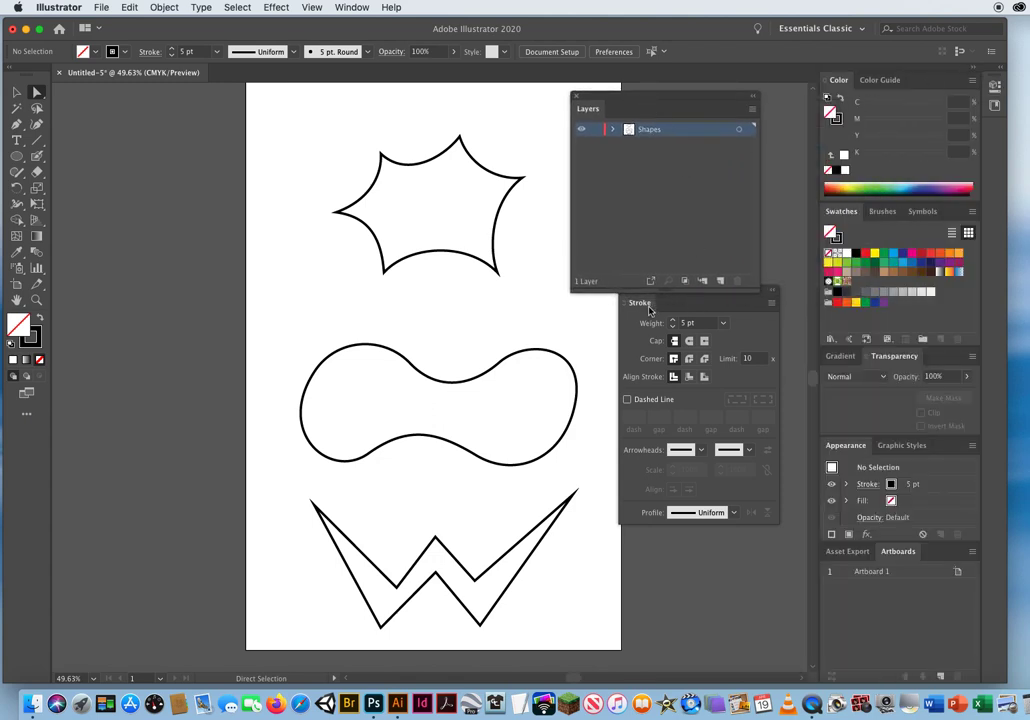
{"action": "mouse_move", "coordinate": [645, 303]}
{"action": "left_mouse_down"}
{"action": "mouse_move", "coordinate": [628, 319]}
{"action": "mouse_move", "coordinate": [797, 337]}
{"action": "mouse_move", "coordinate": [846, 362]}
{"action": "mouse_move", "coordinate": [966, 363]}
{"action": "mouse_move", "coordinate": [910, 405]}
{"action": "mouse_move", "coordinate": [845, 357]}
{"action": "mouse_move", "coordinate": [863, 360]}
{"action": "mouse_move", "coordinate": [837, 357]}
{"action": "mouse_move", "coordinate": [850, 365]}
{"action": "left_mouse_up"}
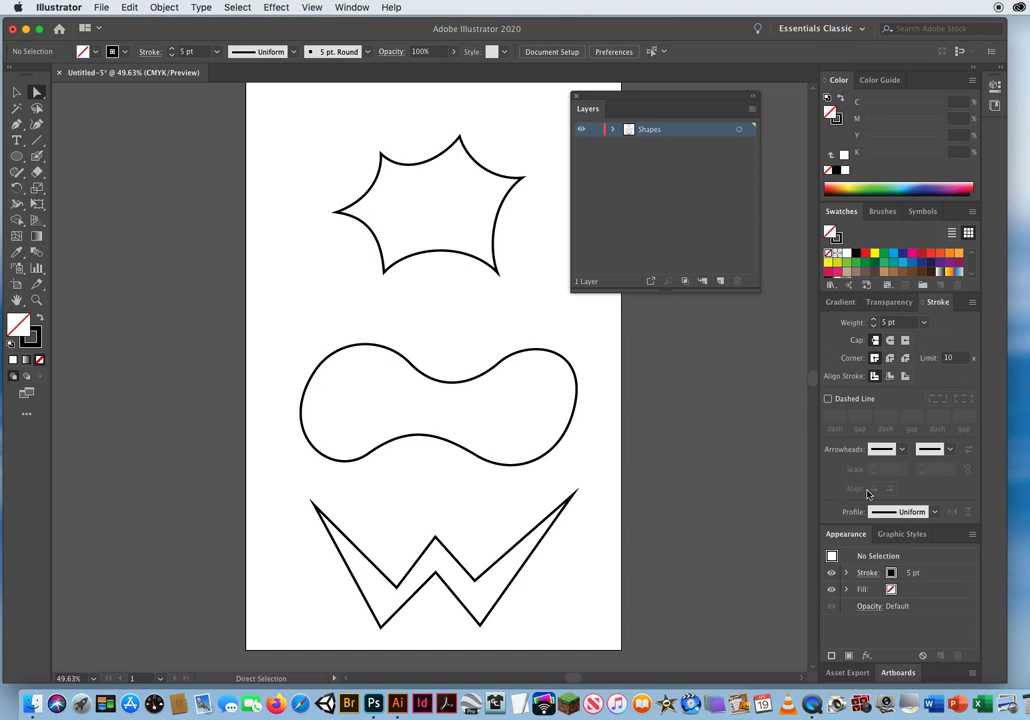
{"action": "left_click", "coordinate": [936, 304]}
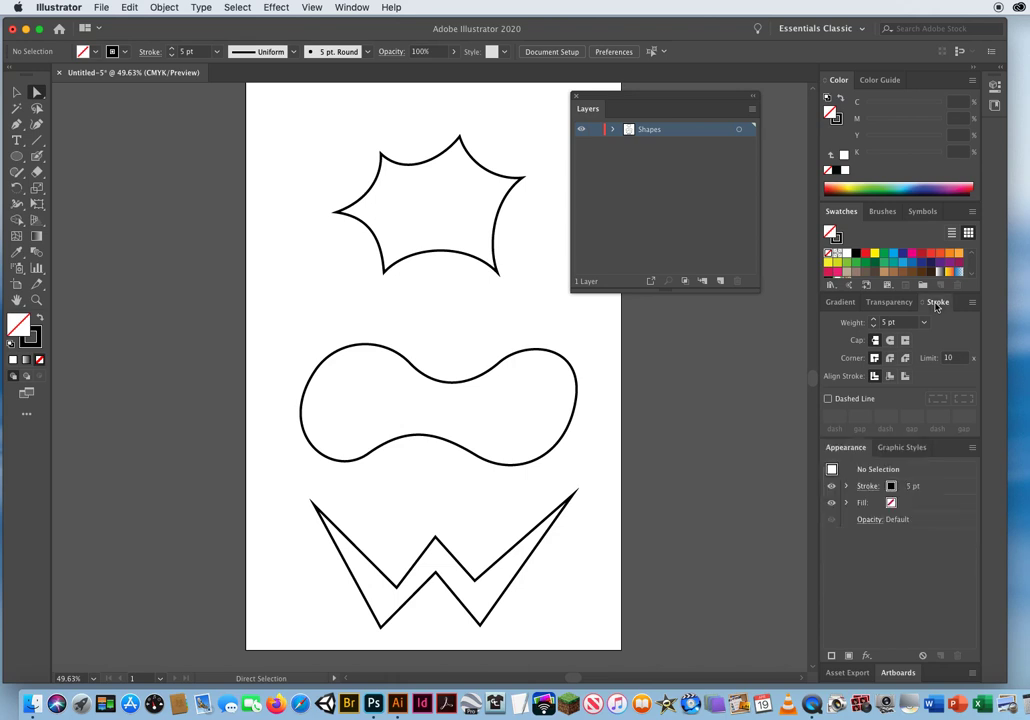
{"action": "left_click", "coordinate": [936, 304]}
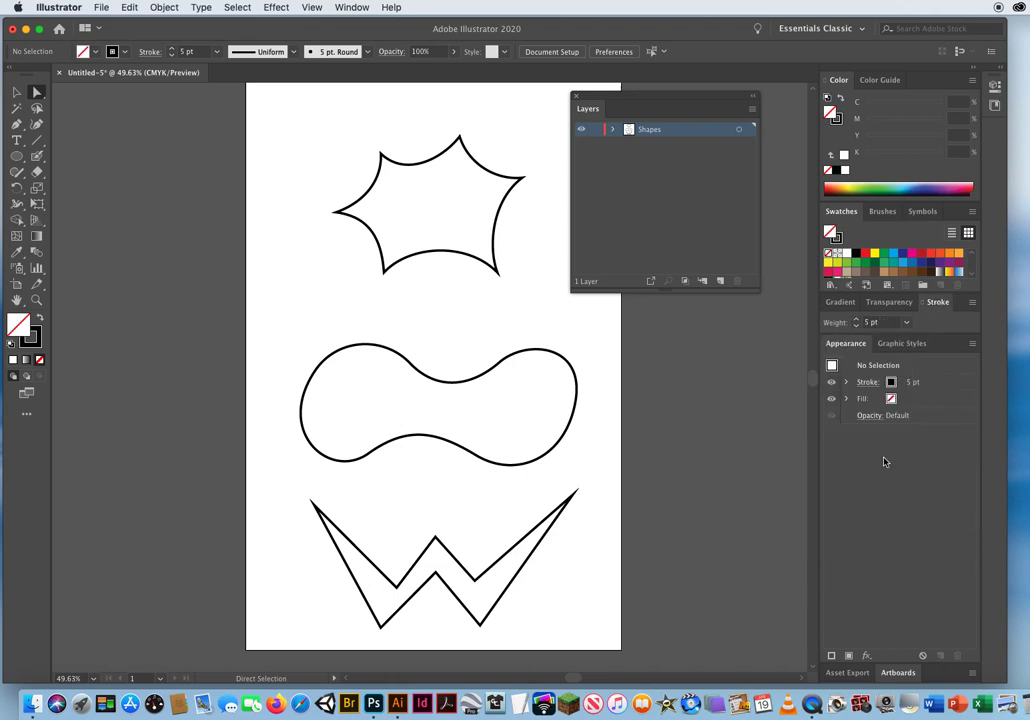
{"action": "left_click", "coordinate": [937, 302]}
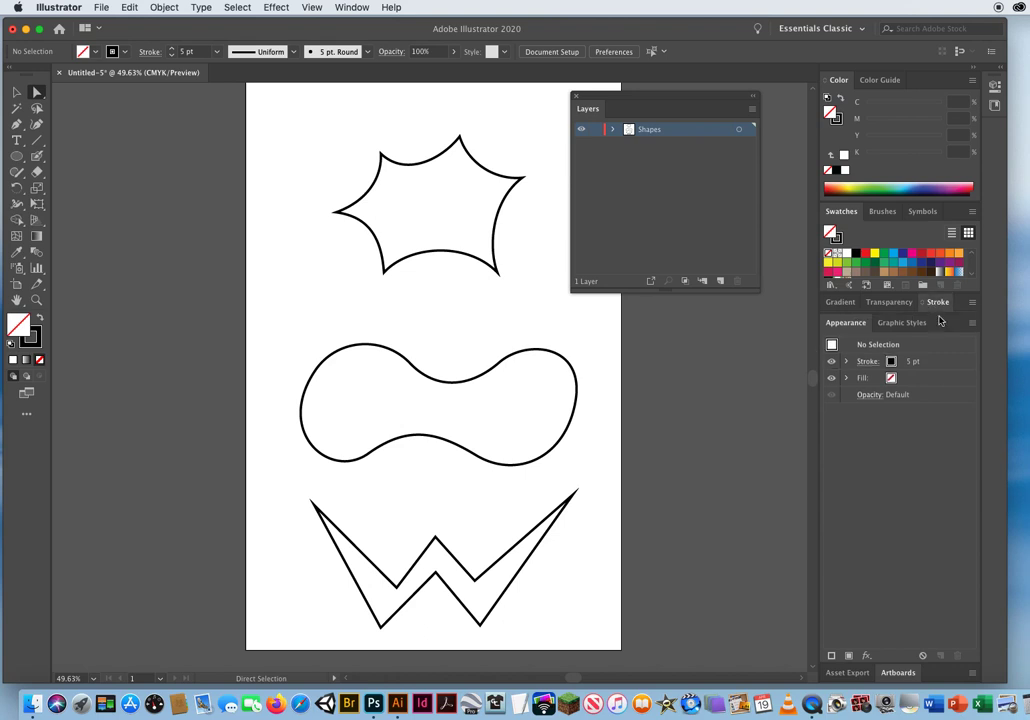
{"action": "left_click", "coordinate": [937, 302]}
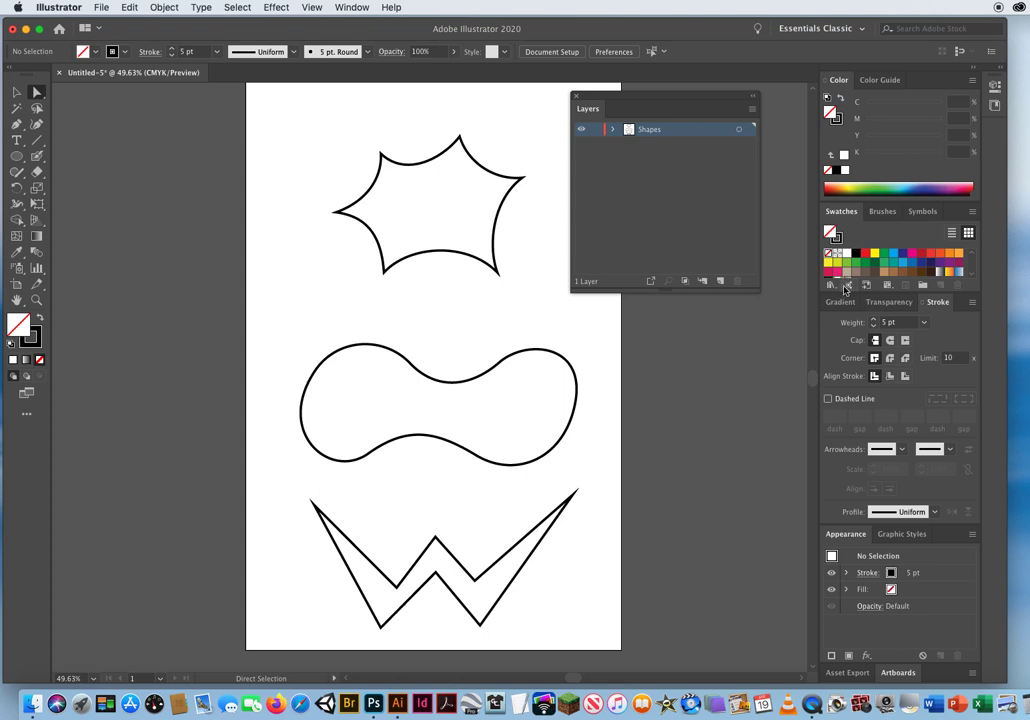
Step: Pull Swatches into its own floating panel and enlarge it to show every colour row
{"action": "mouse_move", "coordinate": [841, 215]}
{"action": "left_mouse_down"}
{"action": "mouse_move", "coordinate": [672, 332]}
{"action": "mouse_move", "coordinate": [630, 335]}
{"action": "mouse_move", "coordinate": [618, 324]}
{"action": "left_mouse_up"}
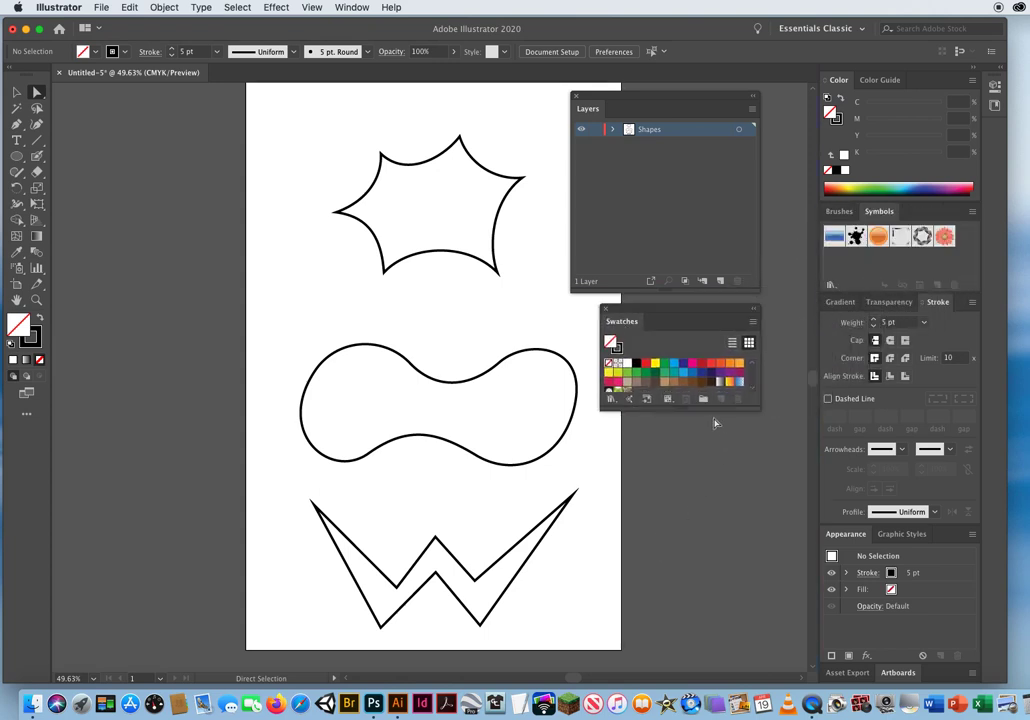
{"action": "left_click_drag", "start_coordinate": [703, 408], "coordinate": [705, 504]}
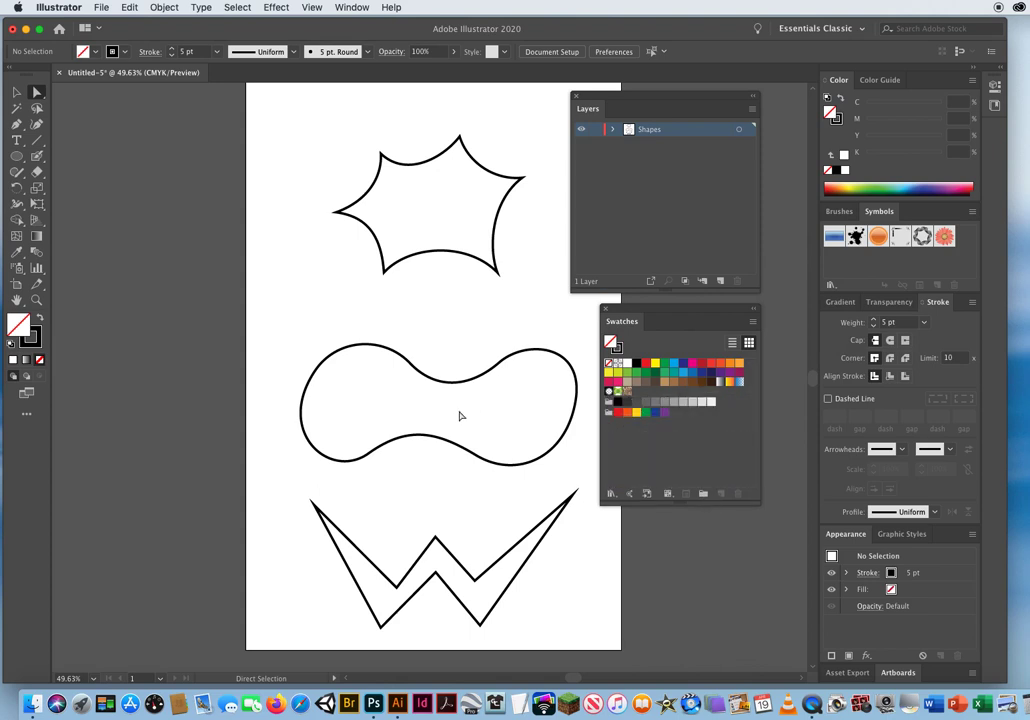
{"action": "left_click_drag", "start_coordinate": [467, 363], "coordinate": [391, 361]}
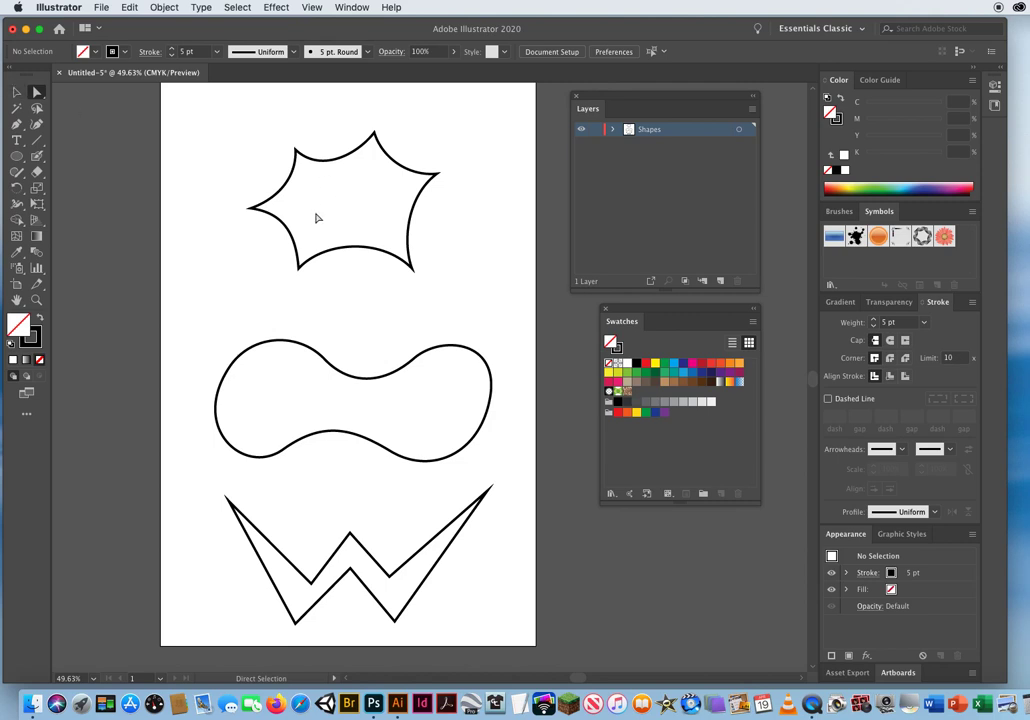
{"action": "left_click", "coordinate": [18, 94]}
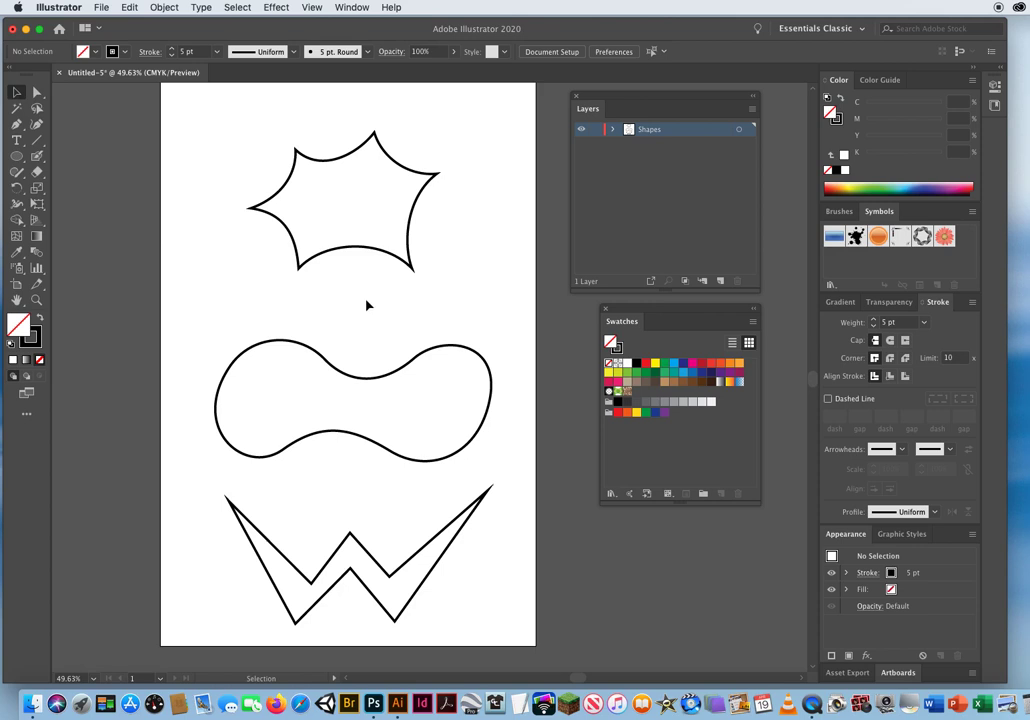
{"action": "left_click", "coordinate": [301, 272]}
{"action": "left_click_drag", "start_coordinate": [301, 272], "coordinate": [127, 313]}
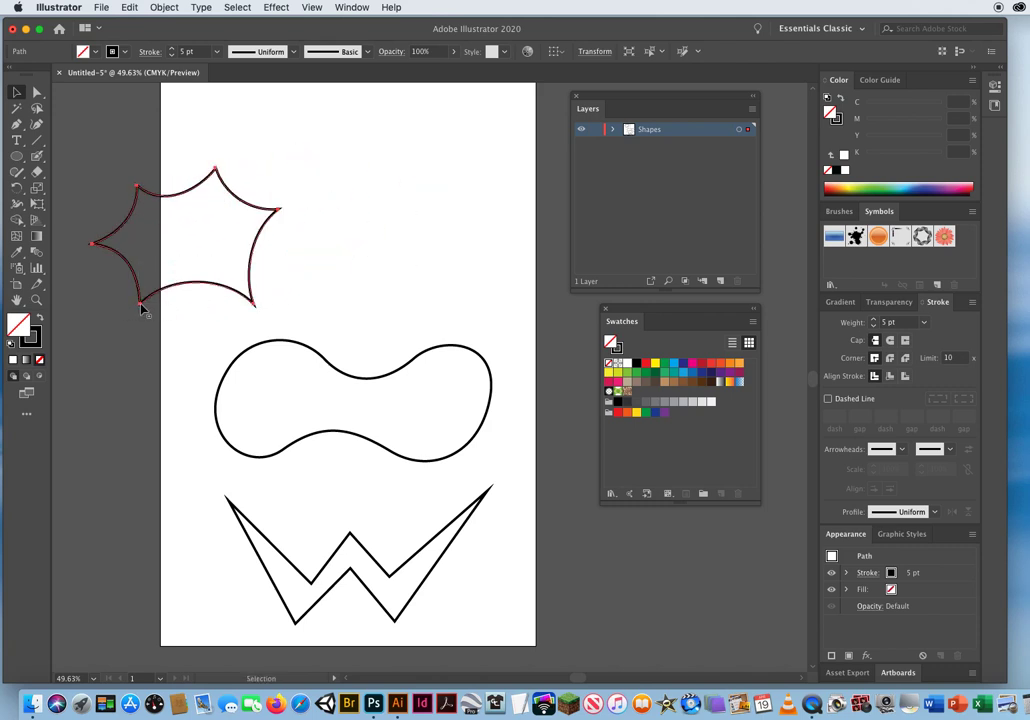
{"action": "left_click_drag", "start_coordinate": [141, 309], "coordinate": [301, 262]}
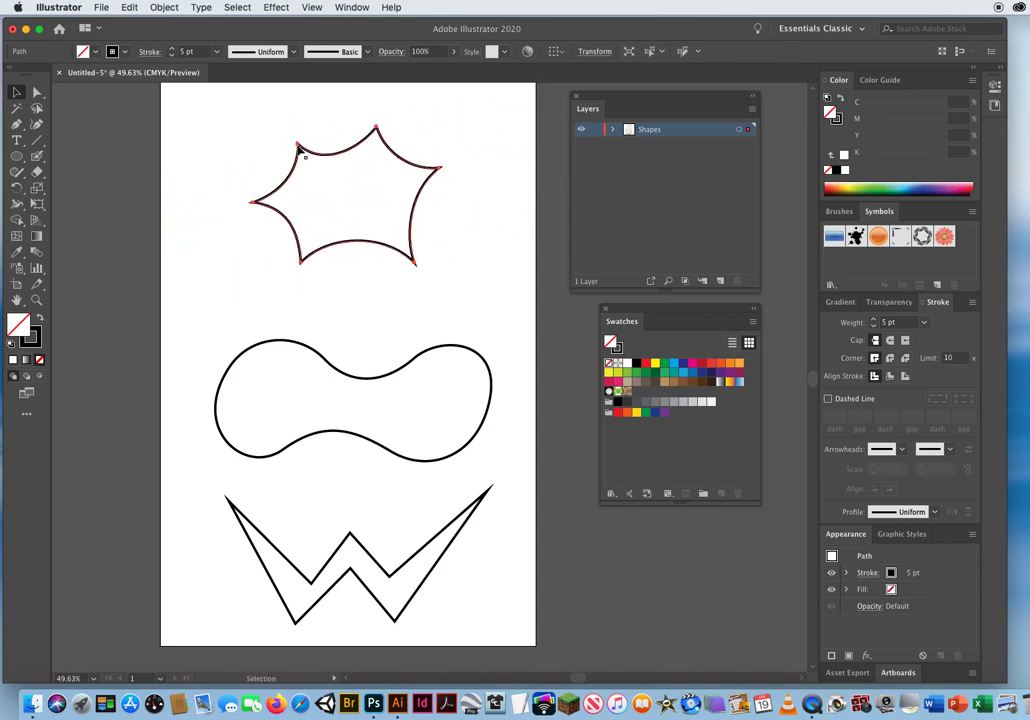
{"action": "left_click", "coordinate": [251, 251]}
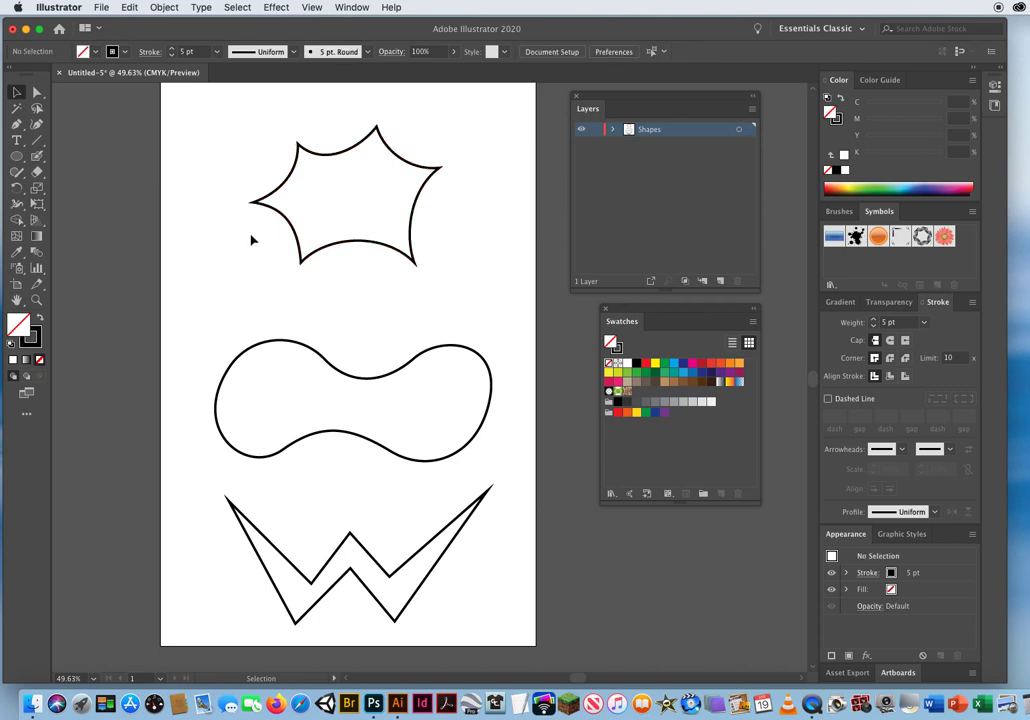
{"action": "left_click", "coordinate": [37, 94]}
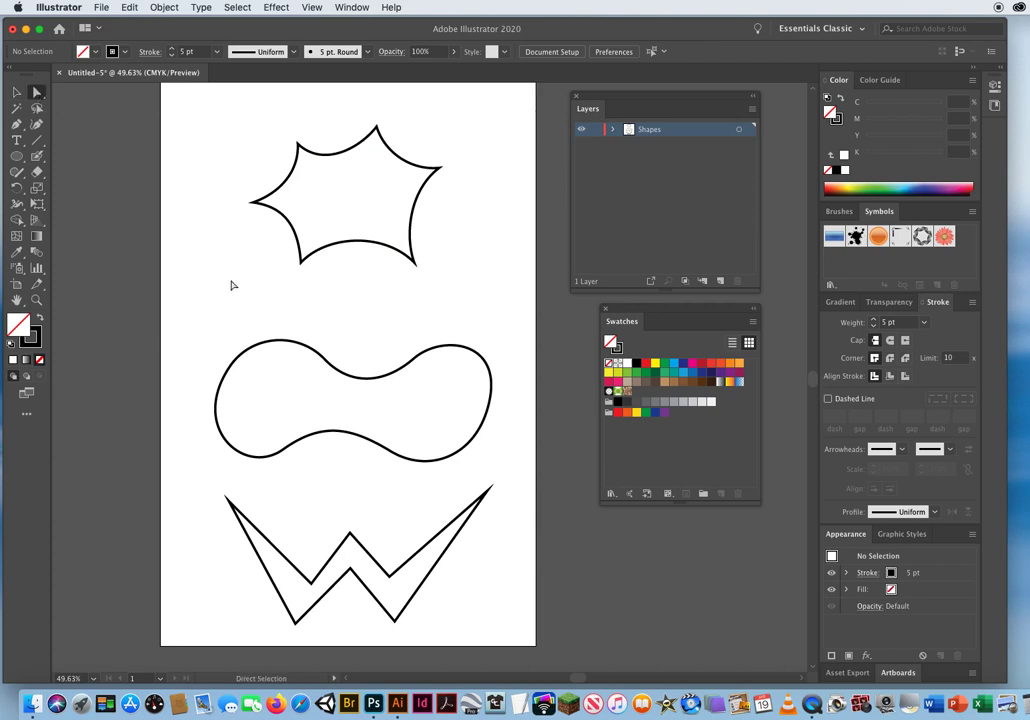
{"action": "left_click", "coordinate": [302, 265]}
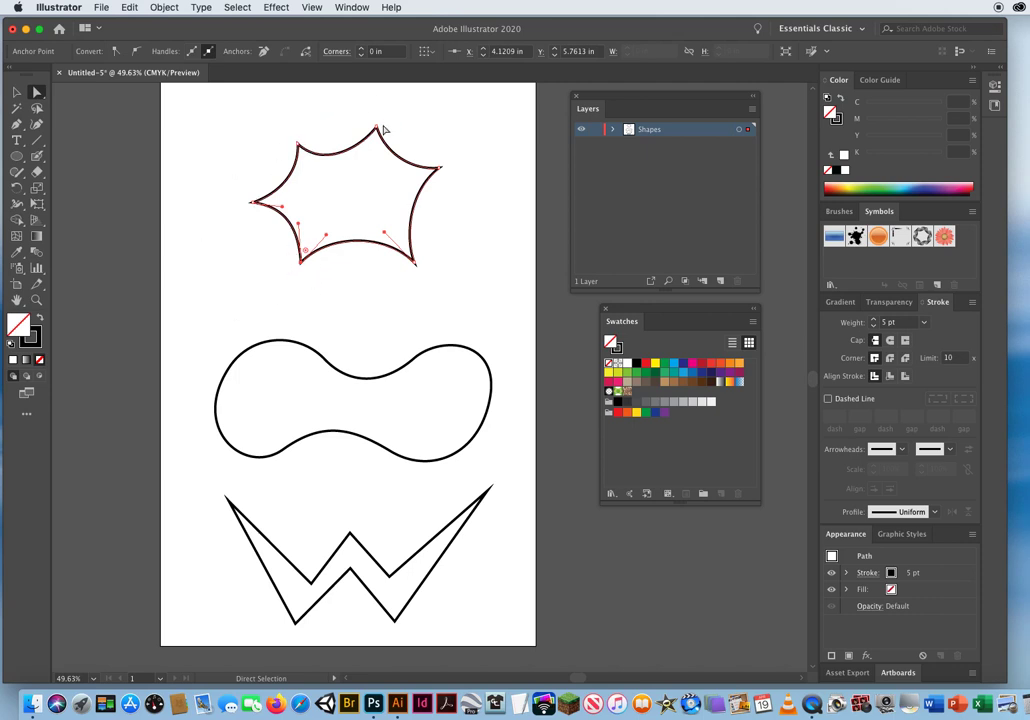
{"action": "left_click_drag", "start_coordinate": [301, 267], "coordinate": [190, 362]}
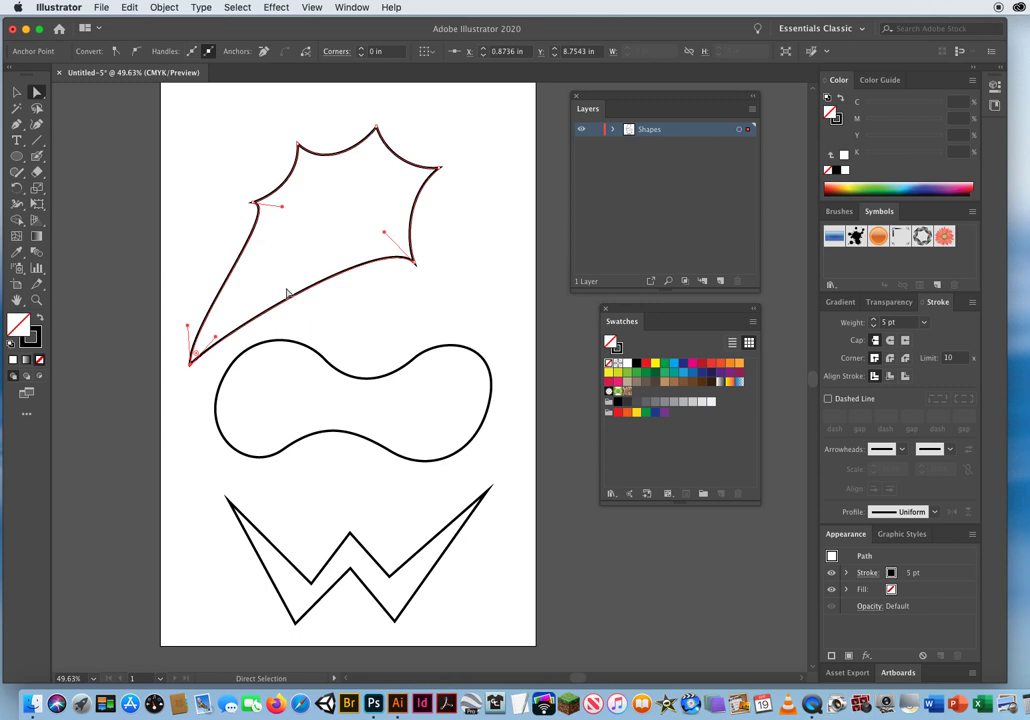
{"action": "left_click_drag", "start_coordinate": [189, 366], "coordinate": [296, 261]}
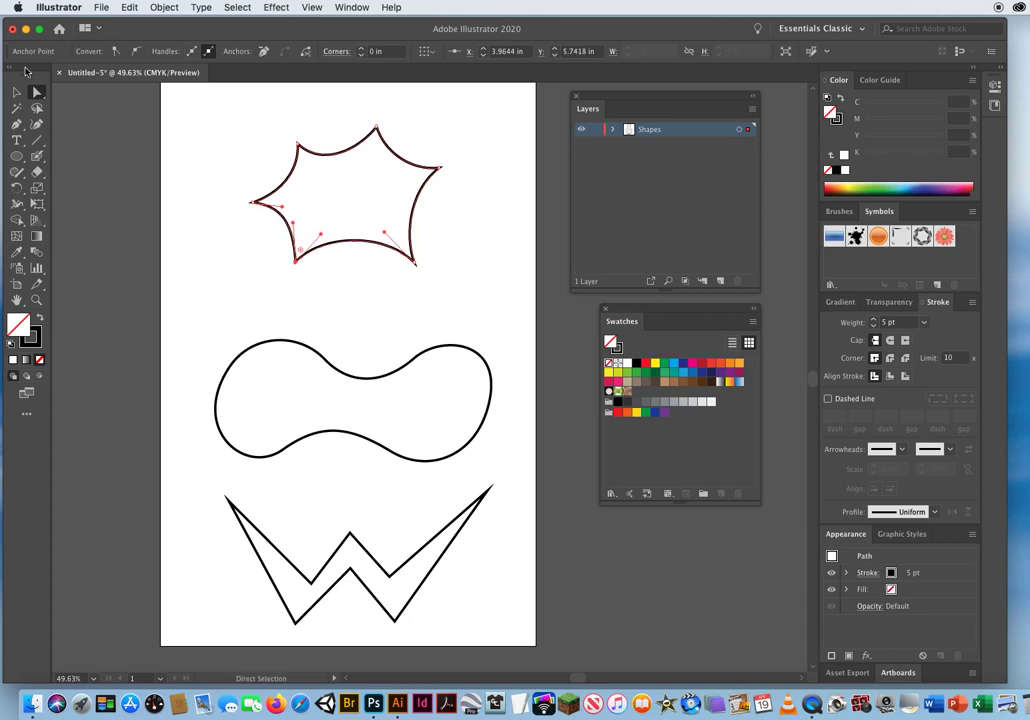
{"action": "left_click", "coordinate": [243, 256]}
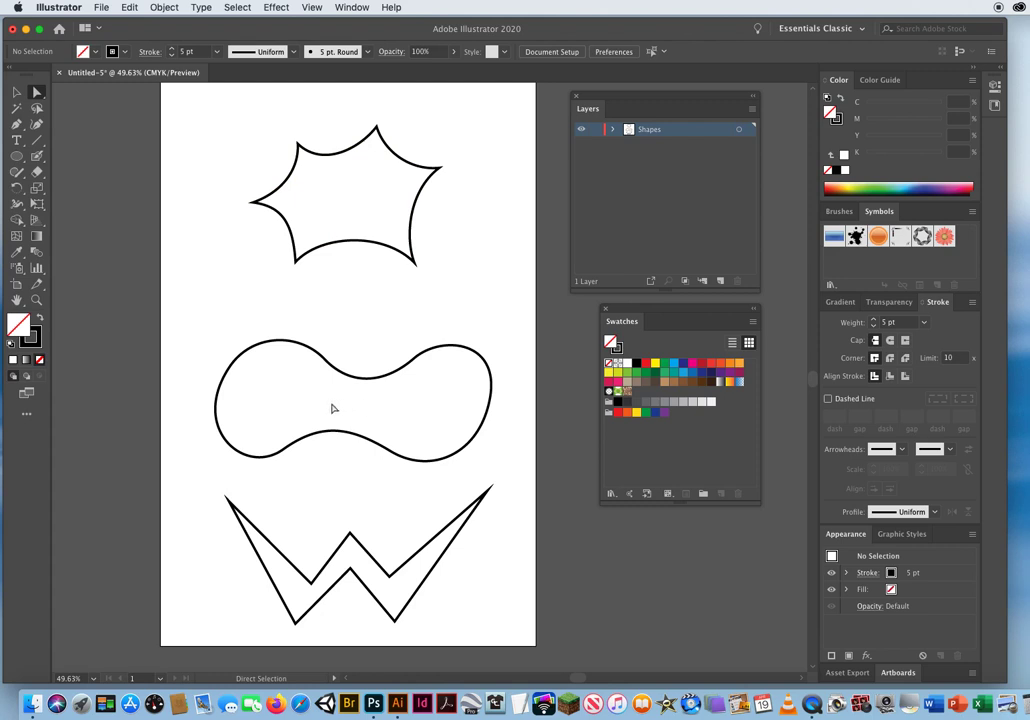
Step: Nudge the blob slightly upward with the Selection tool, then deselect it
{"action": "left_click", "coordinate": [16, 93]}
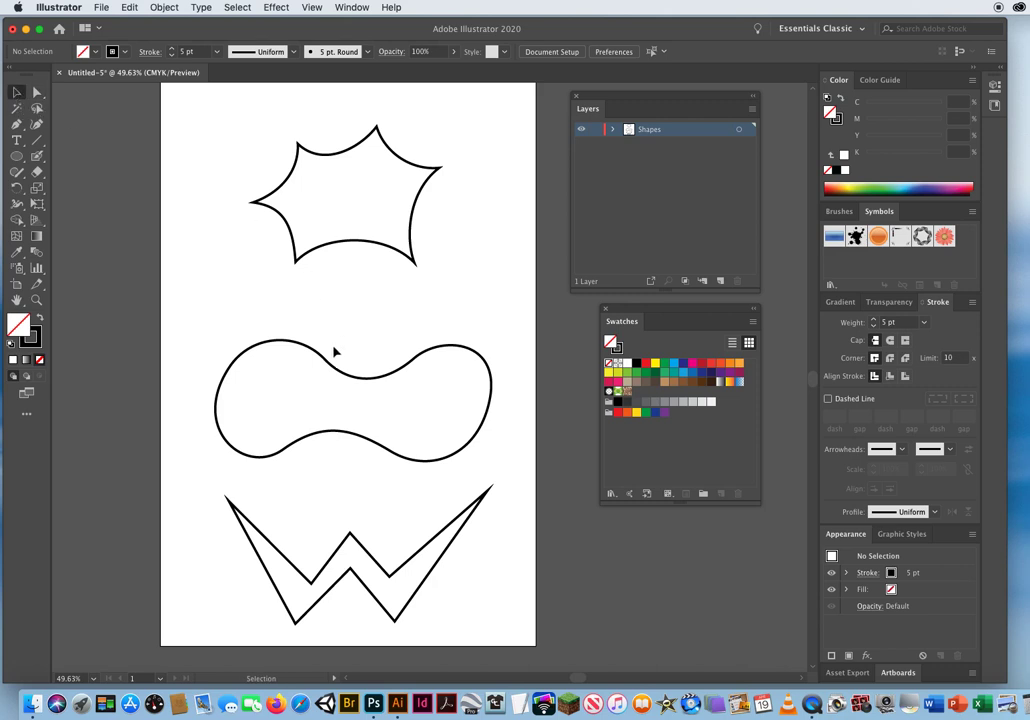
{"action": "left_click_drag", "start_coordinate": [332, 368], "coordinate": [333, 345]}
{"action": "left_click", "coordinate": [193, 322]}
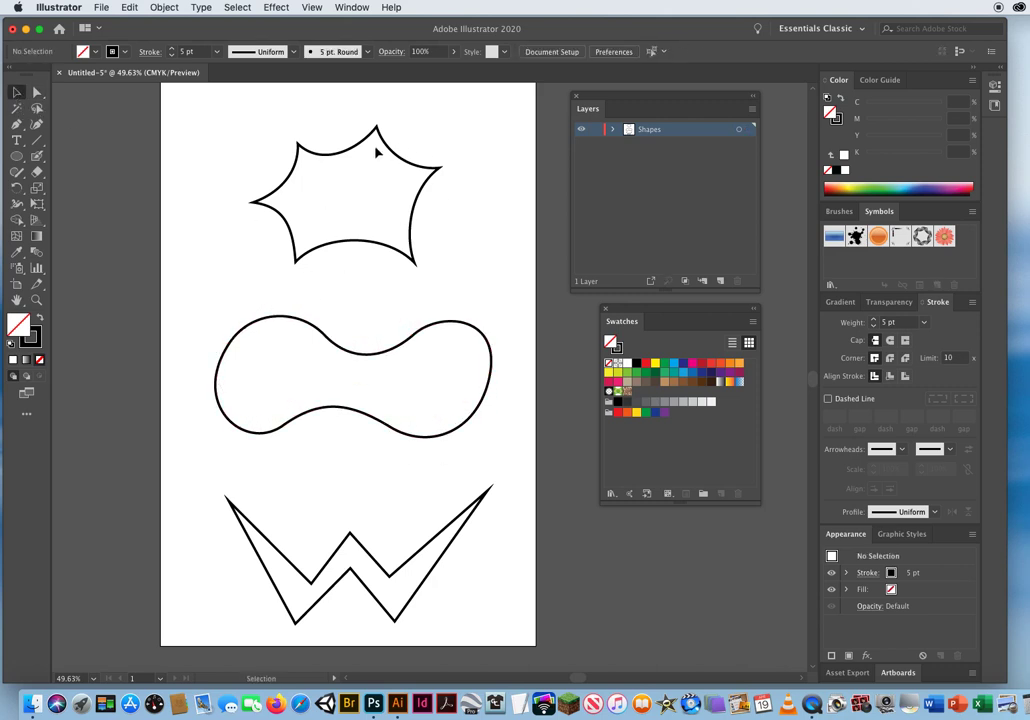
{"action": "scroll", "coordinate": [333, 207], "scroll_direction": "left", "scroll_amount": 2}
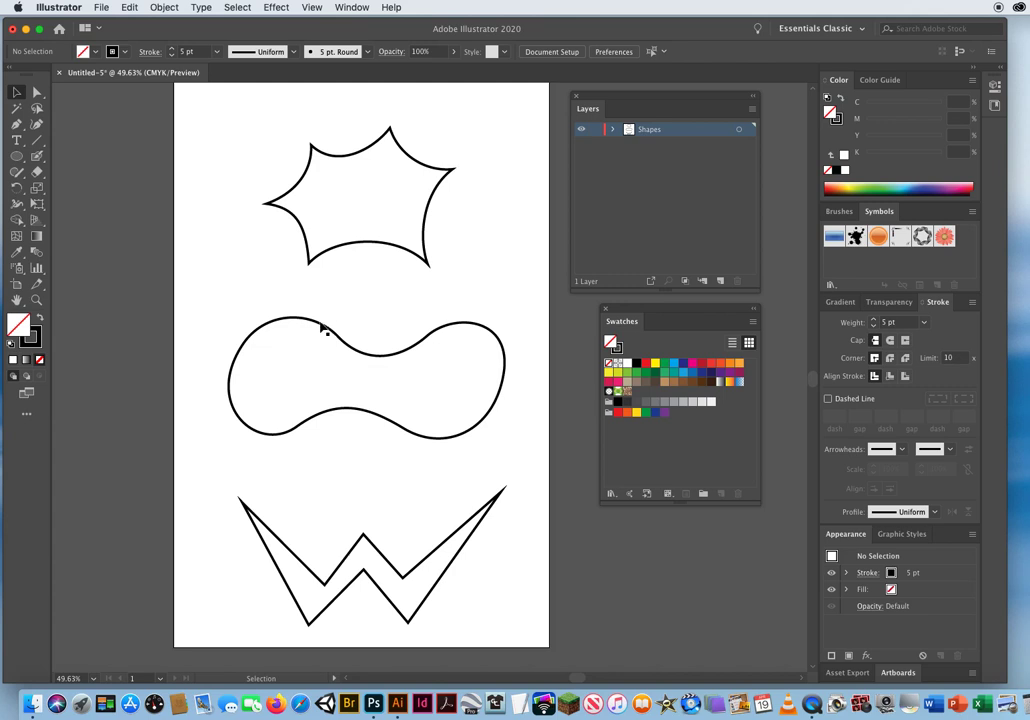
Step: Select the starburst with a marquee drag
{"action": "left_click", "coordinate": [348, 351]}
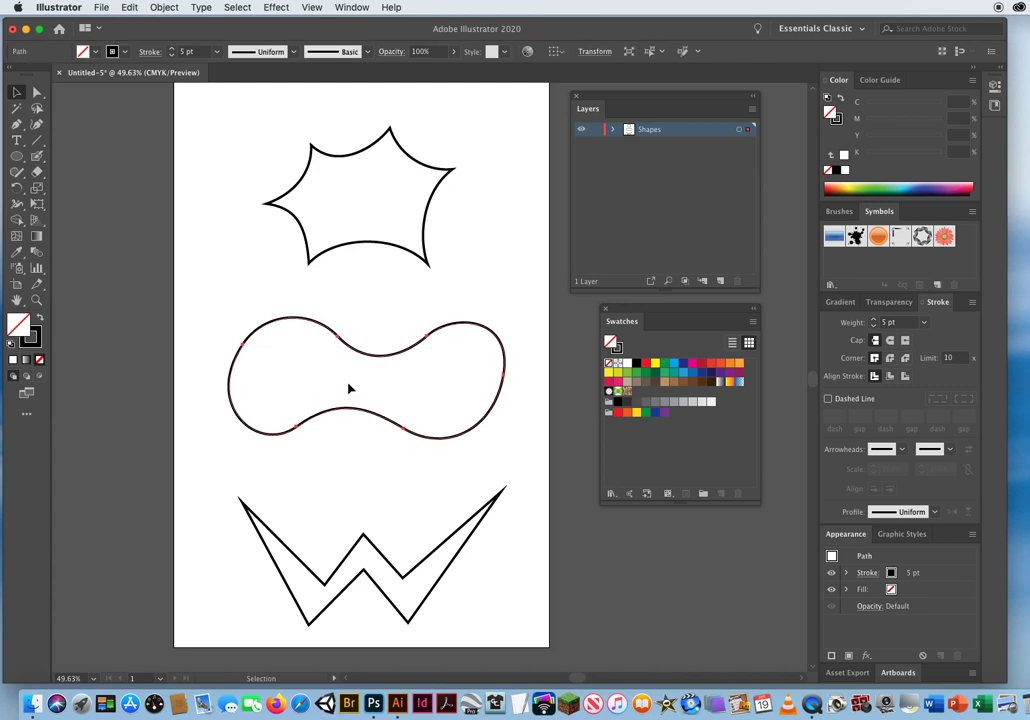
{"action": "left_click", "coordinate": [263, 226]}
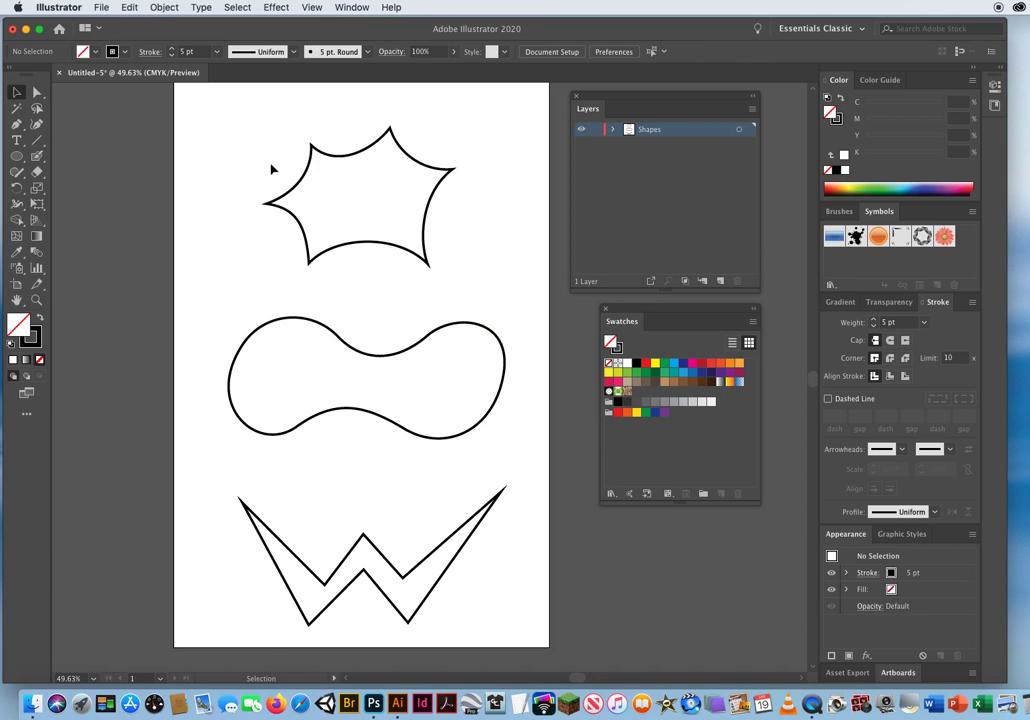
{"action": "left_click_drag", "start_coordinate": [230, 132], "coordinate": [315, 168]}
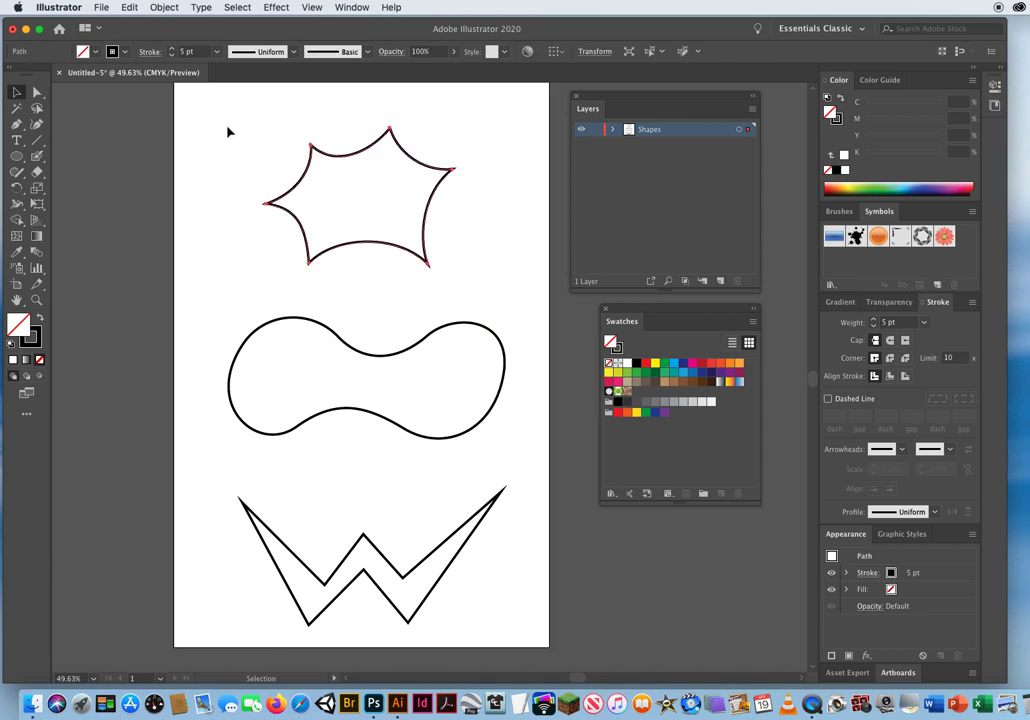
{"action": "left_click_drag", "start_coordinate": [228, 128], "coordinate": [374, 187]}
Step: Try several fill swatches on the starburst, then settle on pure red (C 0, M 100, Y 100, K 0)
{"action": "left_click", "coordinate": [645, 363]}
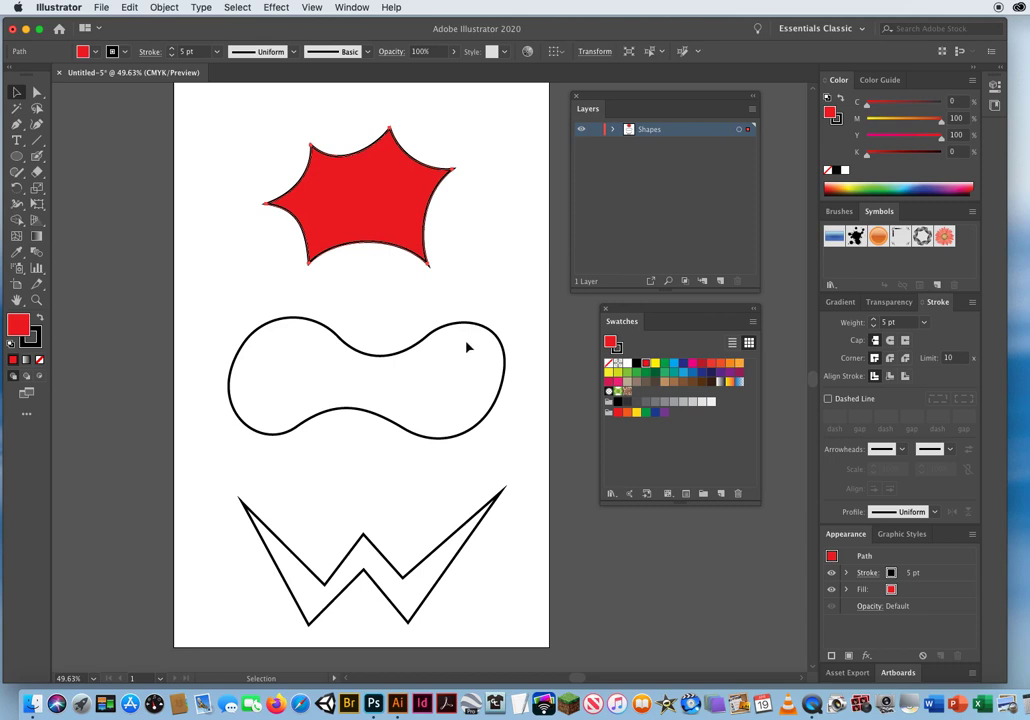
{"action": "left_click", "coordinate": [738, 363]}
{"action": "left_click", "coordinate": [627, 372]}
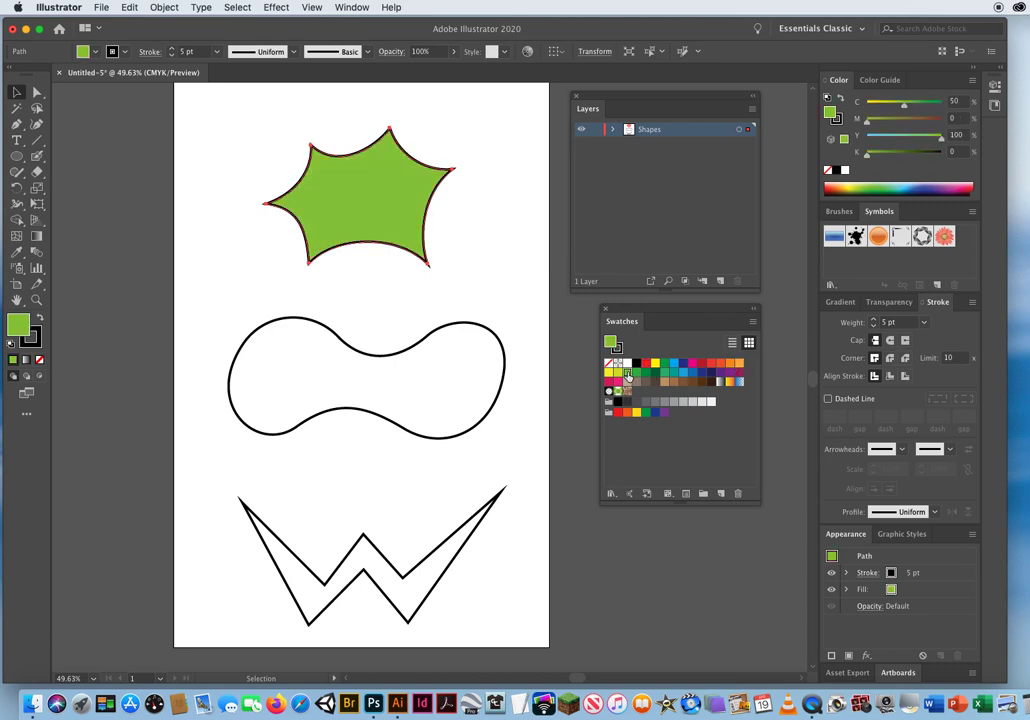
{"action": "left_click", "coordinate": [683, 372]}
{"action": "left_click", "coordinate": [665, 383]}
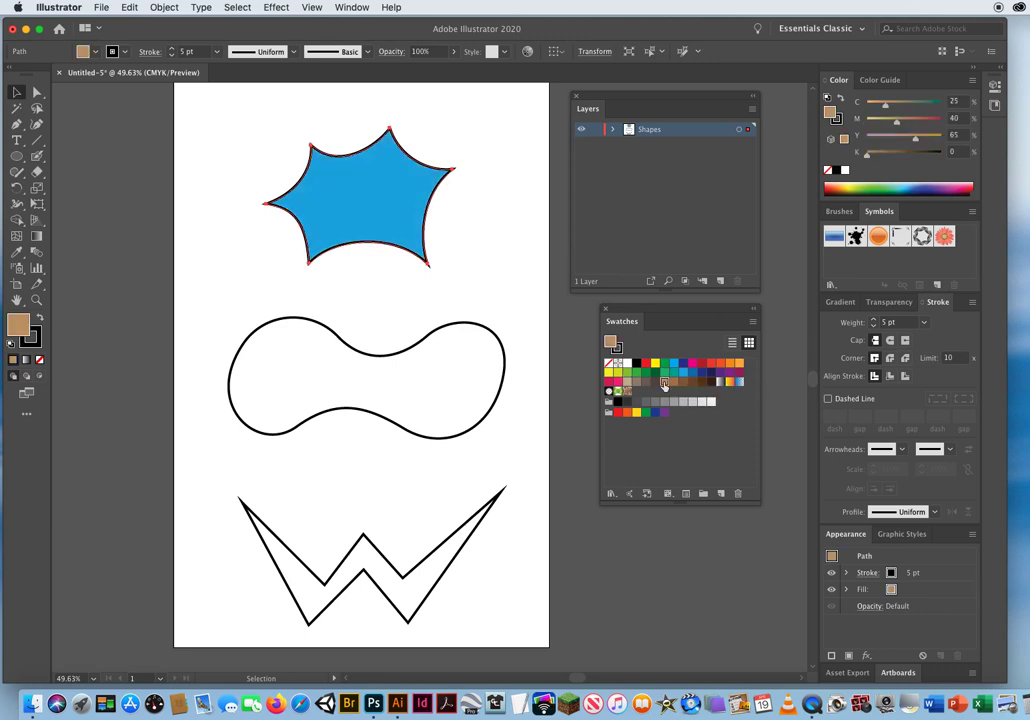
{"action": "left_click", "coordinate": [660, 364]}
{"action": "left_click", "coordinate": [646, 364]}
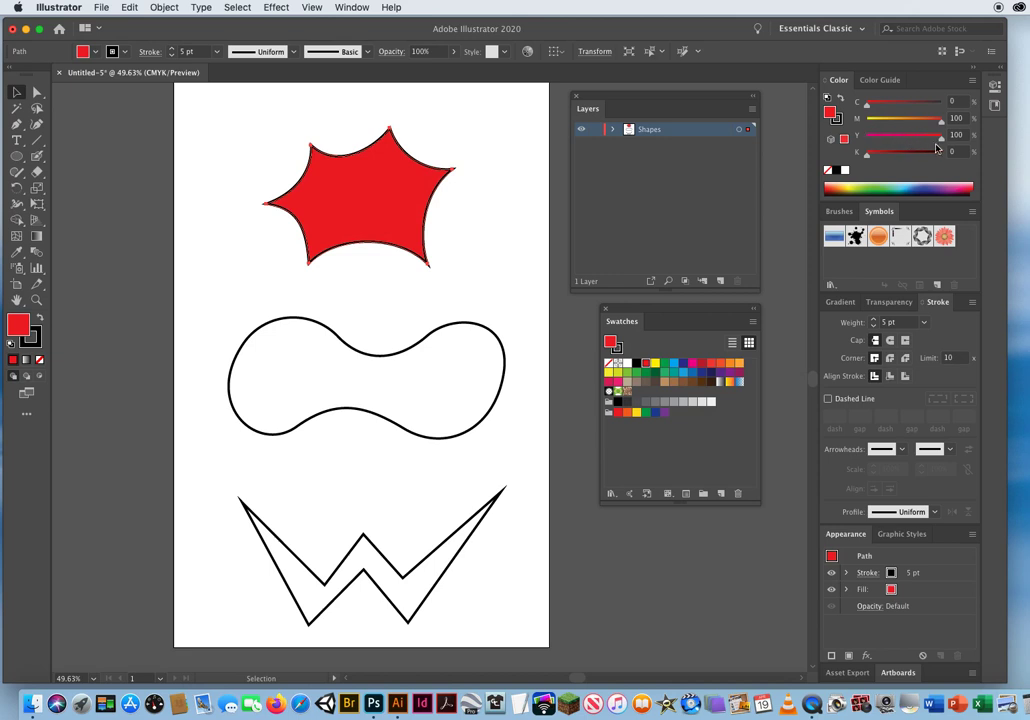
{"action": "left_click_drag", "start_coordinate": [940, 143], "coordinate": [897, 111]}
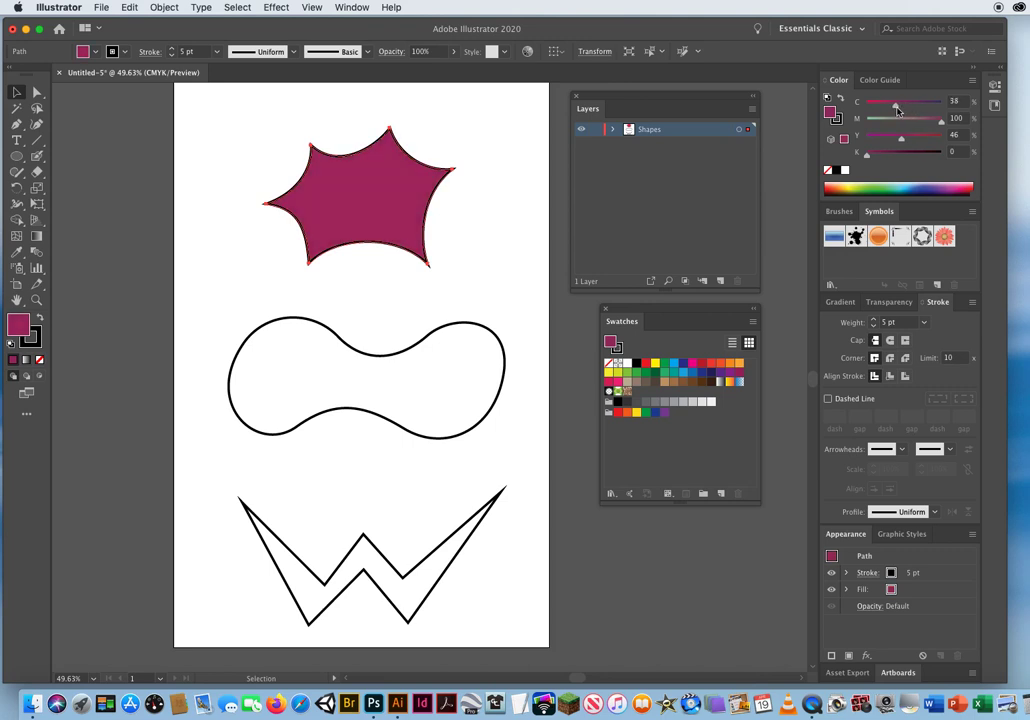
{"action": "key", "text": "super+z"}
{"action": "key", "text": "super+z"}
{"action": "key", "text": "super+z"}
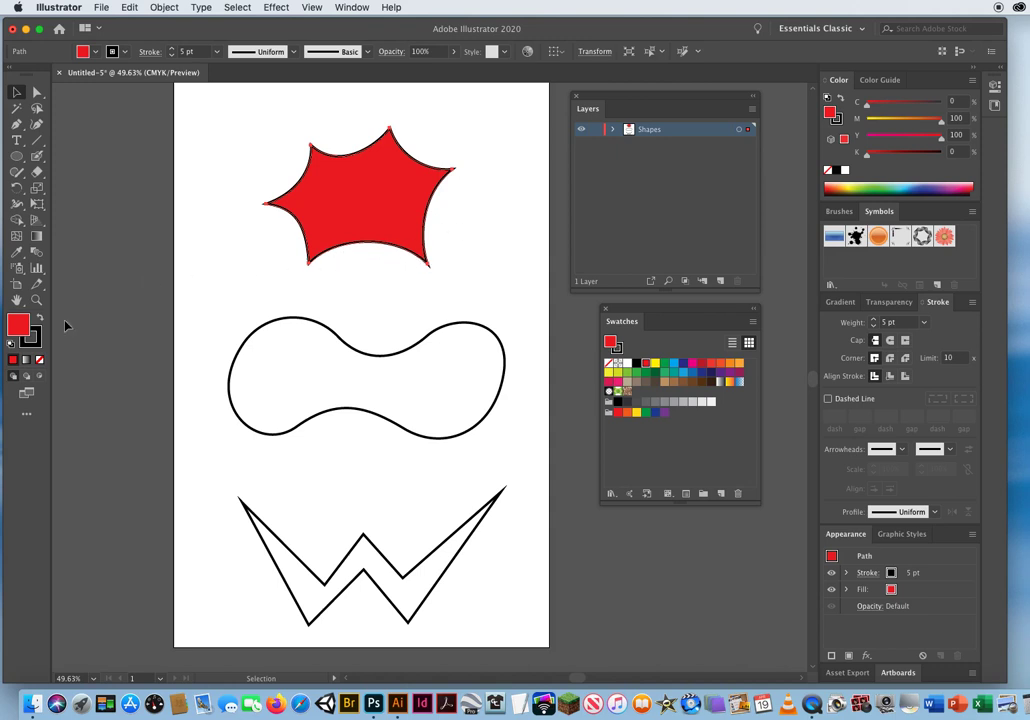
Step: Give the starburst a blue outline and raise its stroke weight to 18 pt
{"action": "left_click", "coordinate": [35, 341]}
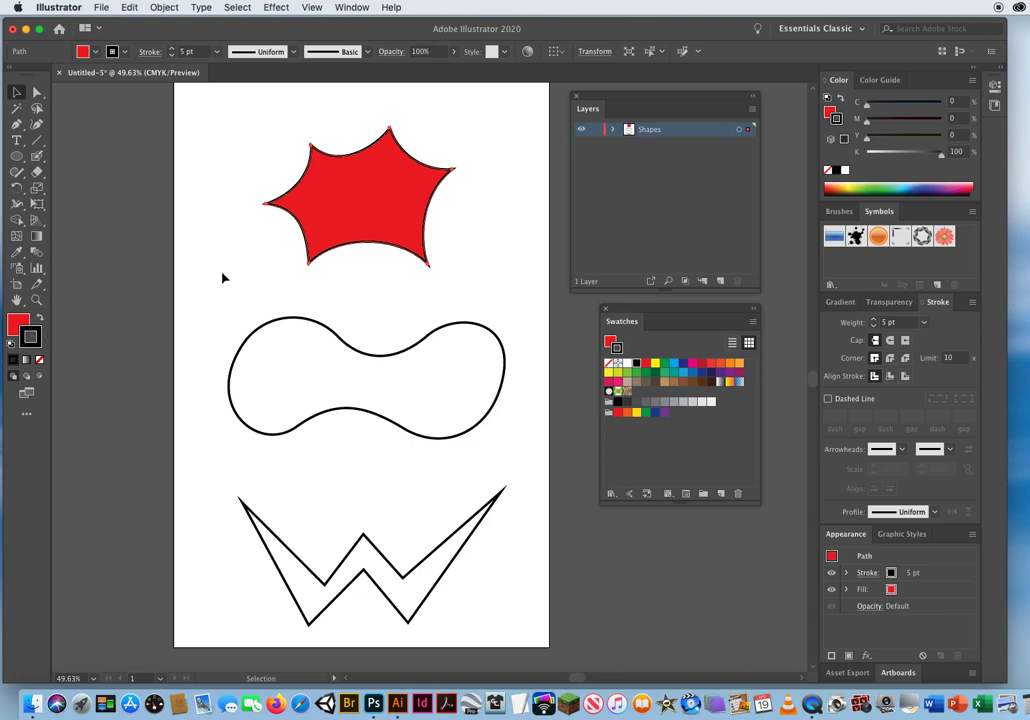
{"action": "left_click", "coordinate": [691, 373]}
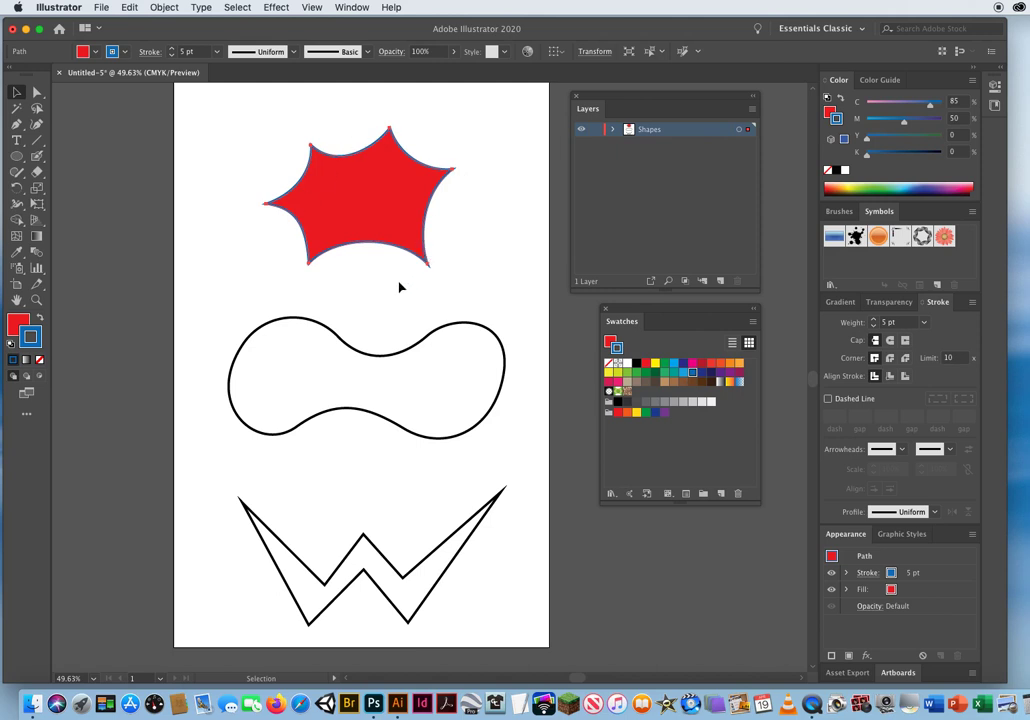
{"action": "left_click", "coordinate": [909, 322]}
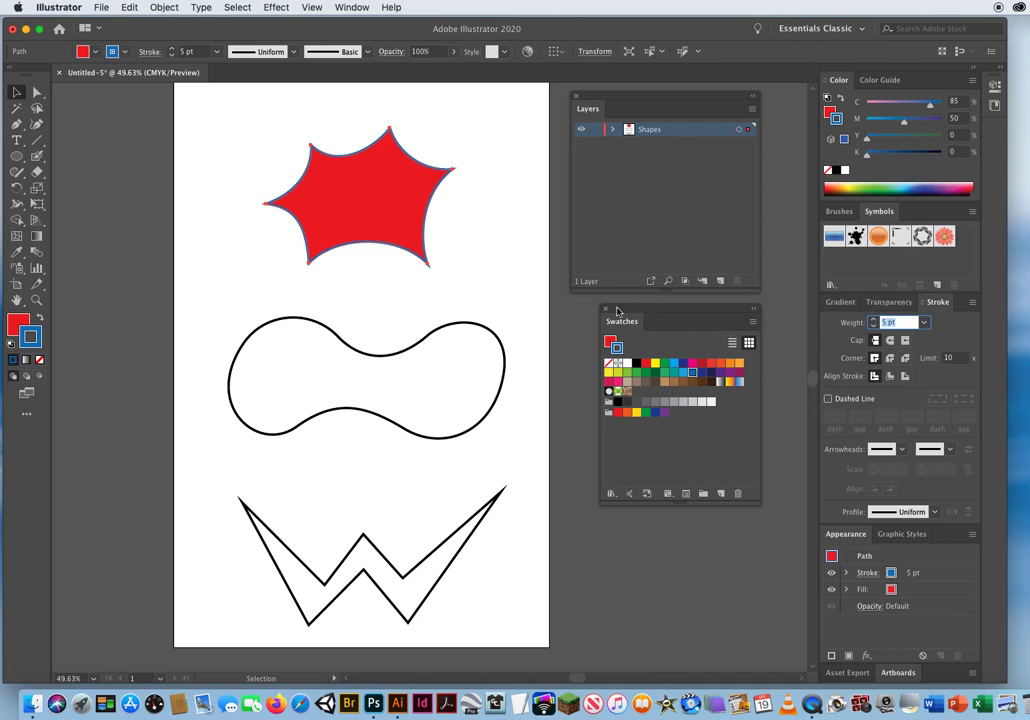
{"action": "left_click", "coordinate": [199, 53]}
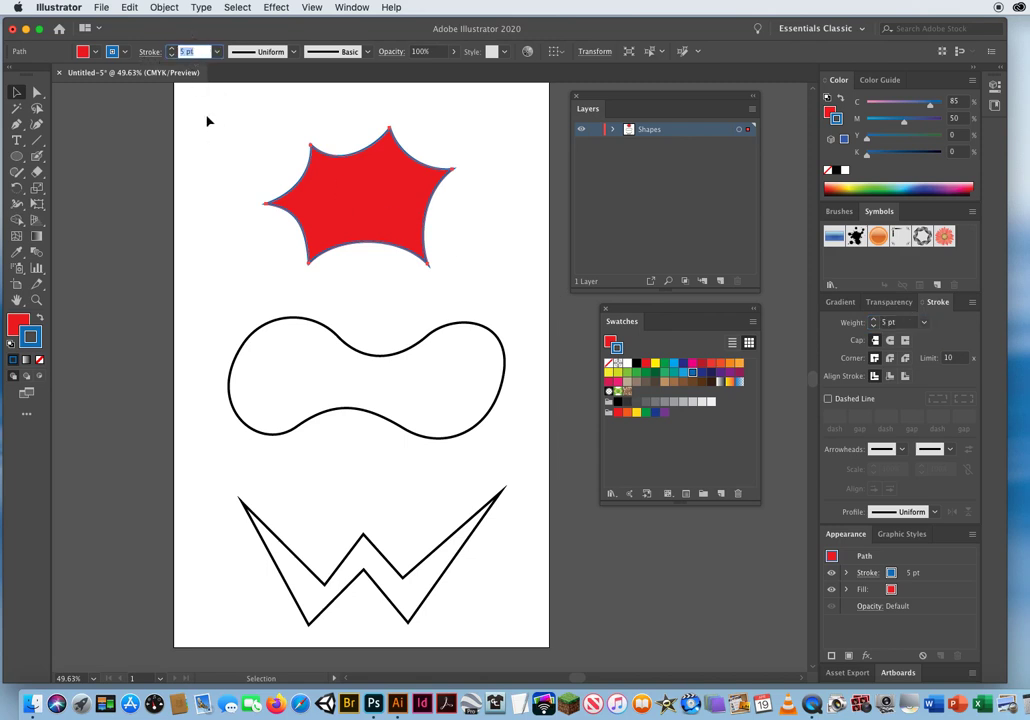
{"action": "left_click", "coordinate": [172, 49]}
{"action": "left_click", "coordinate": [172, 49]}
{"action": "left_click", "coordinate": [172, 49]}
{"action": "left_click", "coordinate": [172, 49]}
{"action": "left_click", "coordinate": [172, 49]}
{"action": "left_click", "coordinate": [172, 49]}
{"action": "left_click", "coordinate": [172, 49]}
{"action": "left_click", "coordinate": [172, 49]}
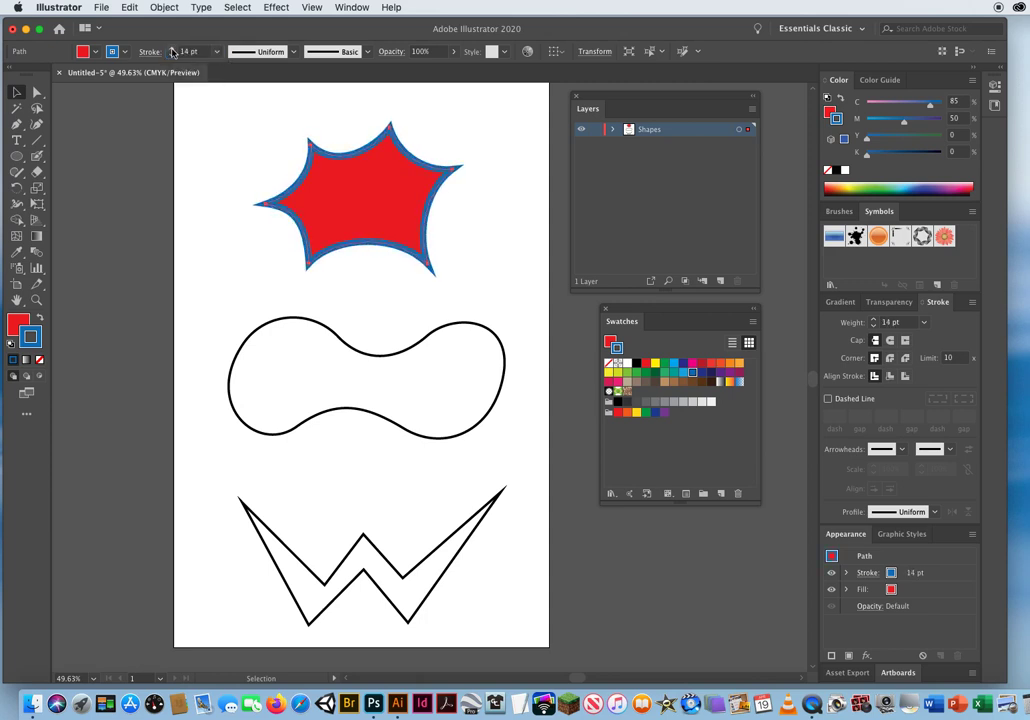
{"action": "left_click", "coordinate": [172, 49]}
{"action": "left_click", "coordinate": [172, 49]}
{"action": "left_click", "coordinate": [172, 49]}
{"action": "left_click", "coordinate": [172, 49]}
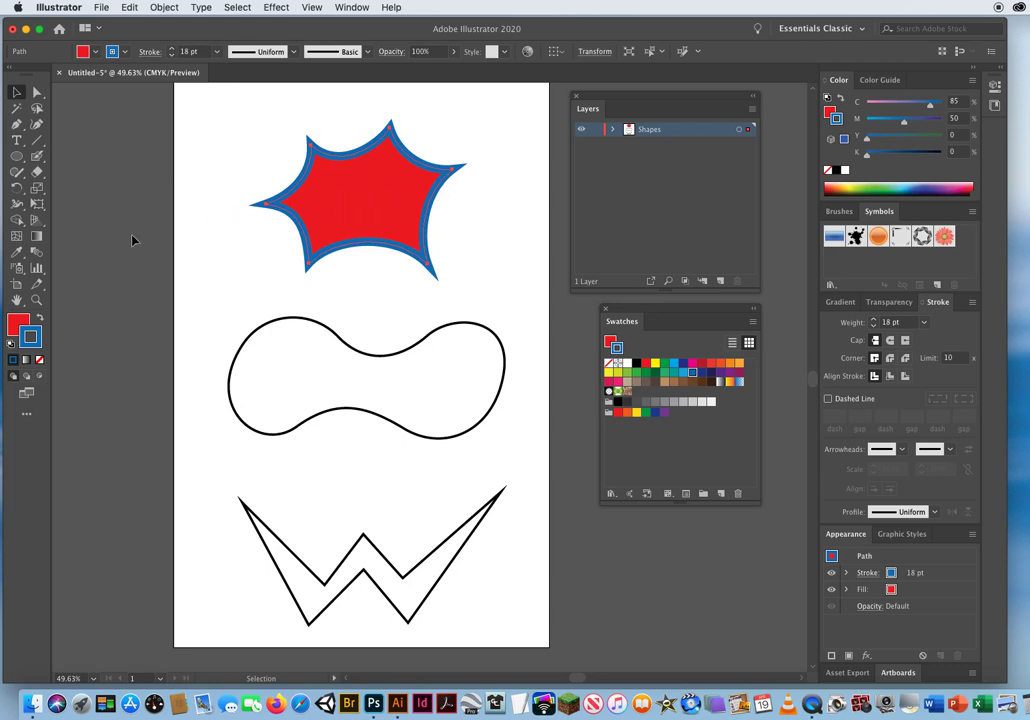
{"action": "left_click", "coordinate": [17, 322]}
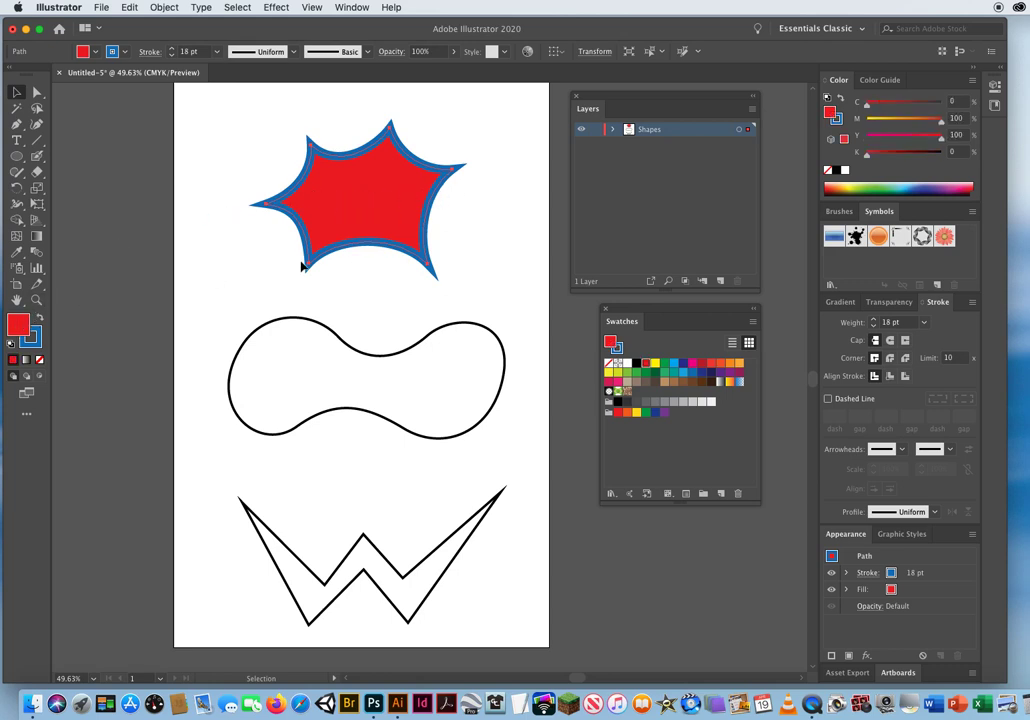
Step: Try a green fill on the starburst with black, then red, outlines
{"action": "left_click", "coordinate": [665, 363]}
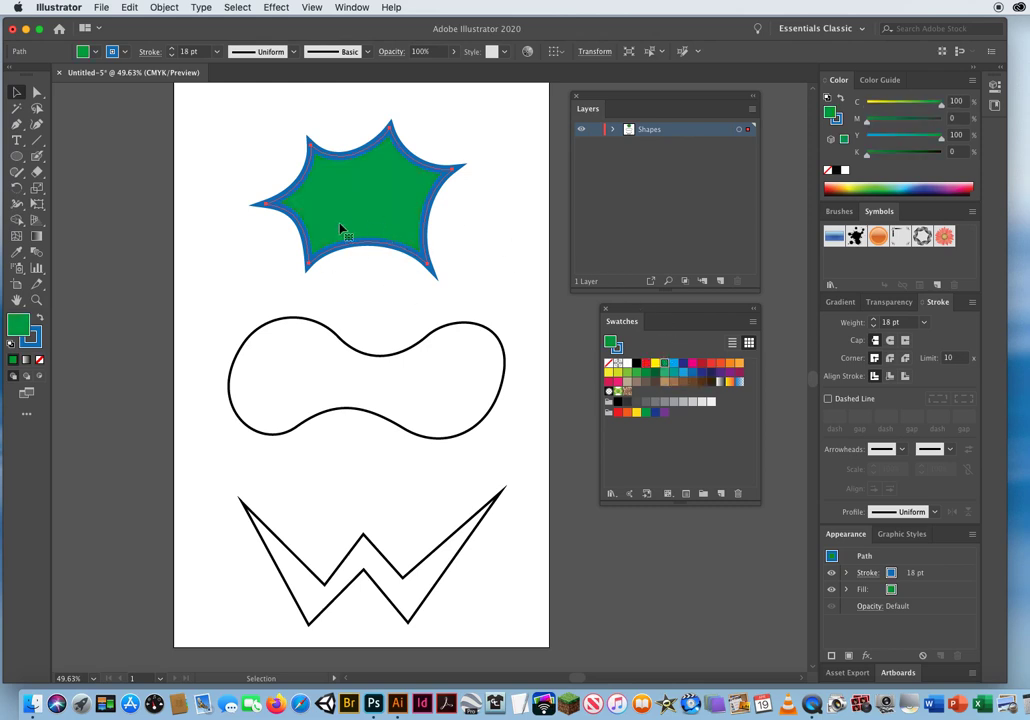
{"action": "left_click", "coordinate": [36, 342]}
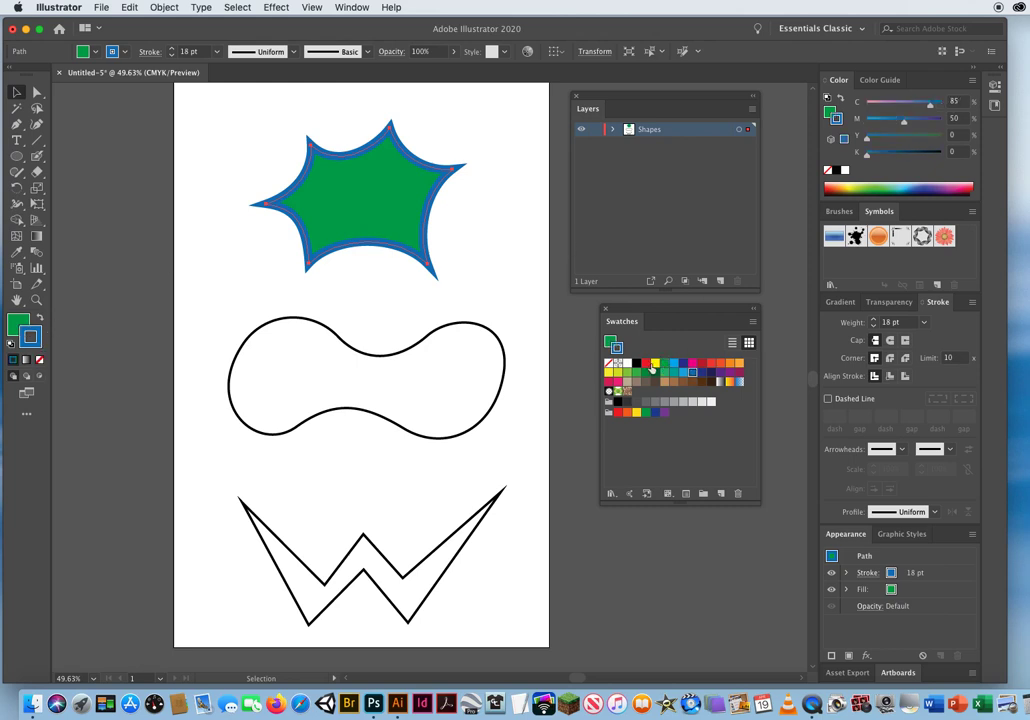
{"action": "left_click", "coordinate": [635, 364]}
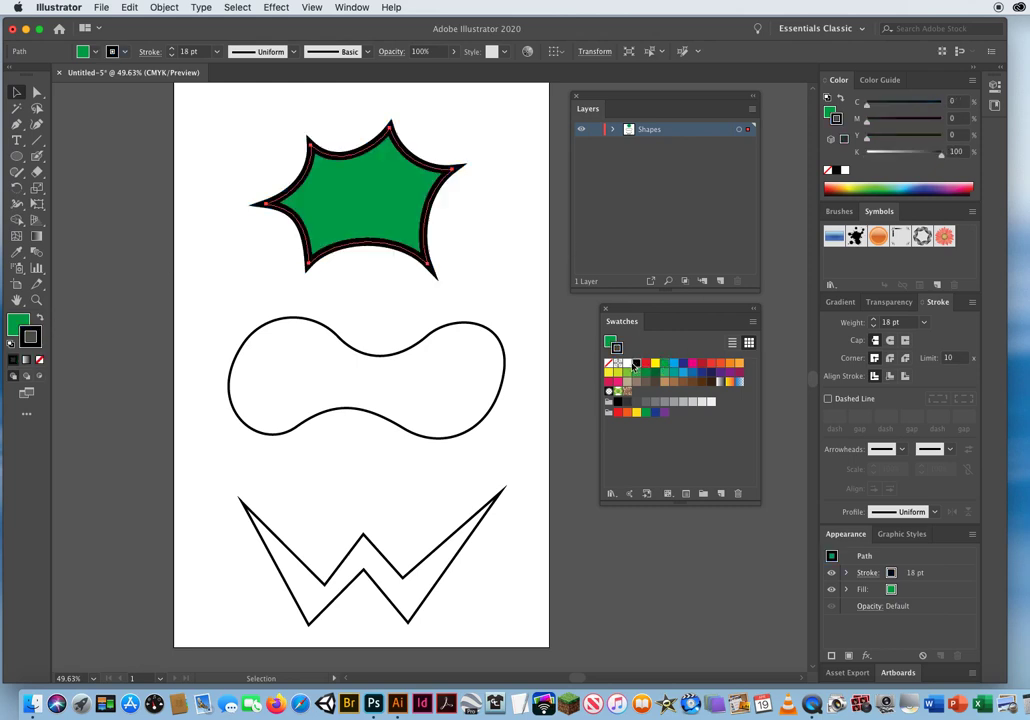
{"action": "left_click", "coordinate": [243, 158]}
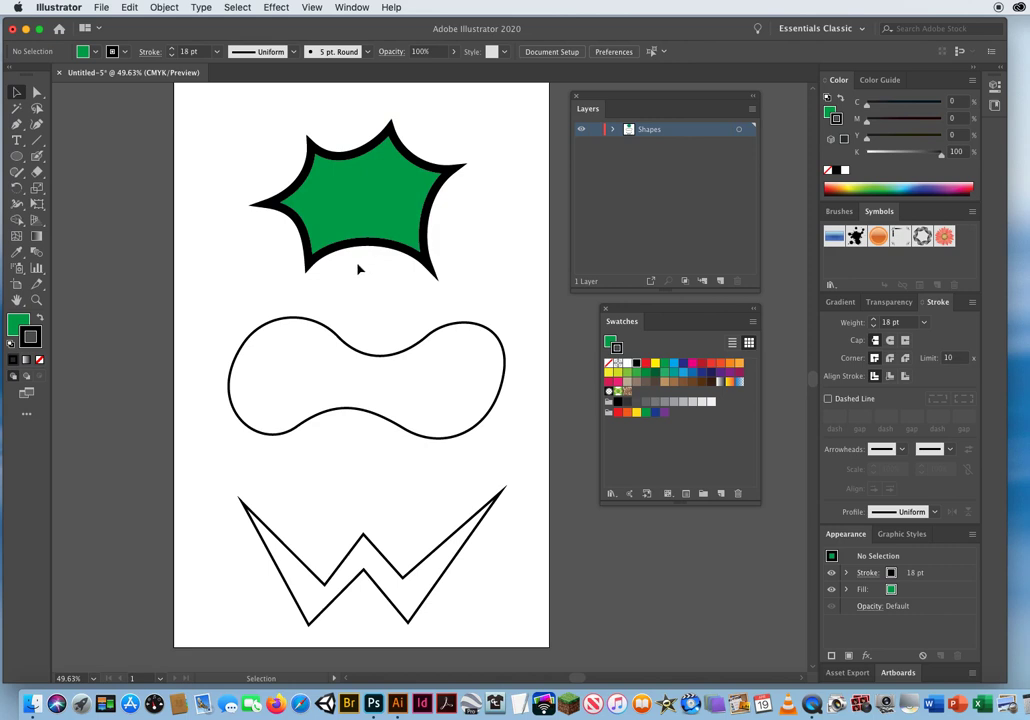
{"action": "left_click", "coordinate": [644, 362]}
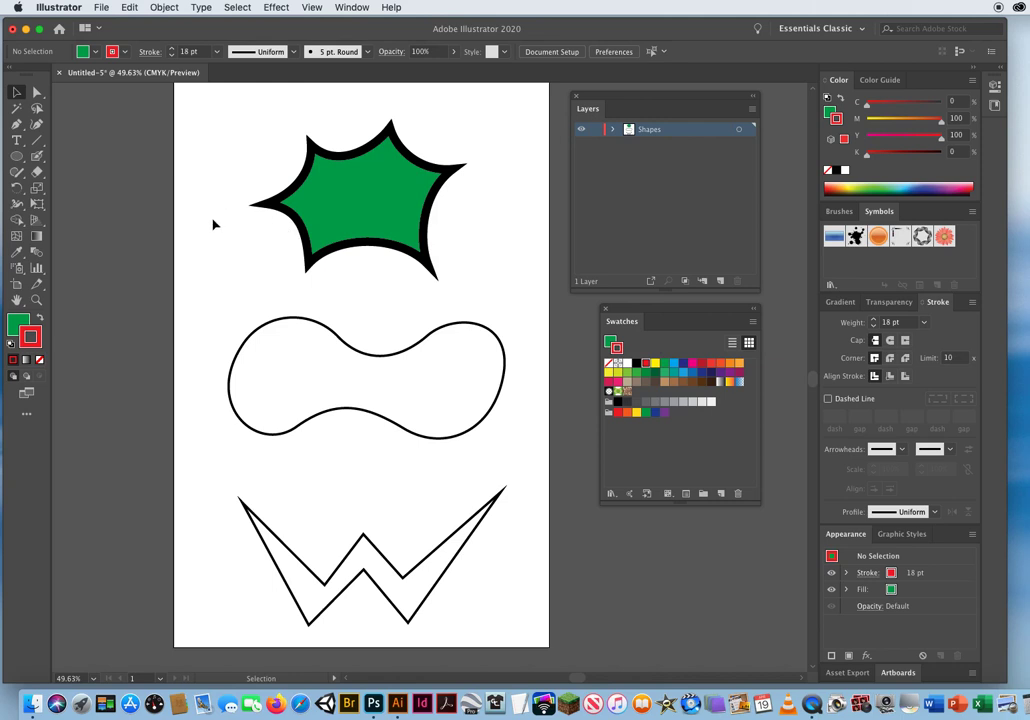
{"action": "left_click", "coordinate": [364, 201]}
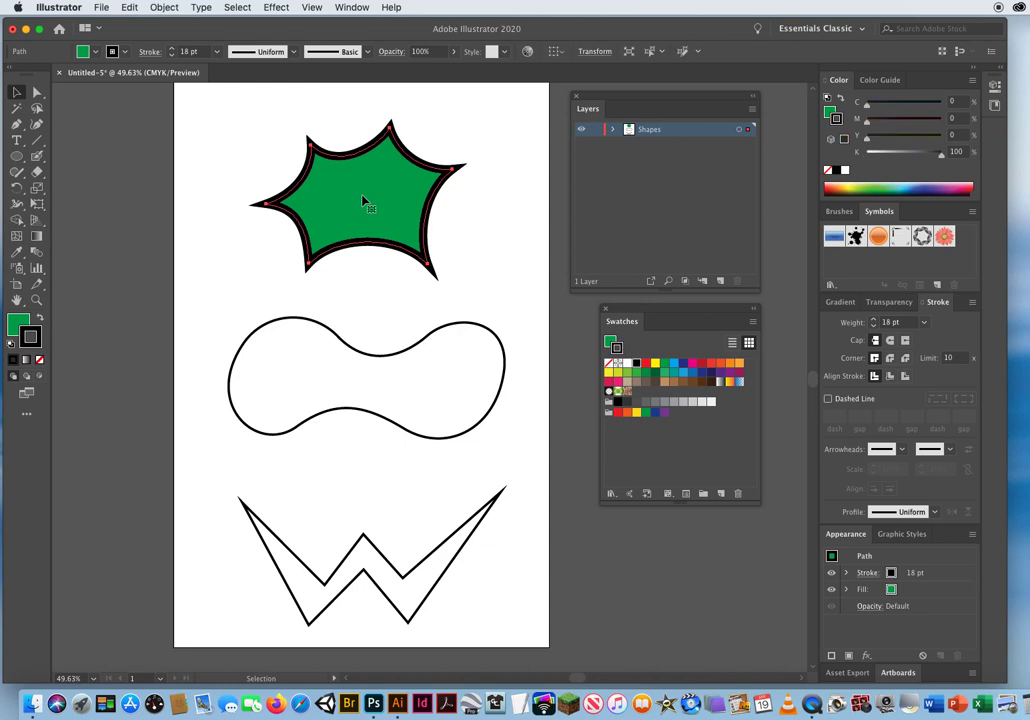
{"action": "left_click", "coordinate": [645, 363]}
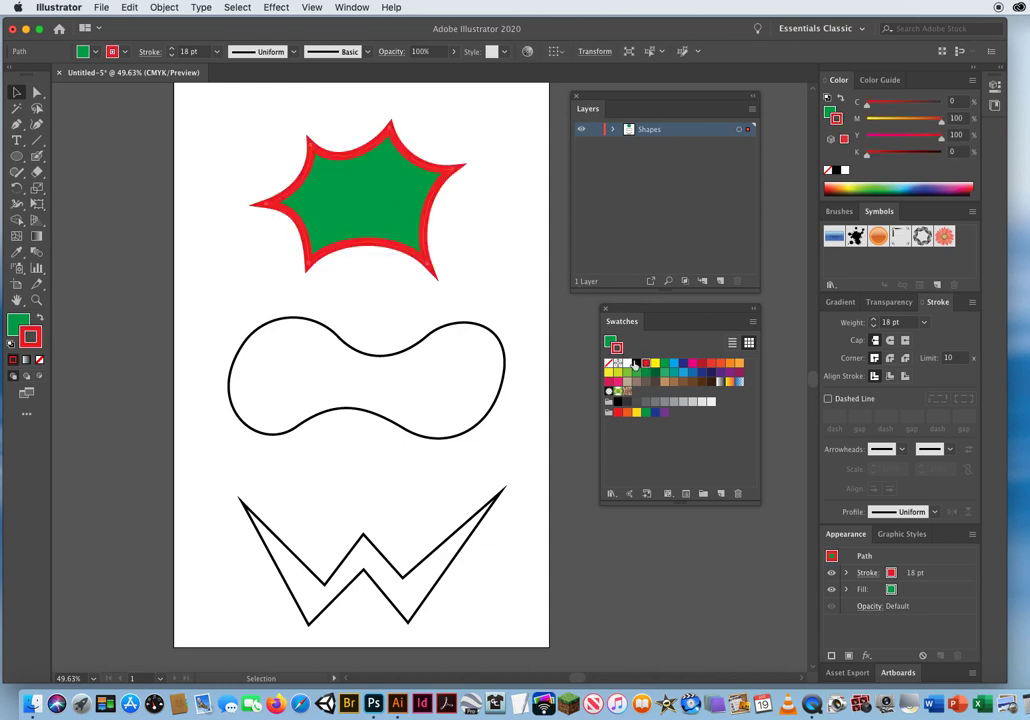
Step: Set the starburst's fill to orange and its outline to black, then deselect it
{"action": "left_click", "coordinate": [16, 327]}
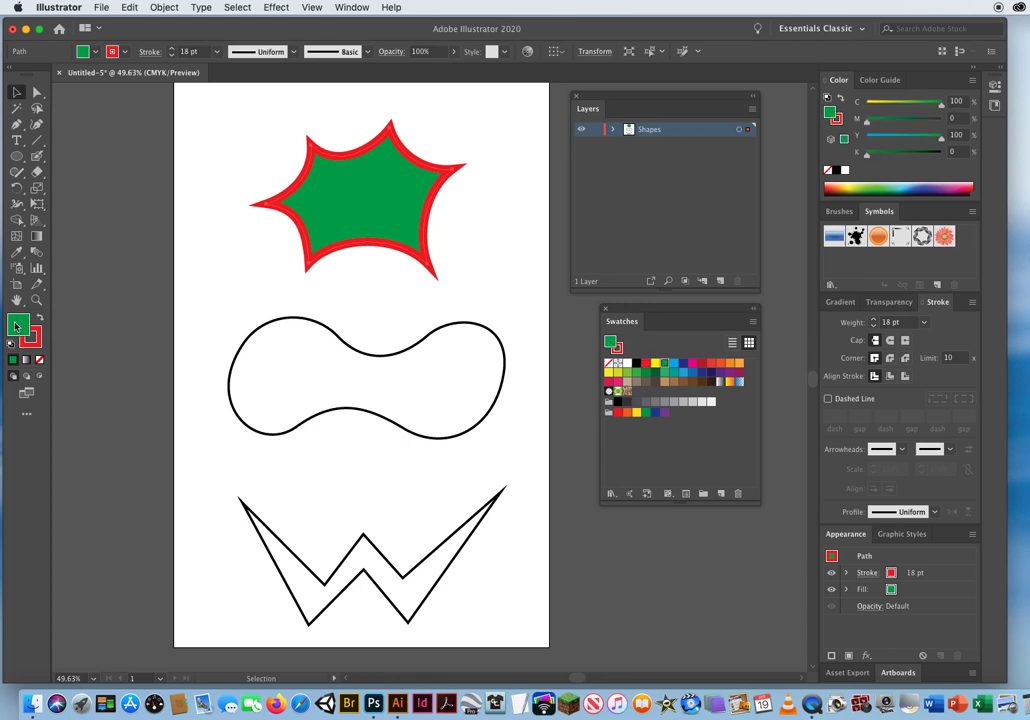
{"action": "left_click", "coordinate": [739, 363]}
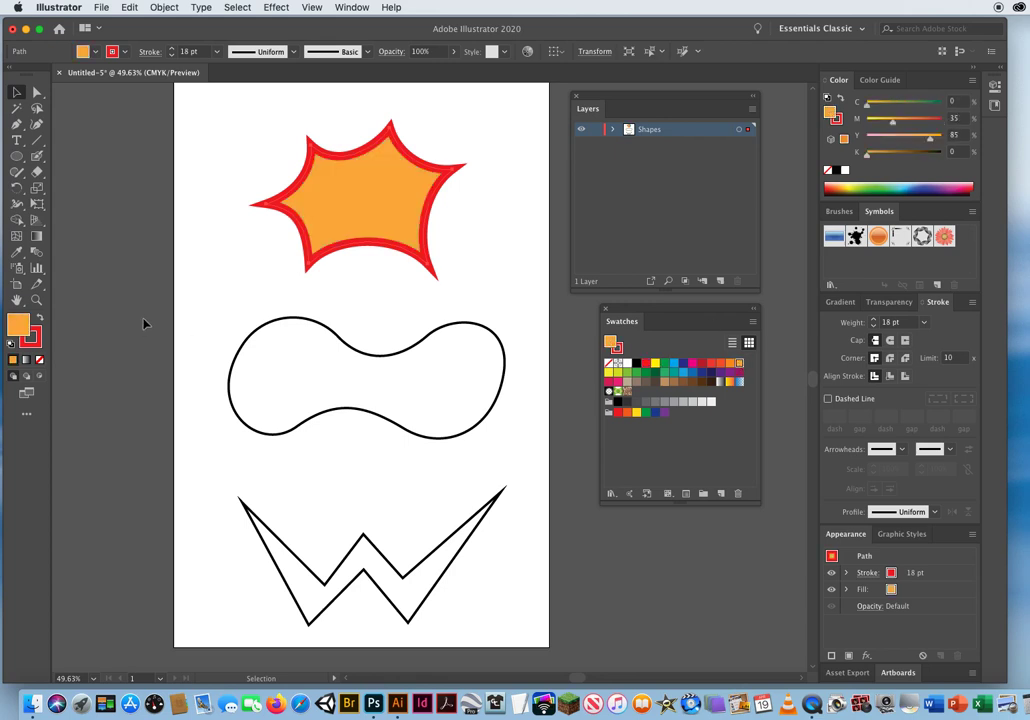
{"action": "left_click", "coordinate": [240, 272]}
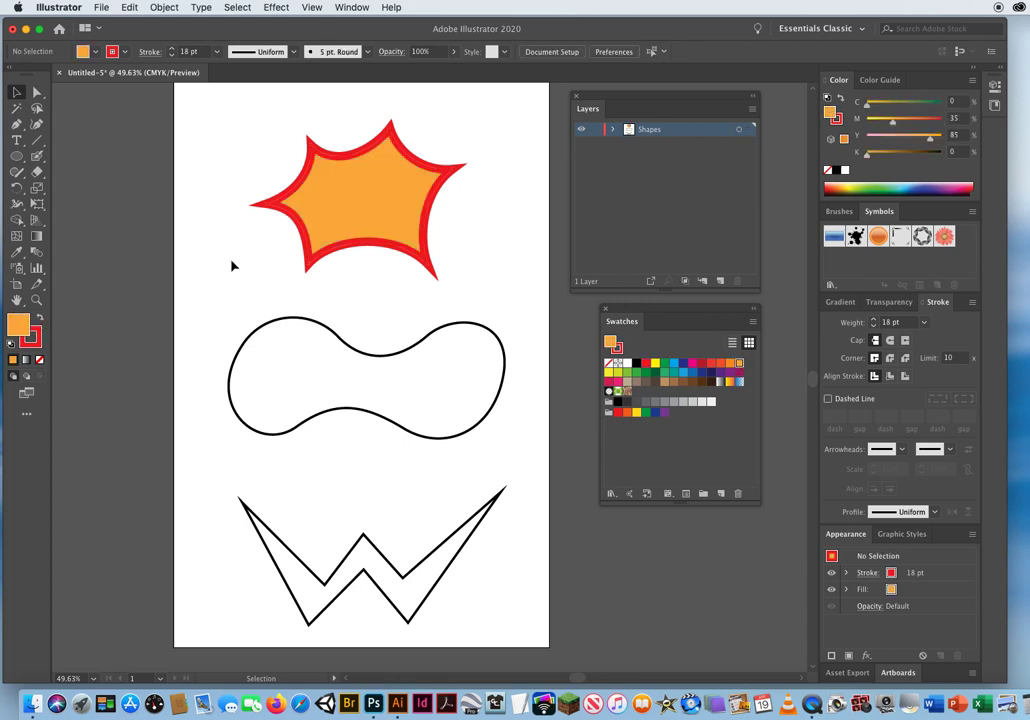
{"action": "left_click", "coordinate": [347, 198]}
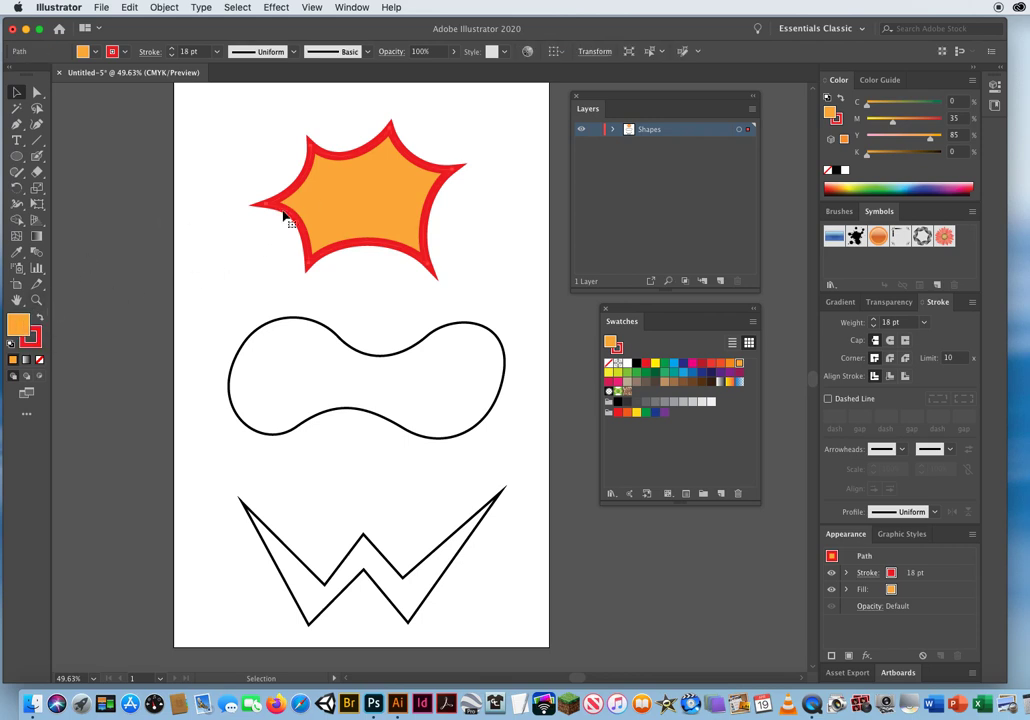
{"action": "left_click", "coordinate": [33, 338]}
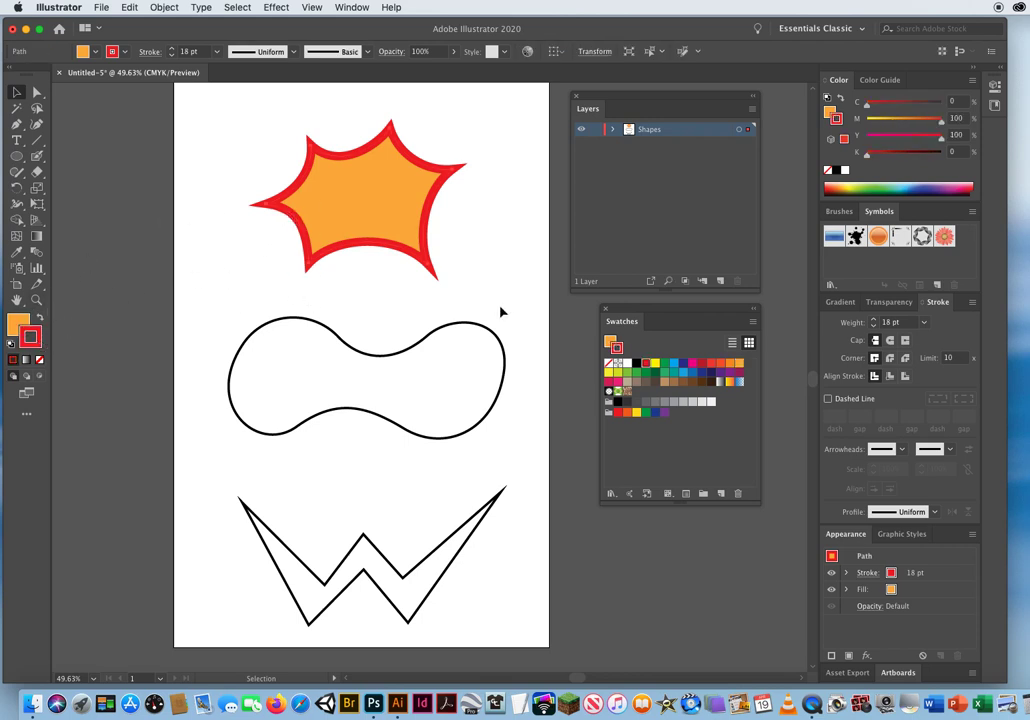
{"action": "left_click", "coordinate": [634, 364]}
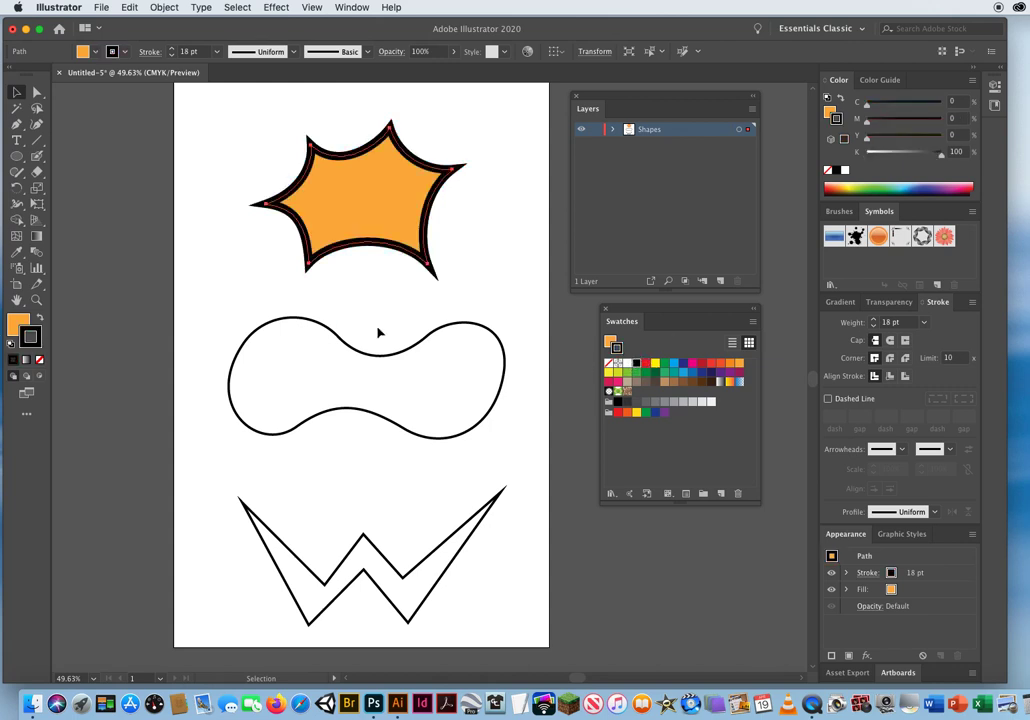
{"action": "left_click", "coordinate": [214, 294]}
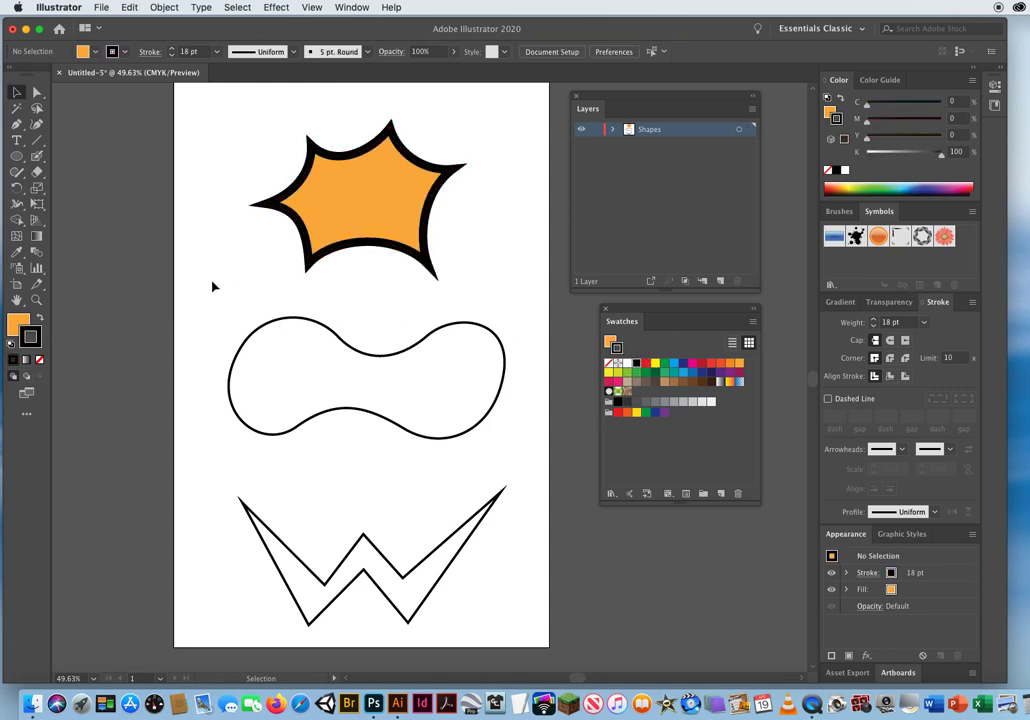
Step: Select the blob and fill it with the yellow-to-red gradient swatch after trying other gradients
{"action": "left_click", "coordinate": [300, 321]}
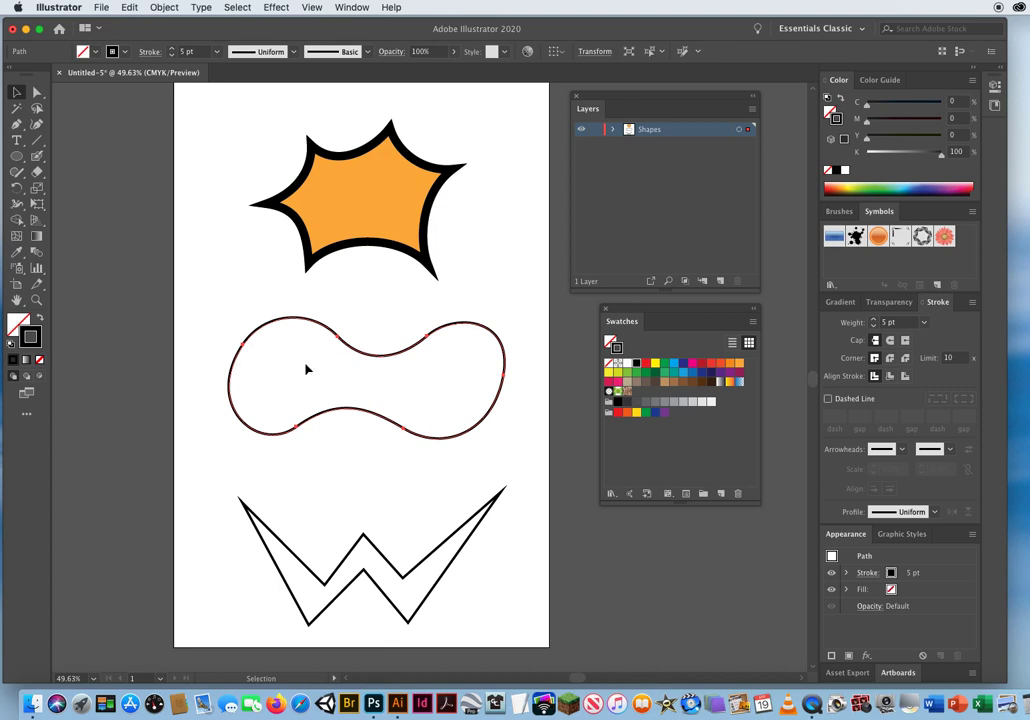
{"action": "left_click", "coordinate": [14, 325]}
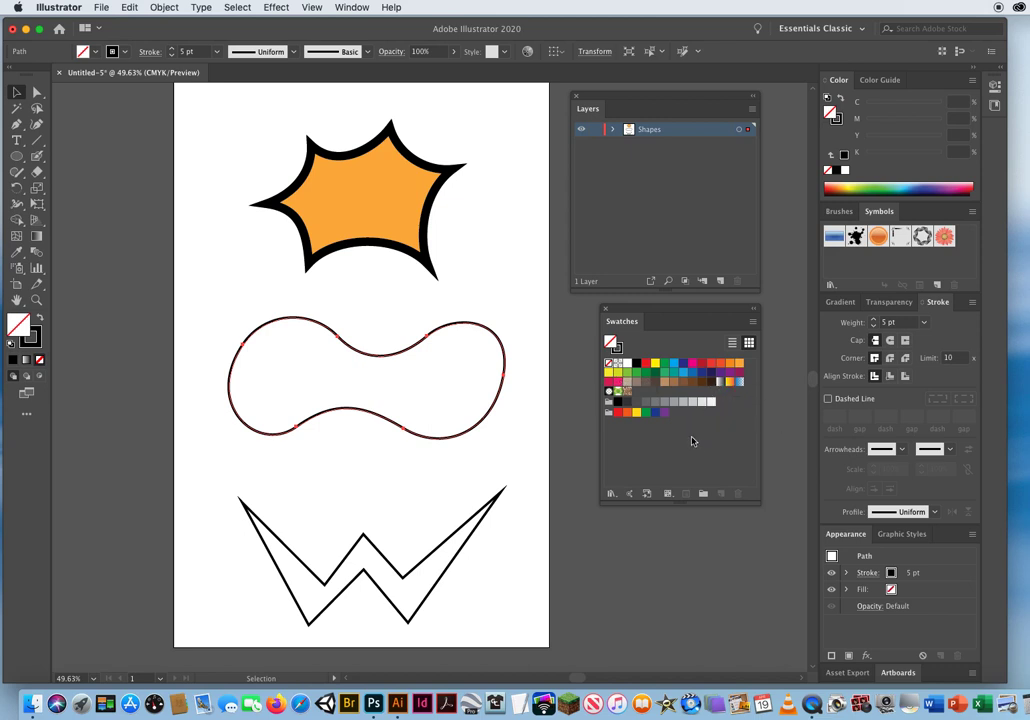
{"action": "left_click", "coordinate": [719, 383]}
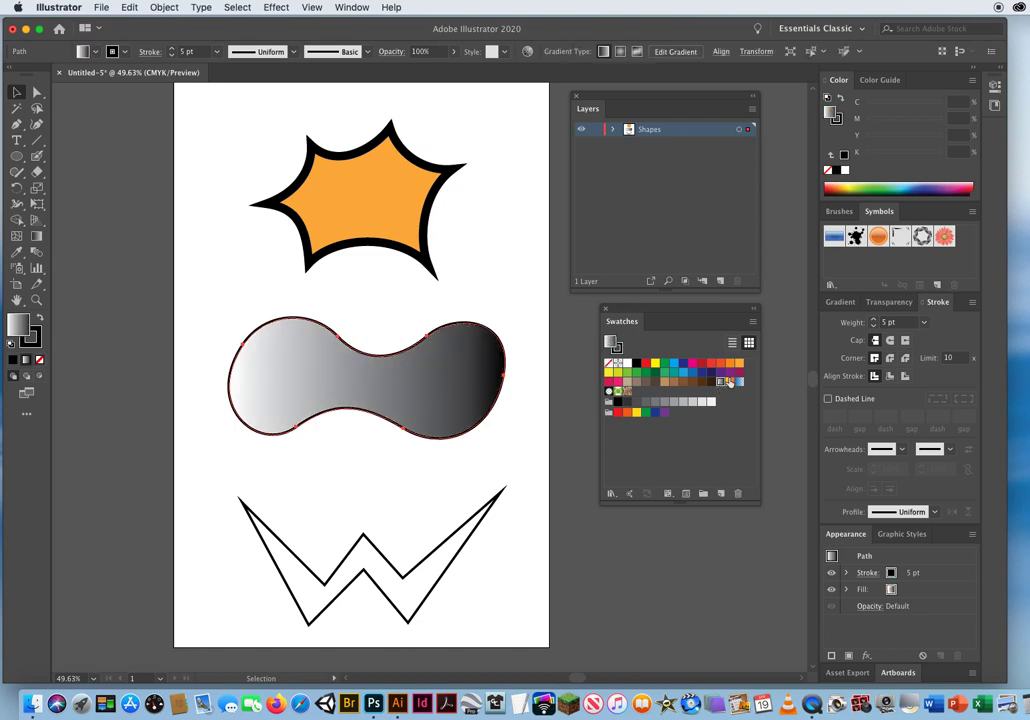
{"action": "left_click", "coordinate": [729, 384]}
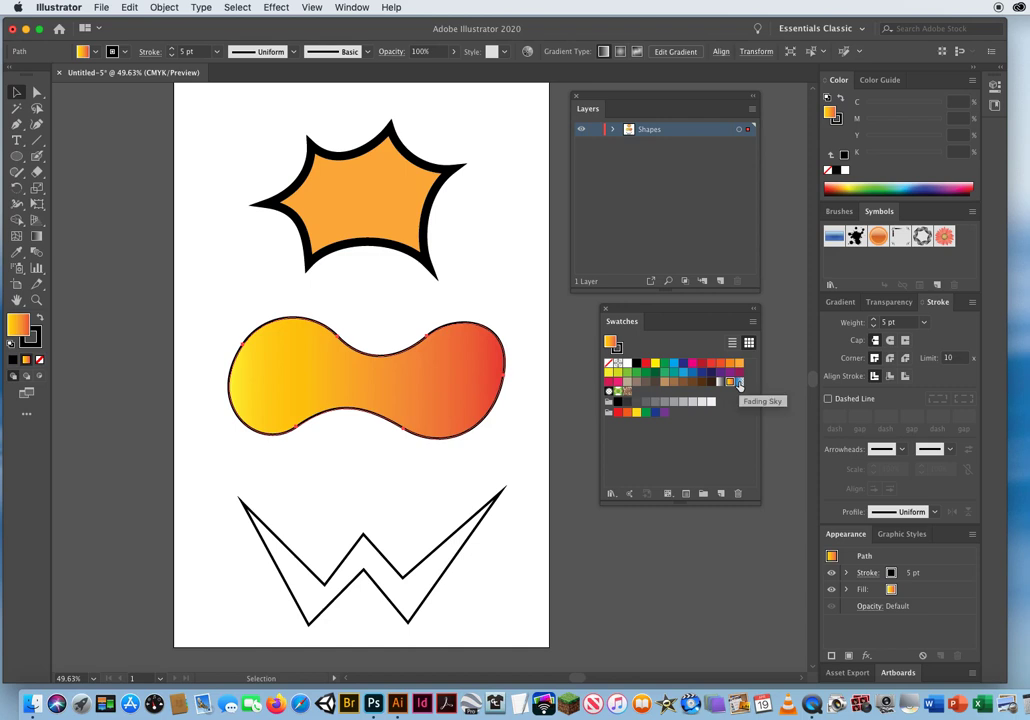
{"action": "left_click", "coordinate": [739, 384]}
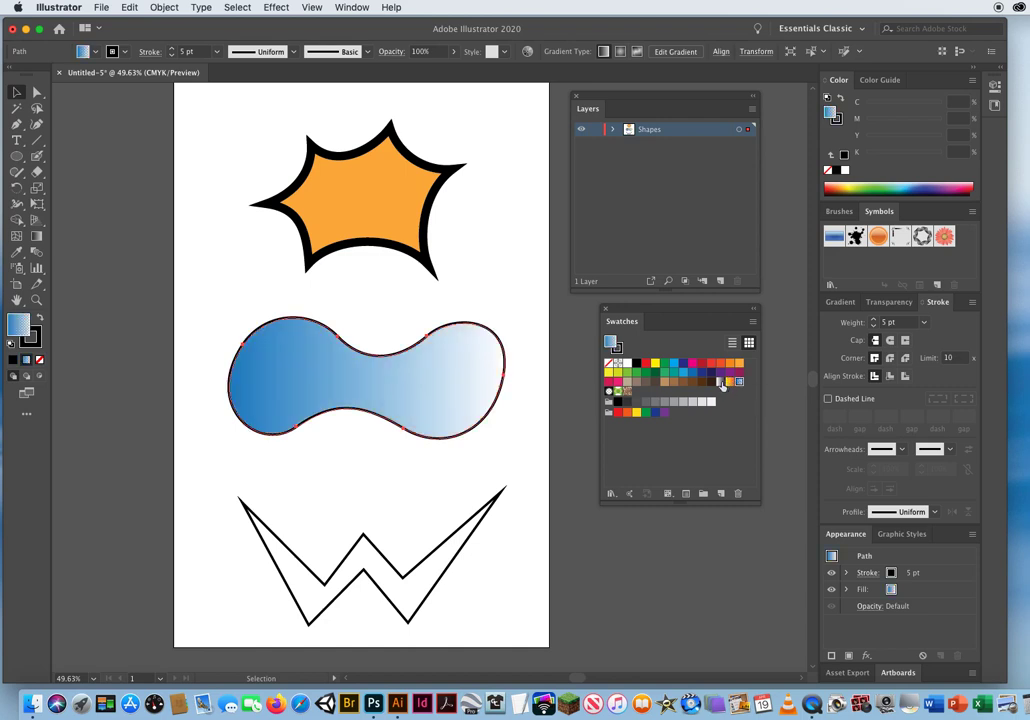
{"action": "left_click", "coordinate": [729, 383]}
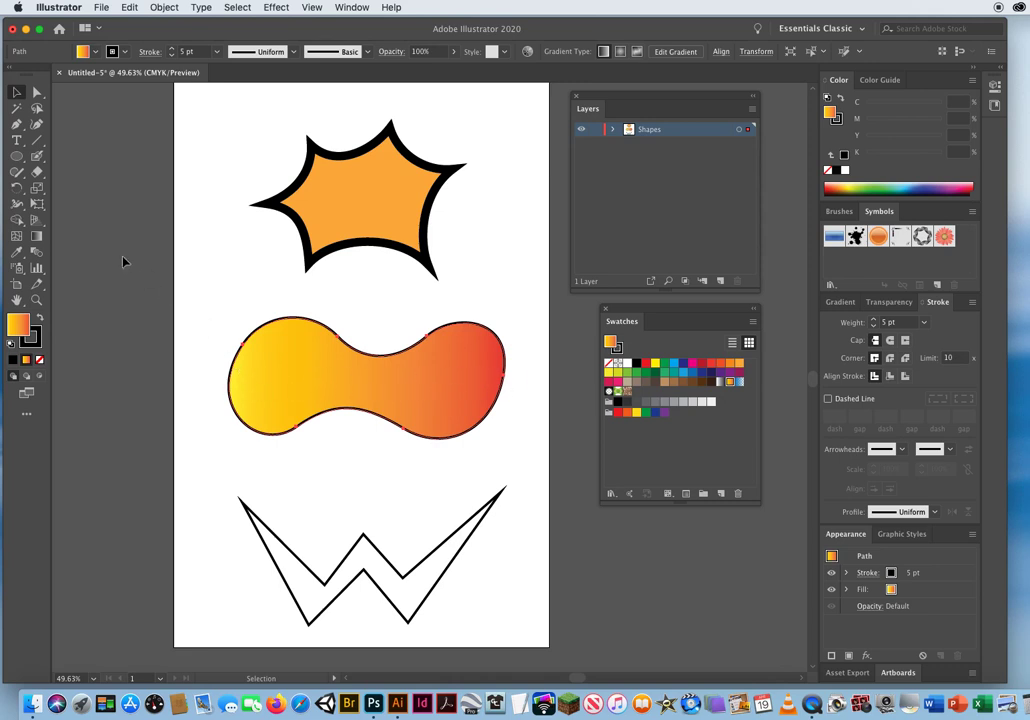
Step: With the Gradient tool, try vertical and diagonal directions, ending with yellow left to red right
{"action": "left_click", "coordinate": [37, 237]}
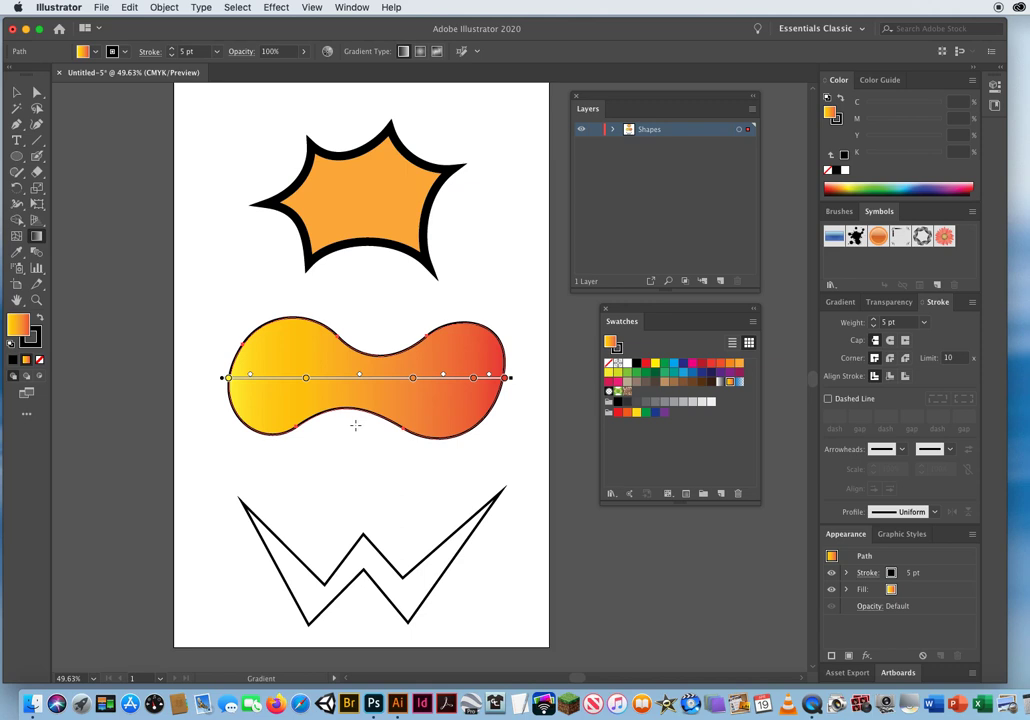
{"action": "left_click_drag", "start_coordinate": [356, 428], "coordinate": [356, 311]}
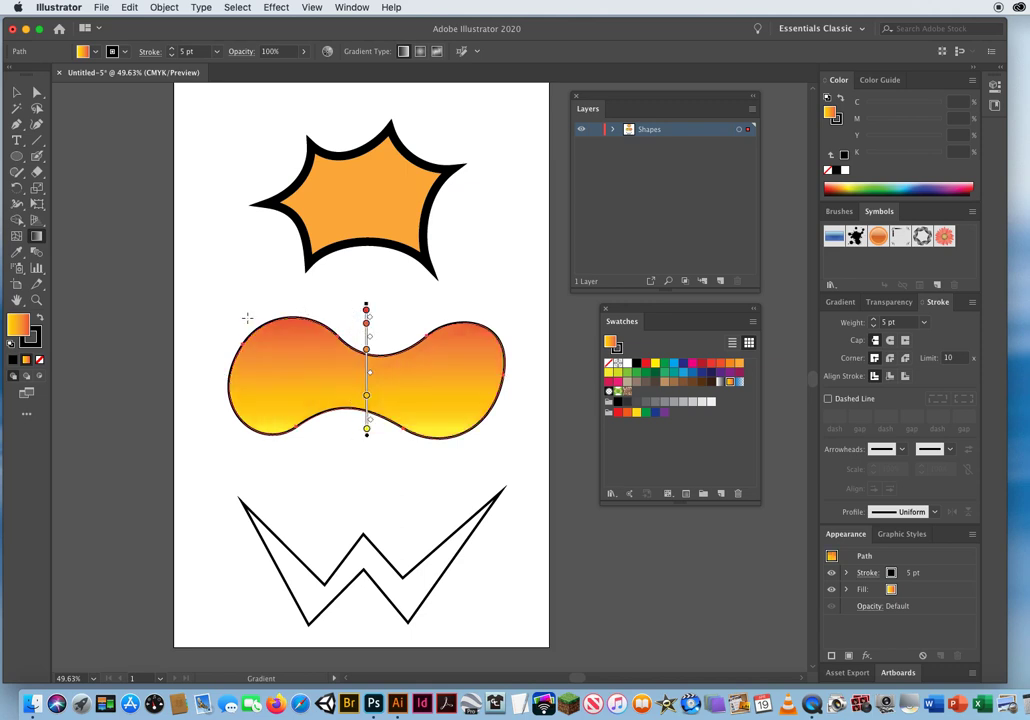
{"action": "left_click_drag", "start_coordinate": [231, 316], "coordinate": [514, 443]}
{"action": "mouse_move", "coordinate": [357, 438]}
{"action": "left_mouse_down"}
{"action": "mouse_move", "coordinate": [368, 333]}
{"action": "mouse_move", "coordinate": [369, 450]}
{"action": "left_mouse_up"}
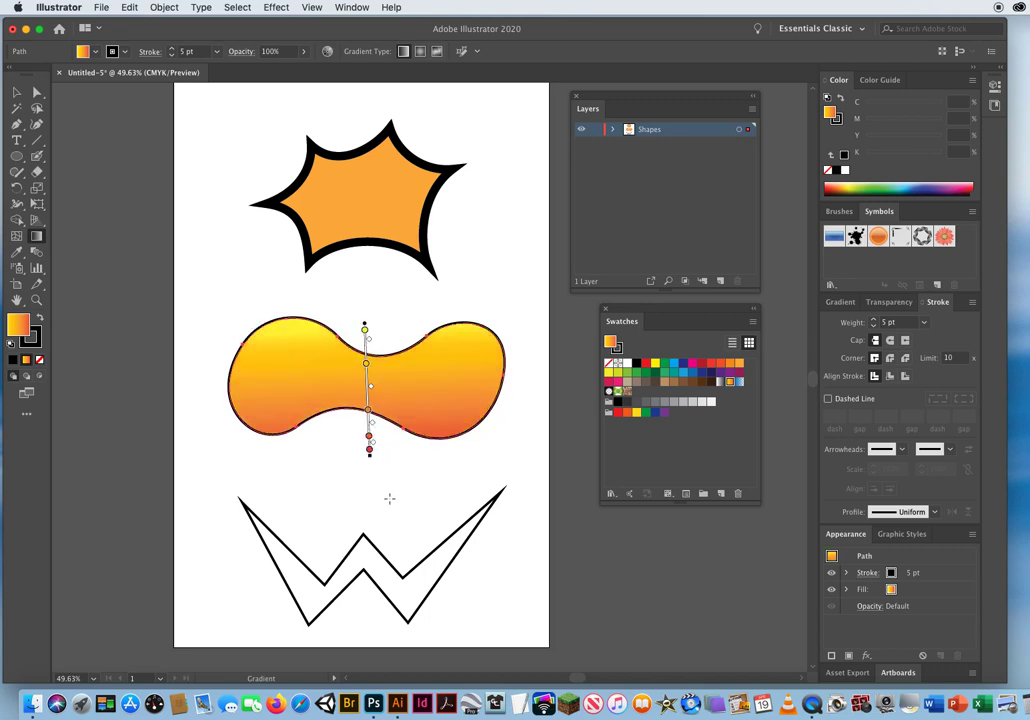
{"action": "left_click_drag", "start_coordinate": [231, 381], "coordinate": [505, 374]}
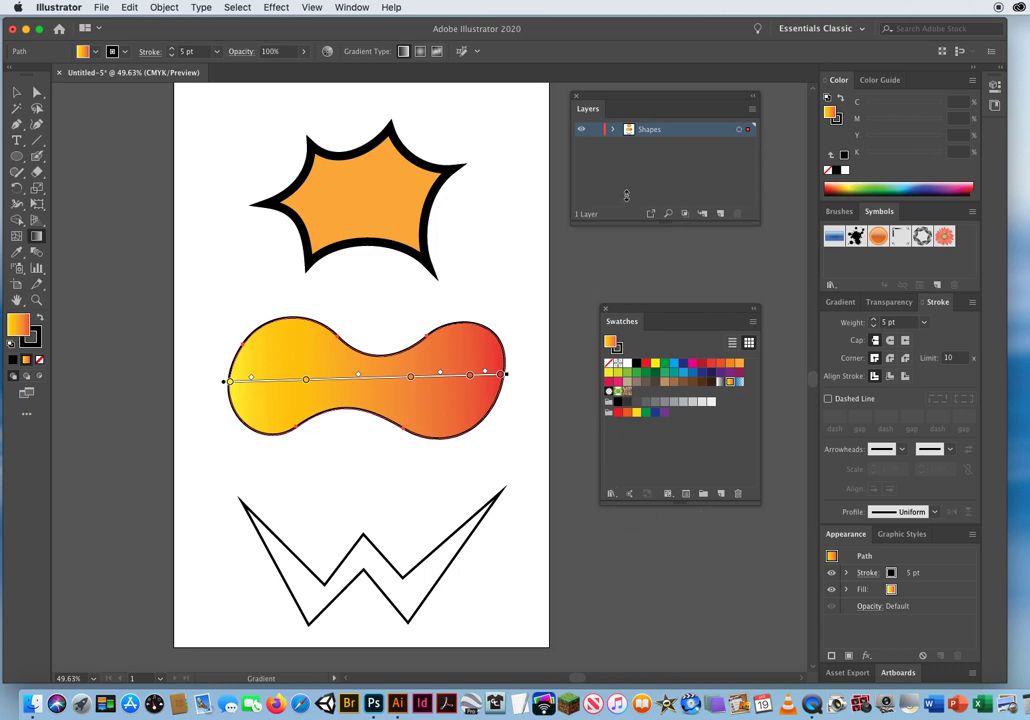
Step: Dock Swatches under Layers and open the Sky gradient library
{"action": "left_click_drag", "start_coordinate": [631, 313], "coordinate": [617, 231]}
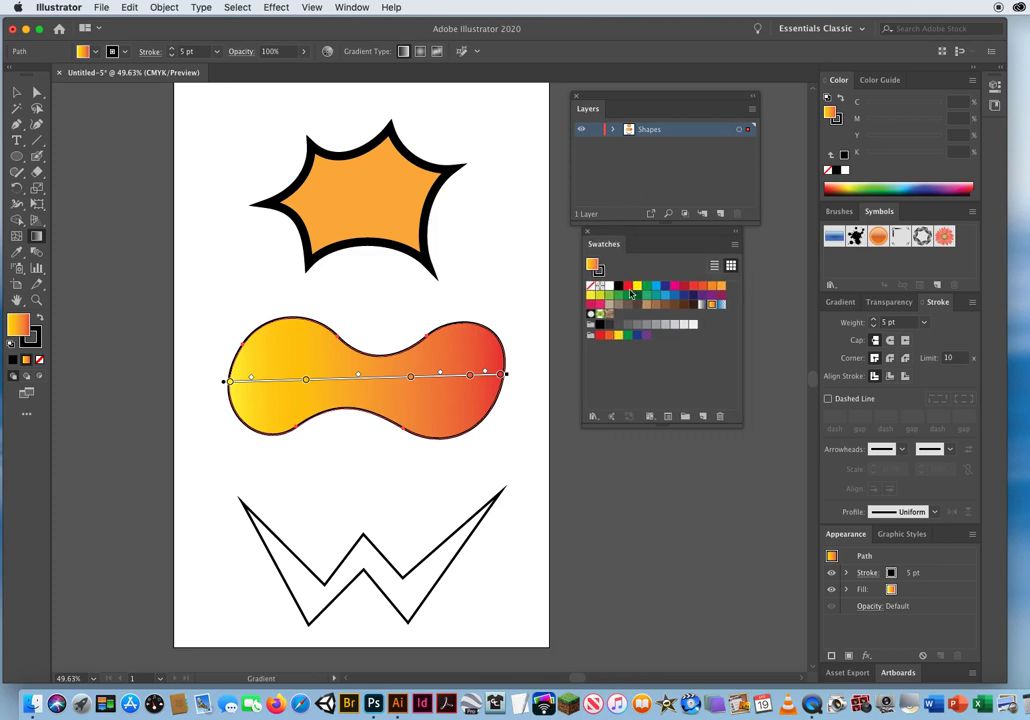
{"action": "left_click", "coordinate": [593, 417]}
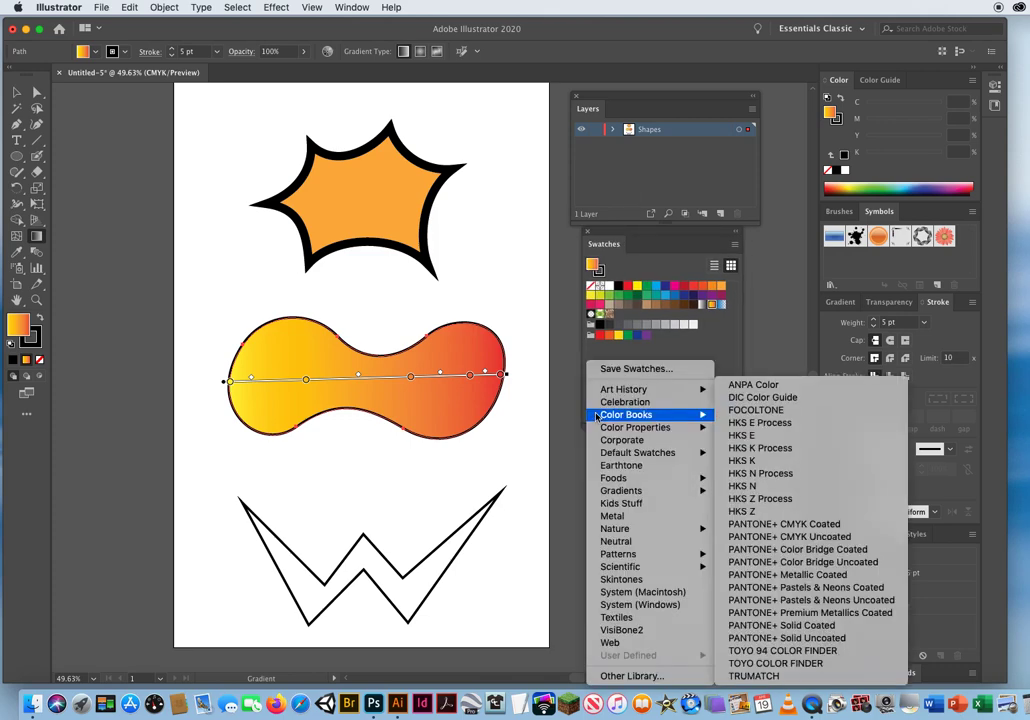
{"action": "mouse_move", "coordinate": [637, 494]}
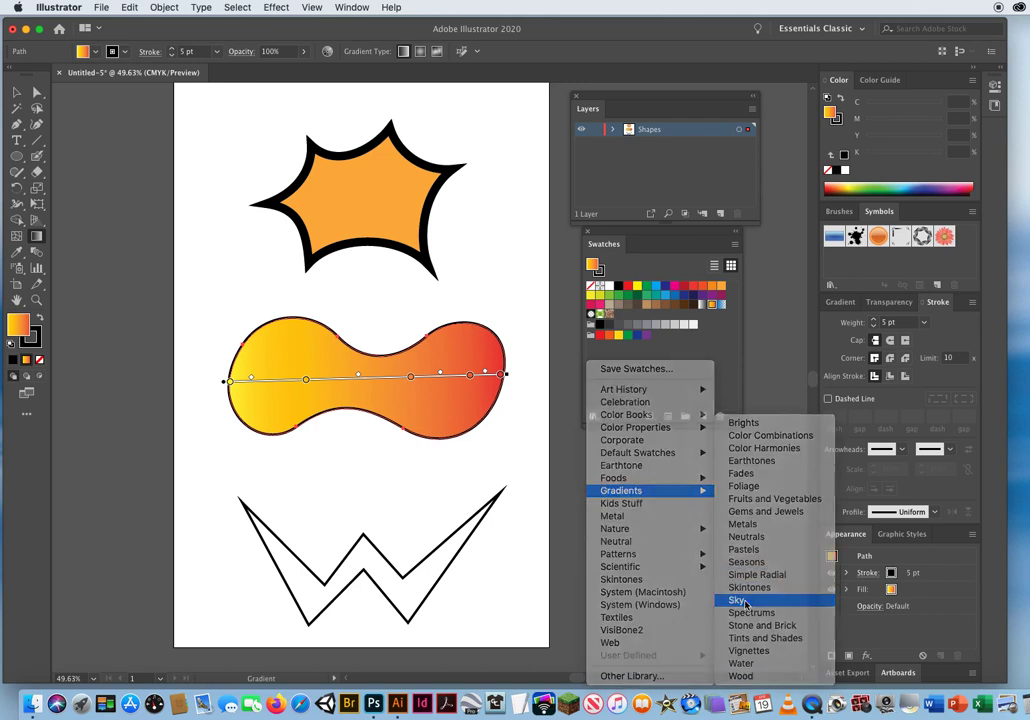
{"action": "left_click", "coordinate": [745, 601]}
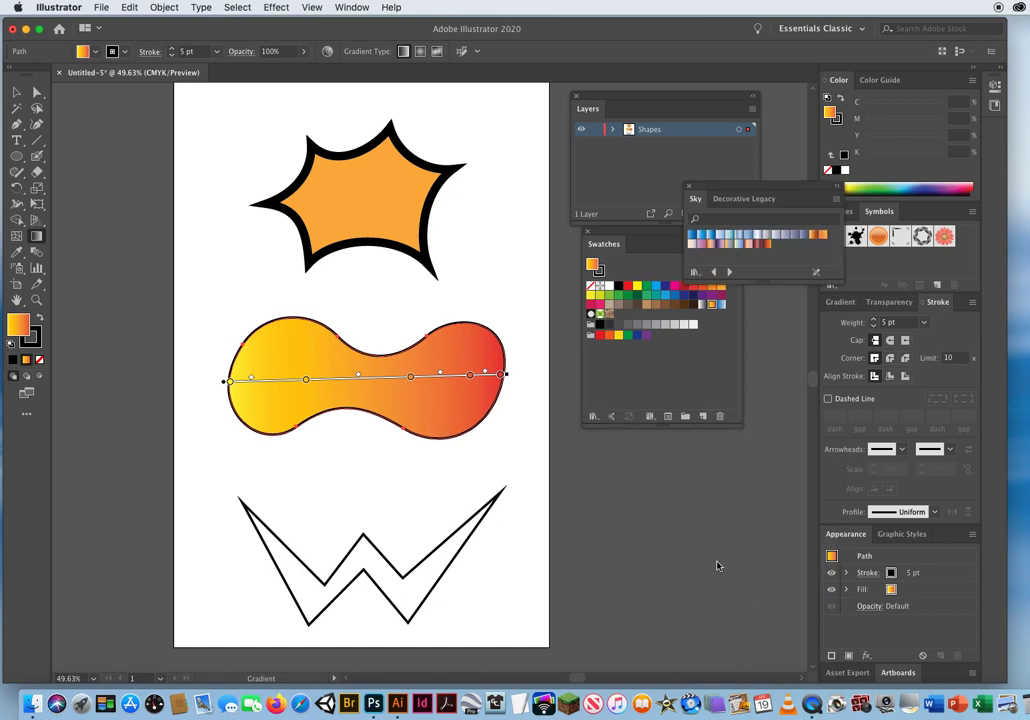
{"action": "left_click", "coordinate": [710, 238]}
{"action": "left_click_drag", "start_coordinate": [731, 193], "coordinate": [621, 490]}
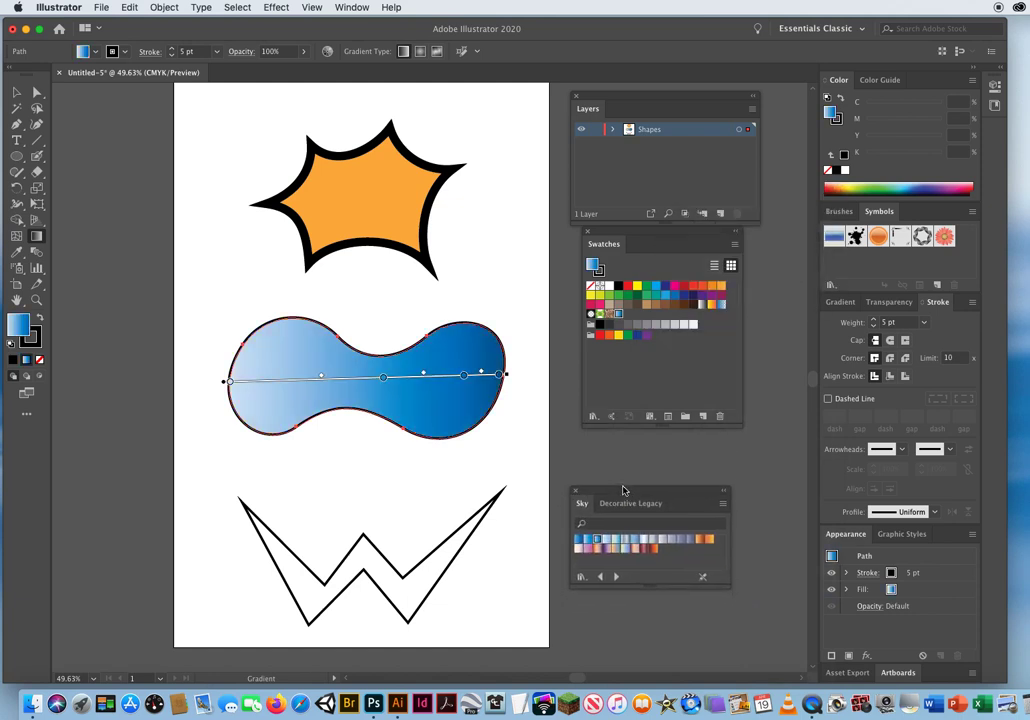
Step: Apply the dark-brown-to-orange Sky gradient vertically, close the library, and save it as a swatch
{"action": "left_click", "coordinate": [663, 541]}
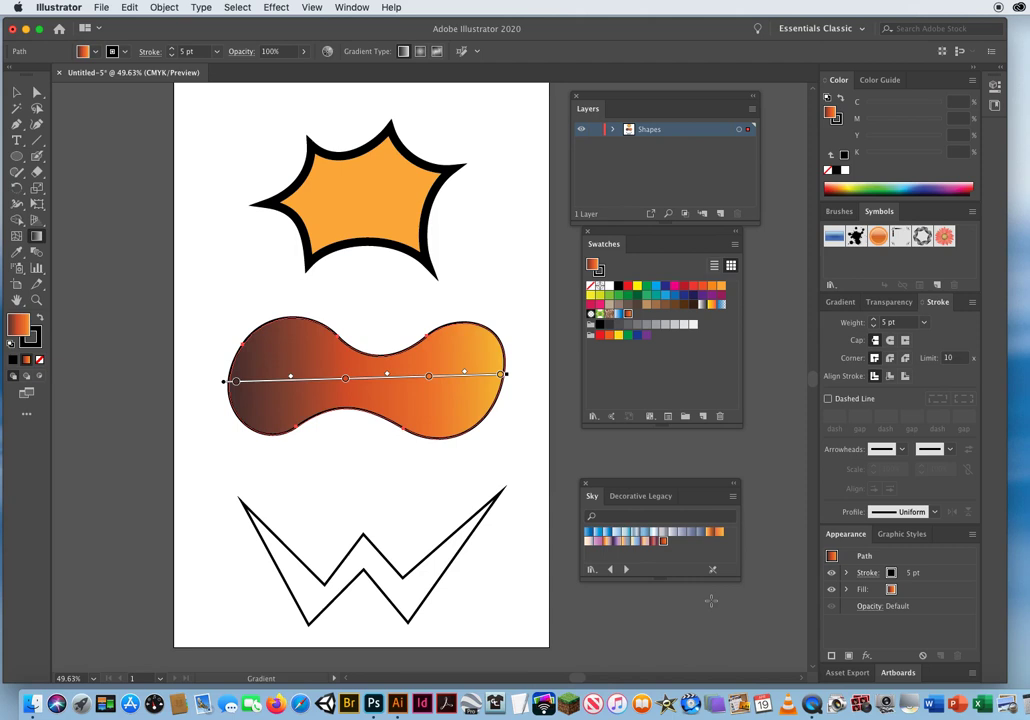
{"action": "mouse_move", "coordinate": [383, 434]}
{"action": "left_mouse_down"}
{"action": "mouse_move", "coordinate": [366, 318]}
{"action": "mouse_move", "coordinate": [367, 436]}
{"action": "left_mouse_up"}
{"action": "left_click_drag", "start_coordinate": [613, 503], "coordinate": [640, 497]}
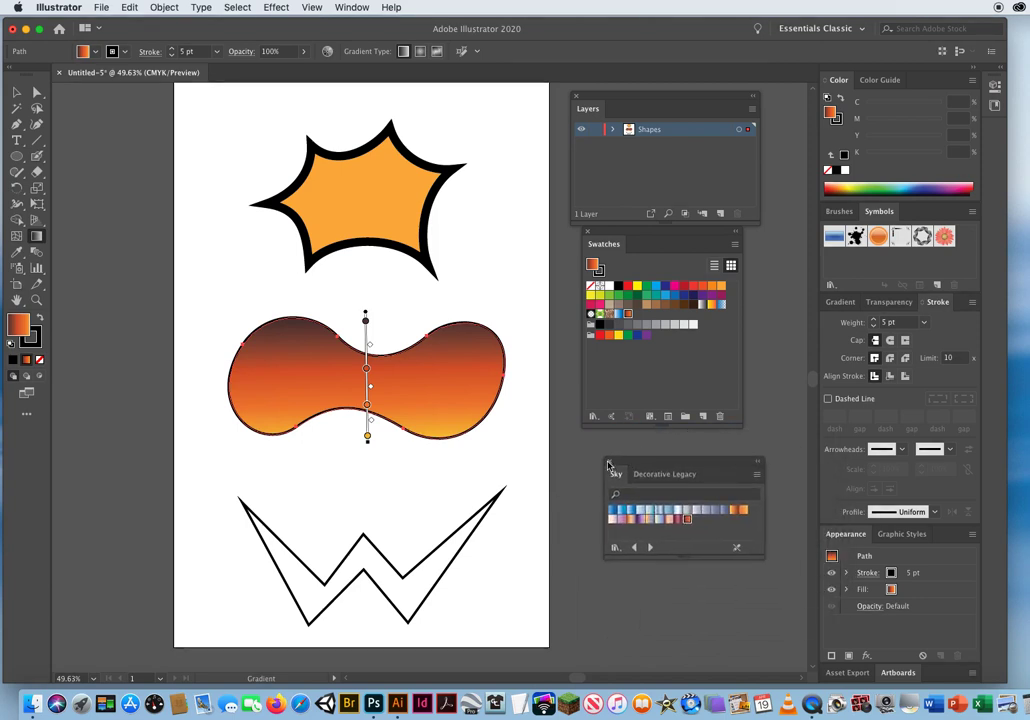
{"action": "left_click", "coordinate": [610, 475]}
{"action": "left_click_drag", "start_coordinate": [626, 313], "coordinate": [627, 313]}
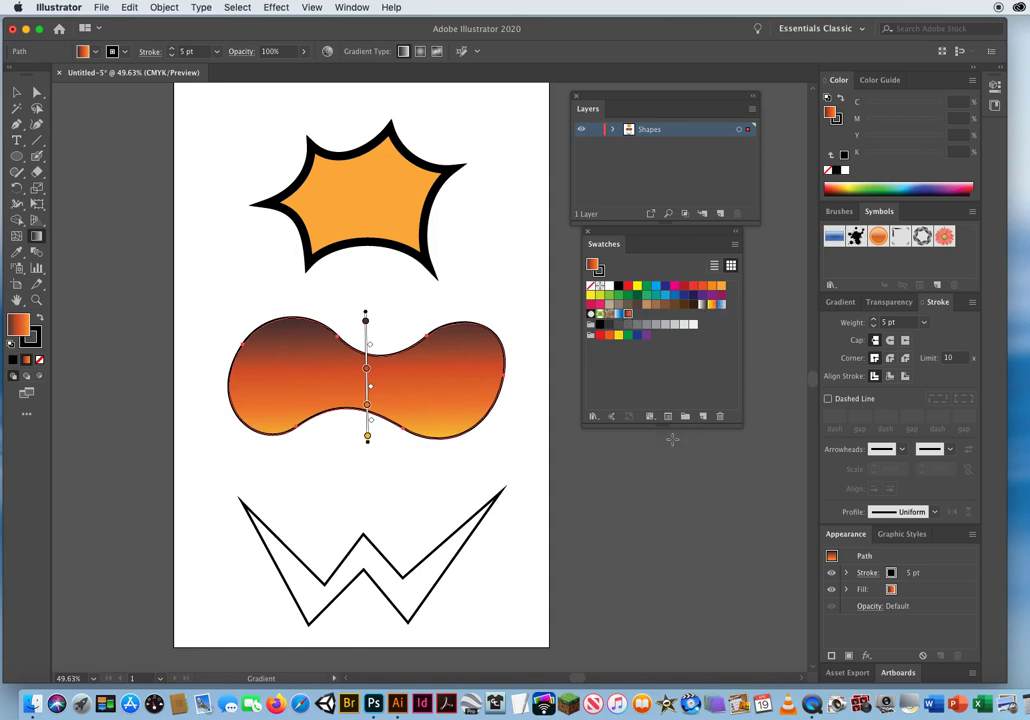
Step: Select the W zigzag and fill it with the brown swirl pattern after trying Foliage
{"action": "left_click", "coordinate": [16, 93]}
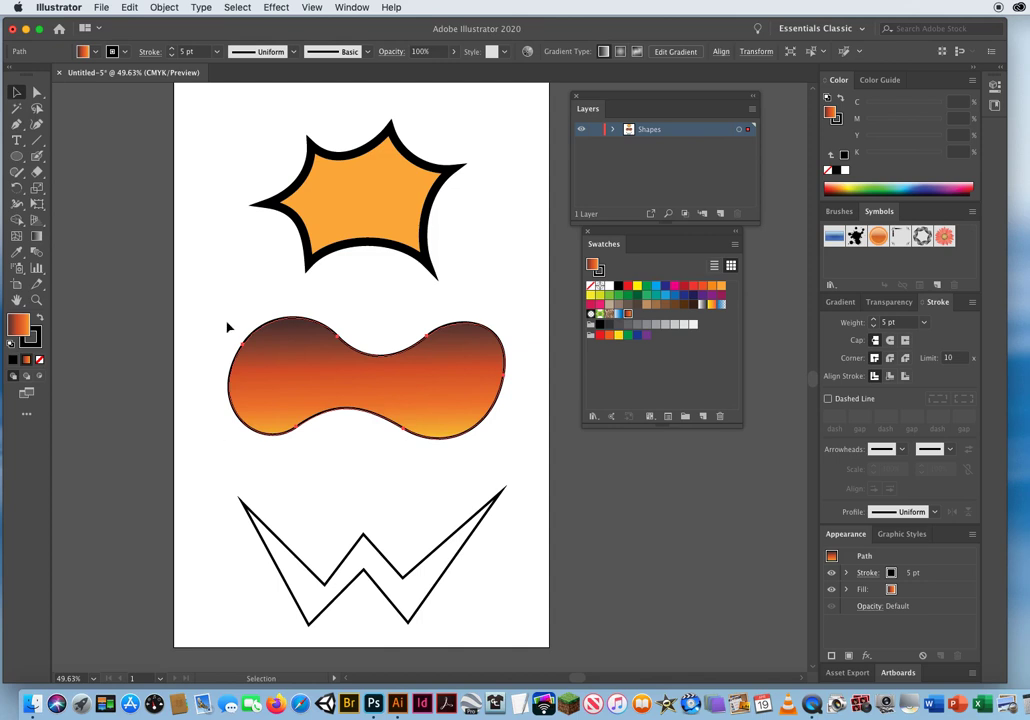
{"action": "left_click", "coordinate": [227, 267]}
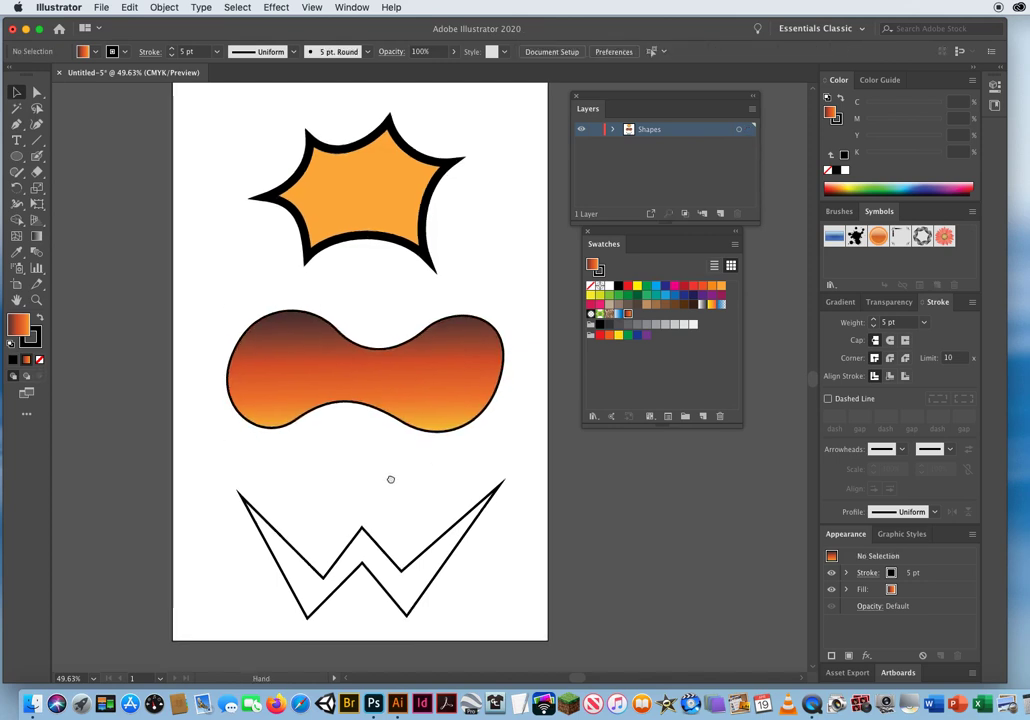
{"action": "left_click_drag", "start_coordinate": [391, 478], "coordinate": [318, 388]}
{"action": "left_click_drag", "start_coordinate": [404, 312], "coordinate": [305, 410]}
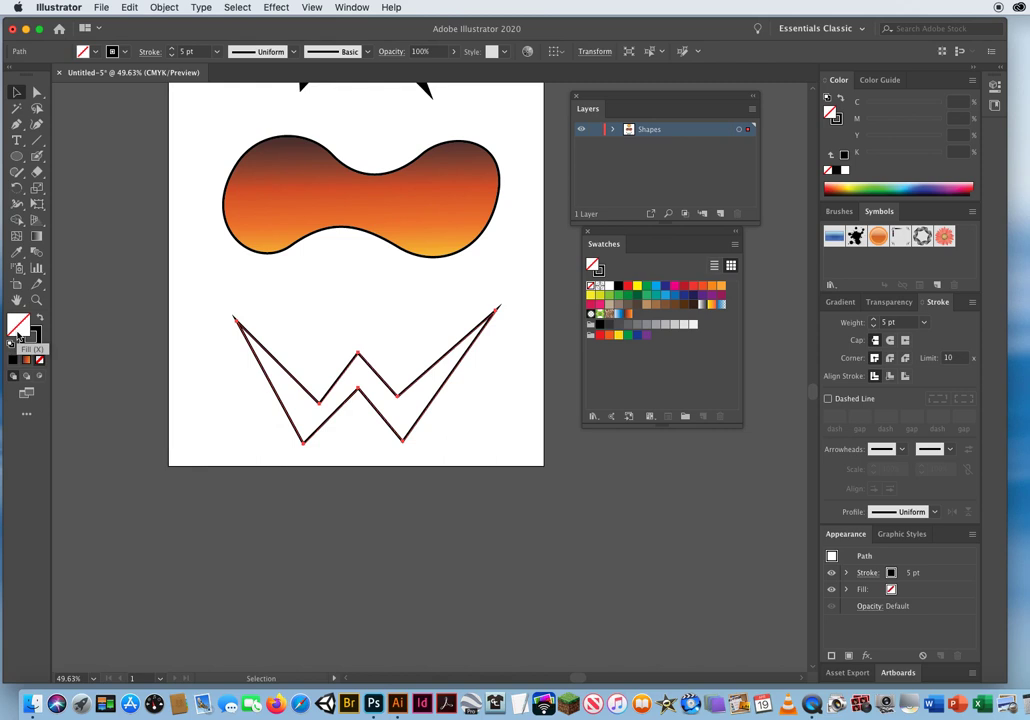
{"action": "left_click", "coordinate": [598, 316]}
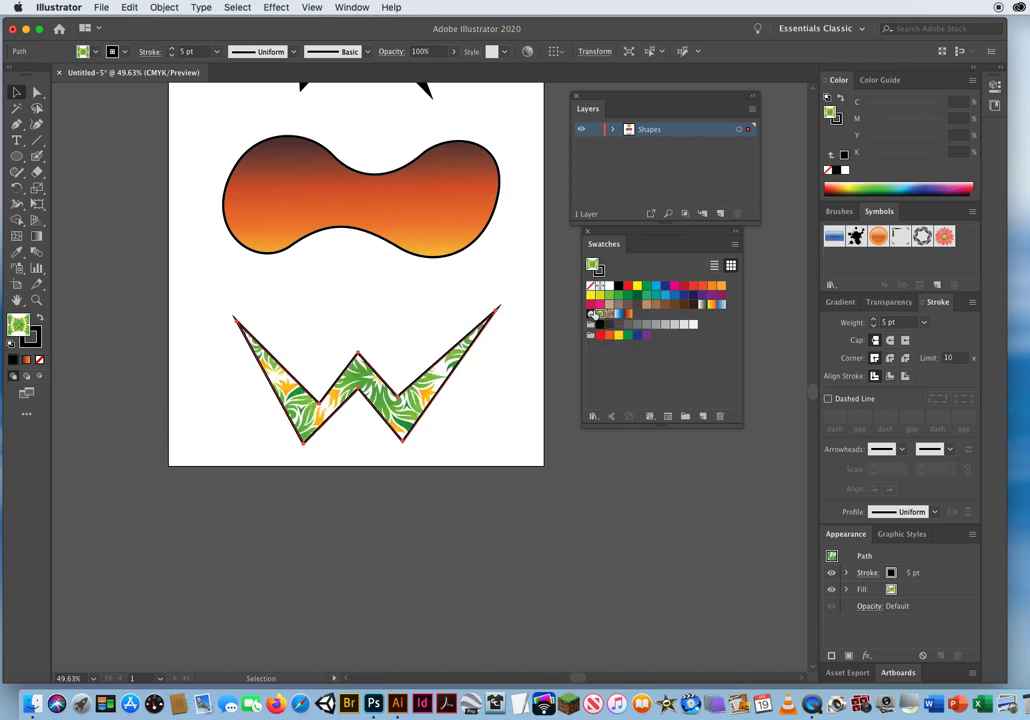
{"action": "left_click", "coordinate": [611, 316]}
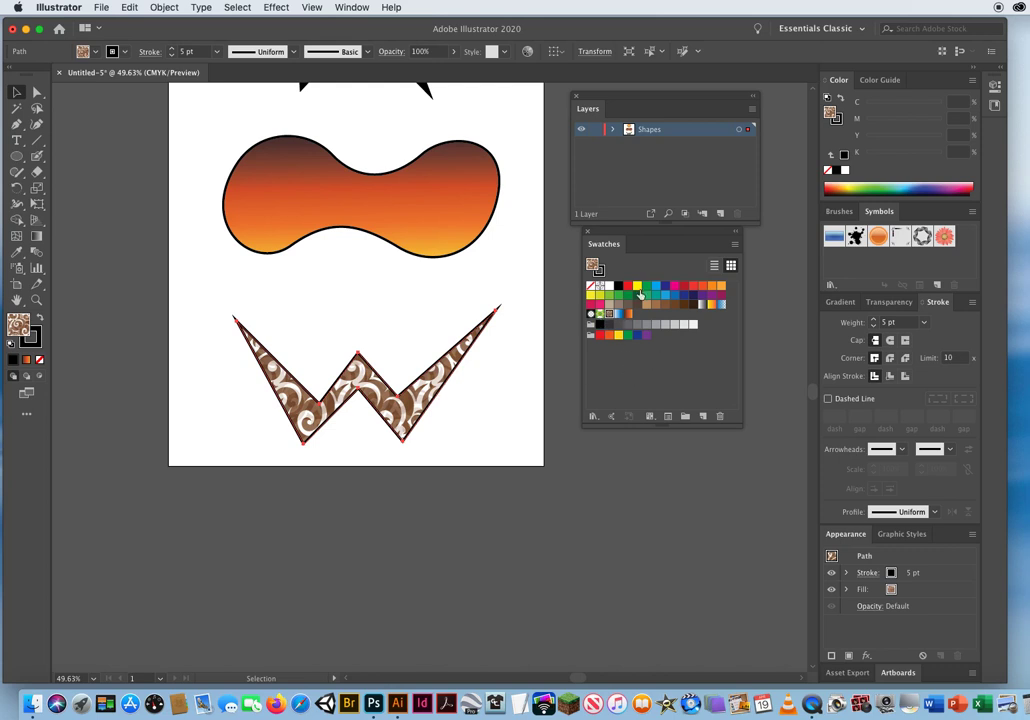
Step: Load the Nature_Animal Skins pattern library from the swatch libraries menu
{"action": "left_click", "coordinate": [593, 418]}
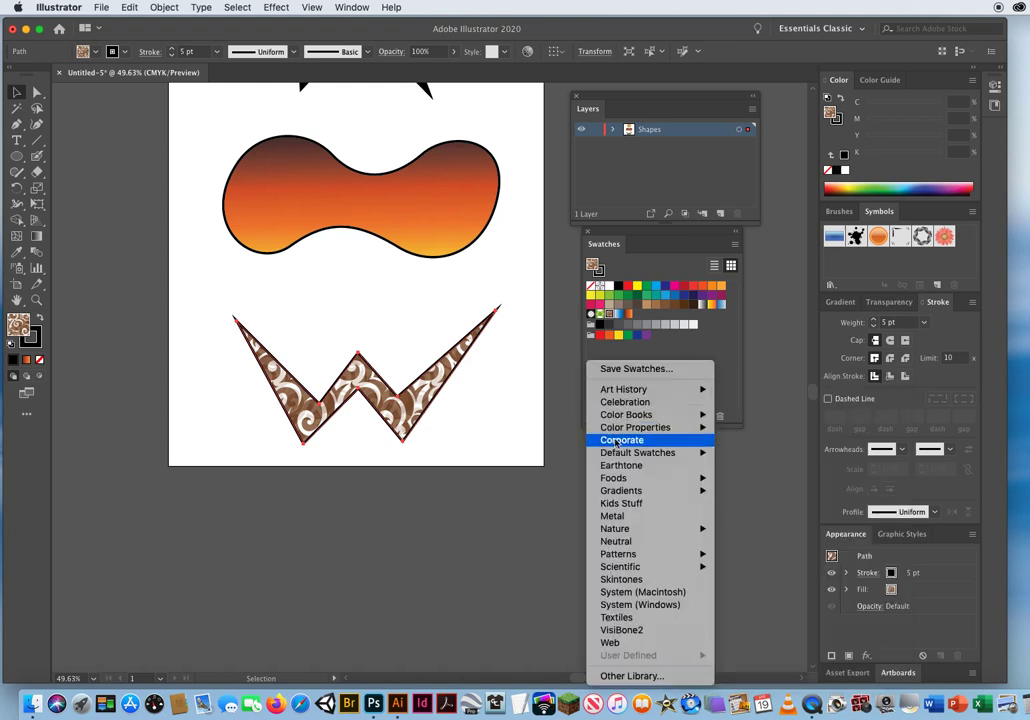
{"action": "mouse_move", "coordinate": [646, 556]}
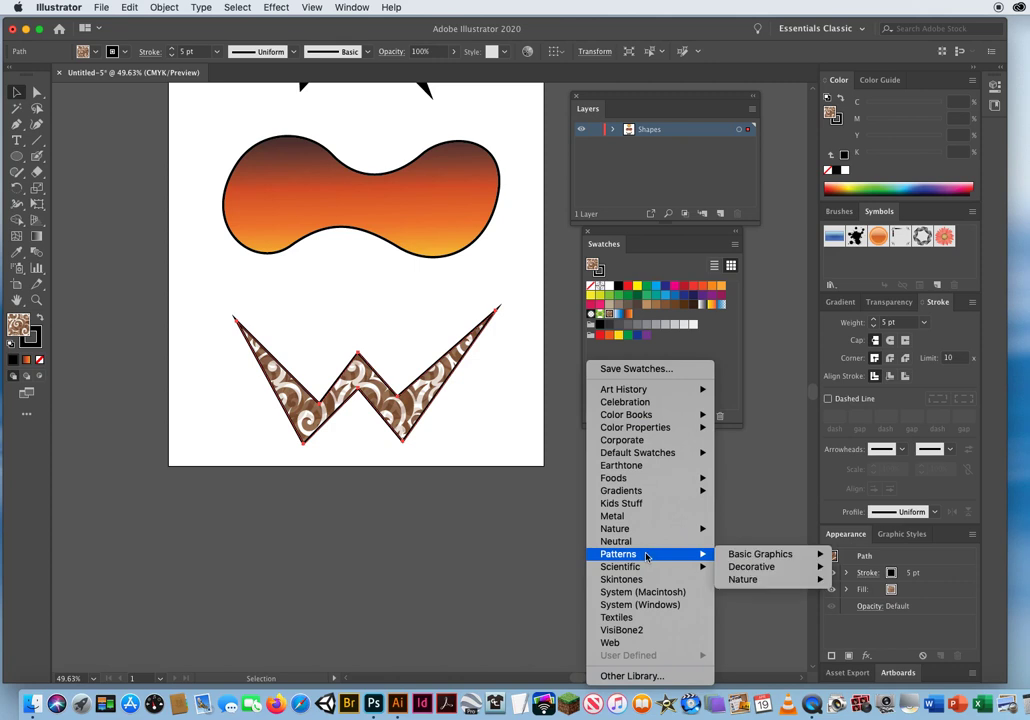
{"action": "mouse_move", "coordinate": [747, 556]}
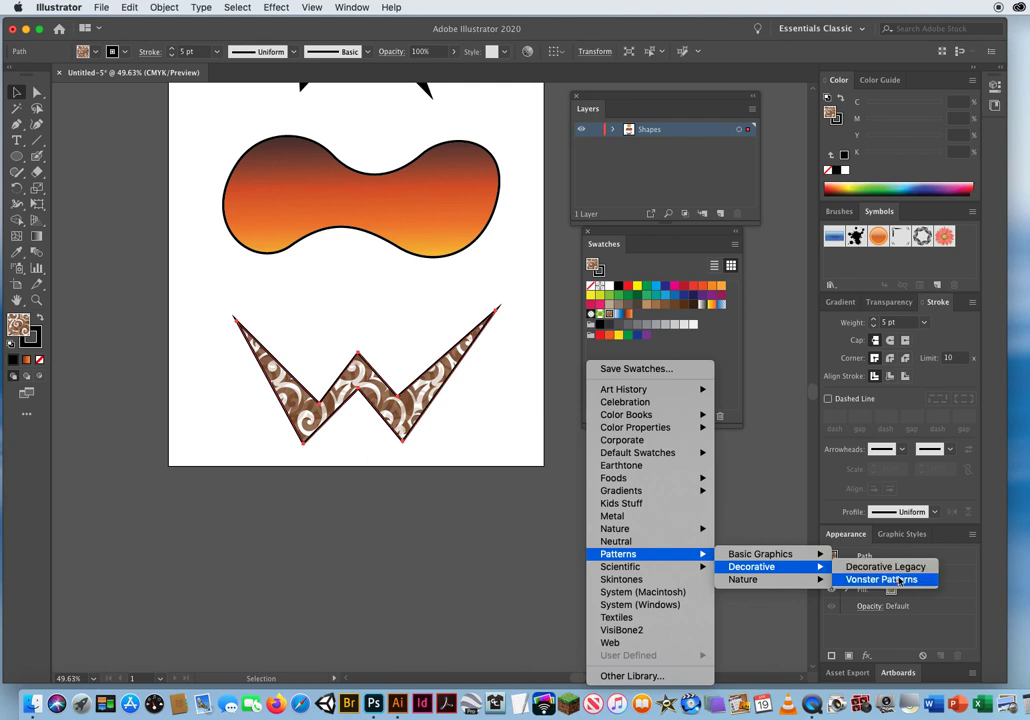
{"action": "left_click", "coordinate": [868, 580]}
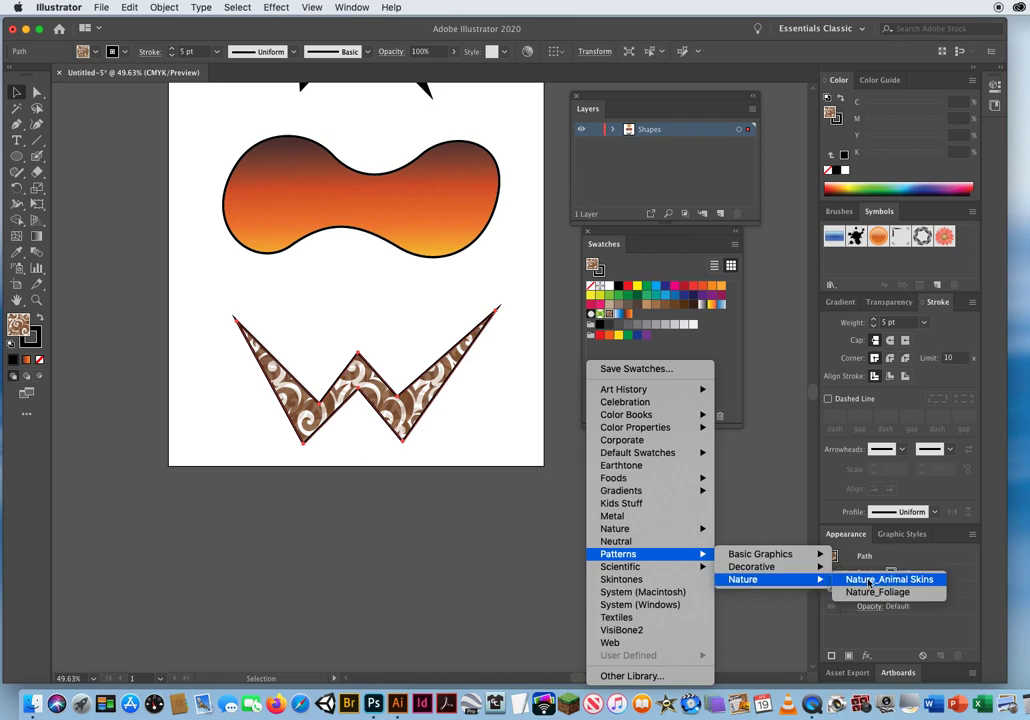
{"action": "left_click", "coordinate": [870, 580]}
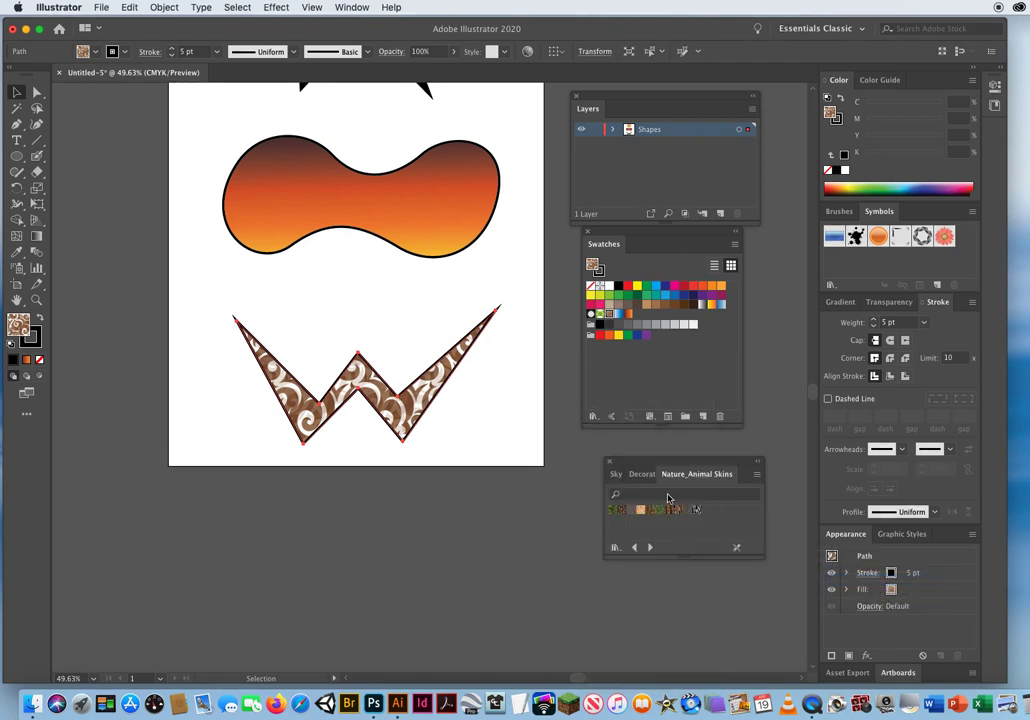
Step: Fill the W with the Leopard pattern after trying Zebra and Tiger, then close the library
{"action": "left_click", "coordinate": [697, 511]}
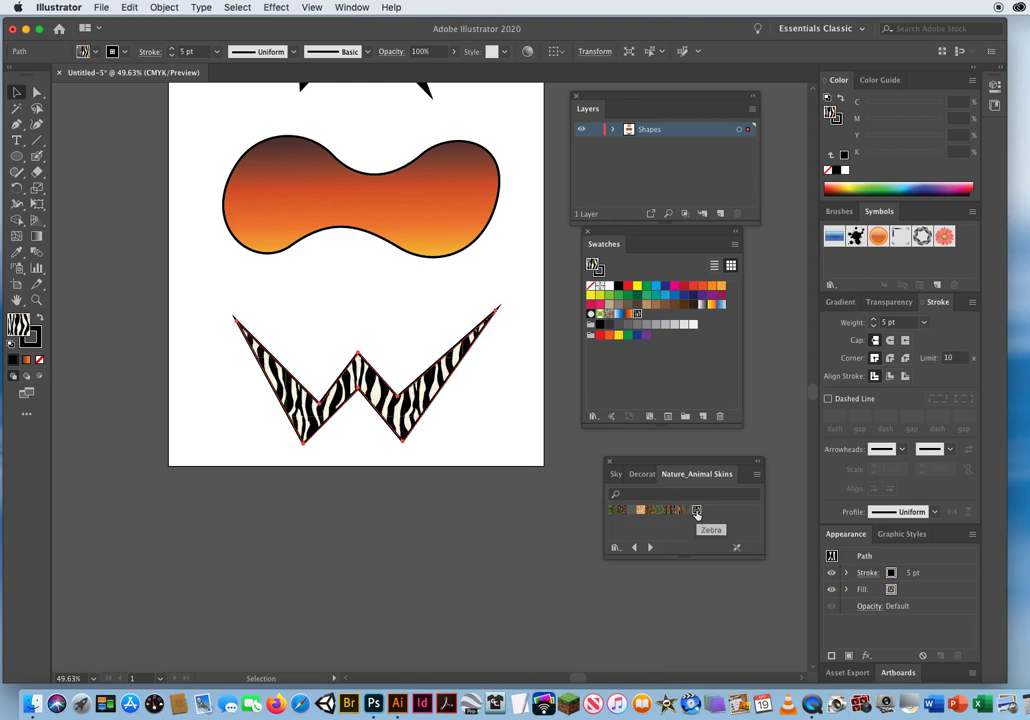
{"action": "left_click", "coordinate": [680, 512]}
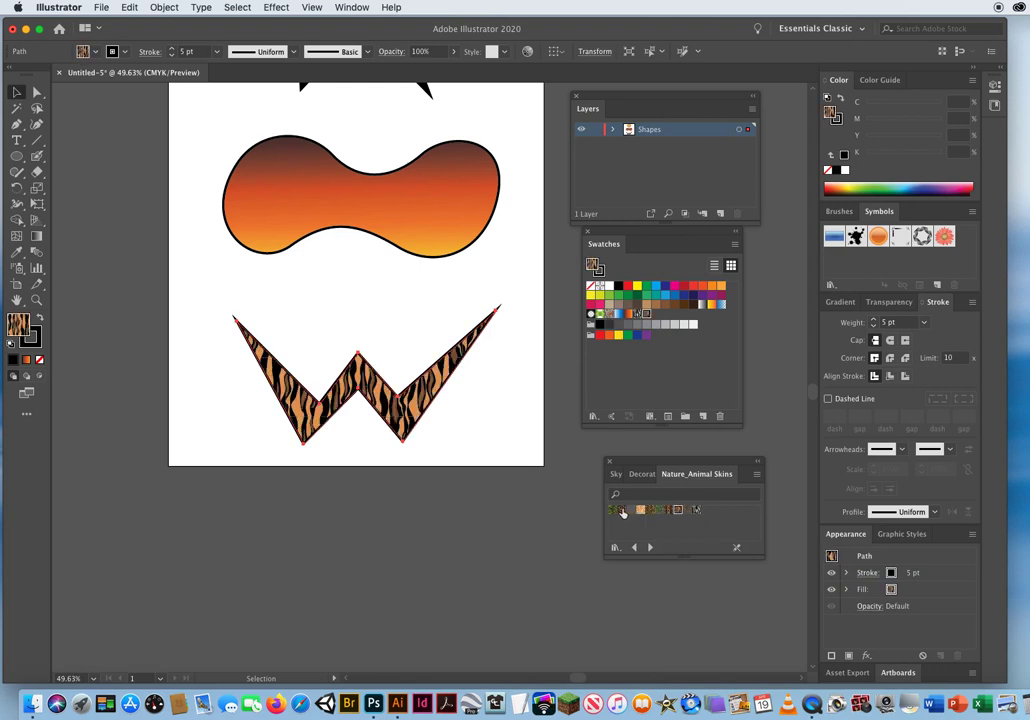
{"action": "left_click", "coordinate": [621, 510]}
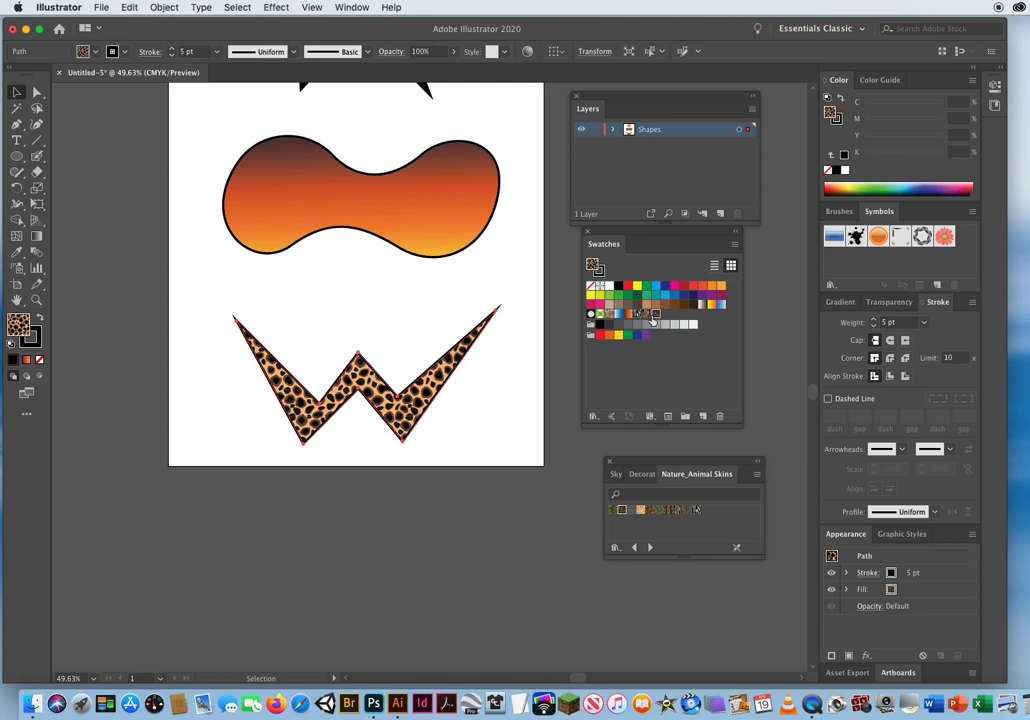
{"action": "left_click_drag", "start_coordinate": [637, 463], "coordinate": [179, 505]}
{"action": "left_click", "coordinate": [176, 501]}
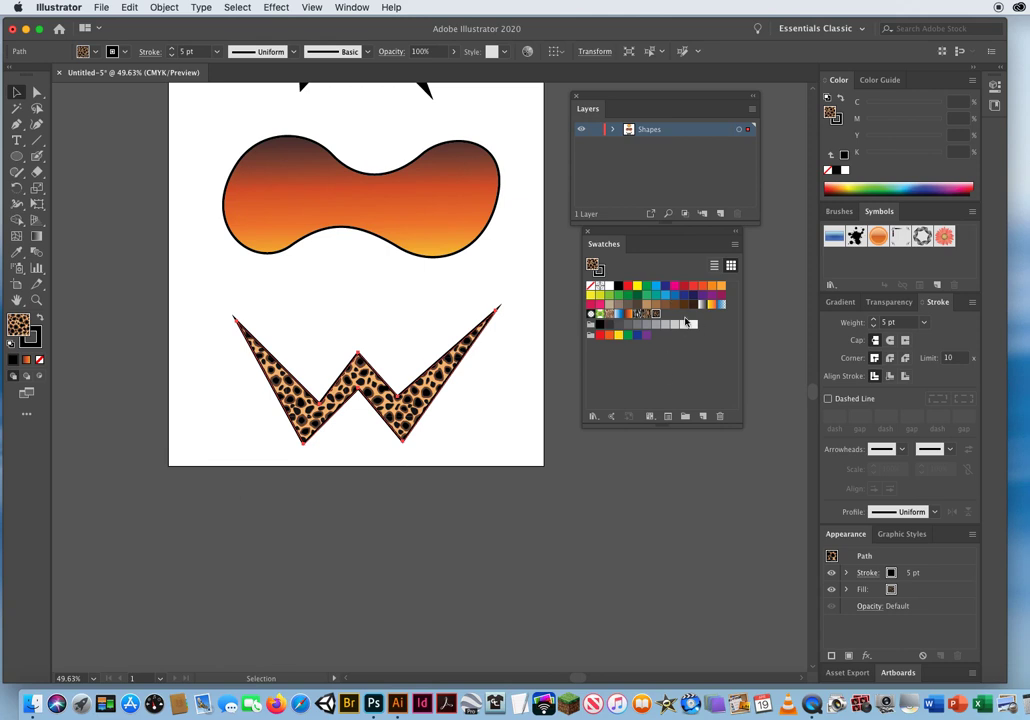
{"action": "left_click_drag", "start_coordinate": [391, 260], "coordinate": [393, 432]}
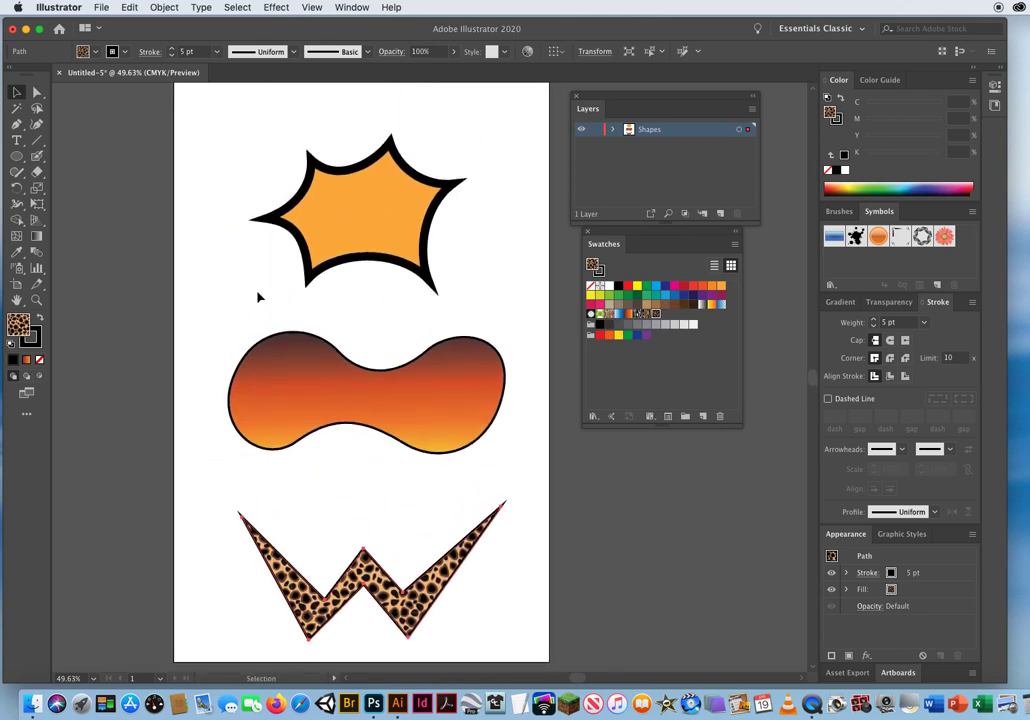
Step: Deselect the zigzag and move the floating Swatches panel into the Brushes/Symbols dock
{"action": "left_click", "coordinate": [373, 306]}
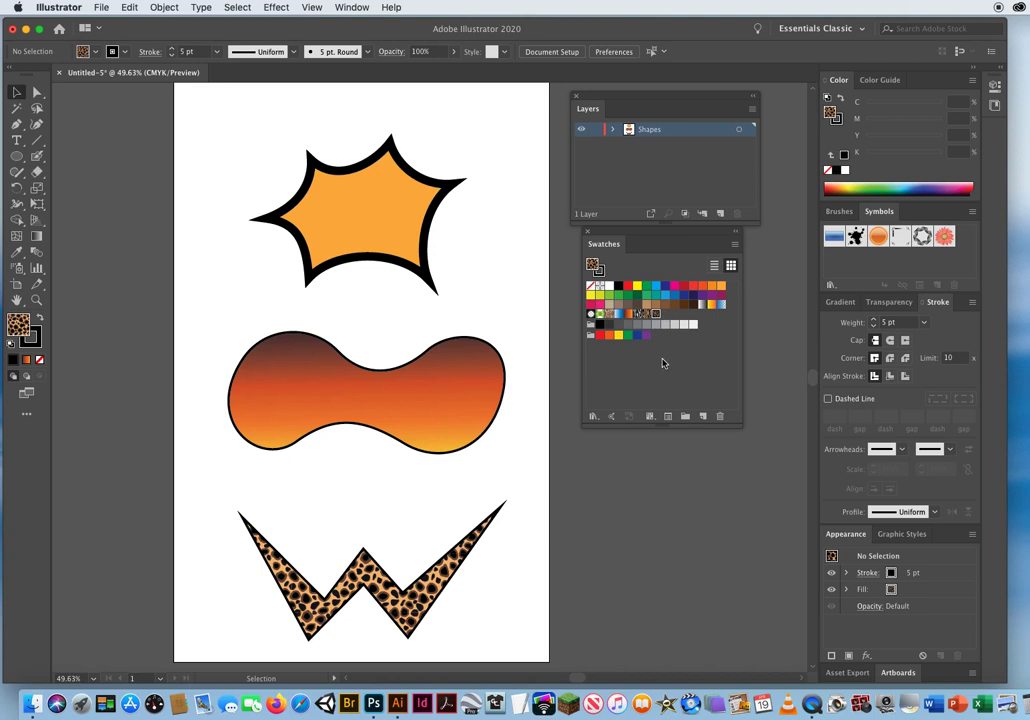
{"action": "scroll", "coordinate": [485, 308], "scroll_direction": "down", "scroll_amount": 2}
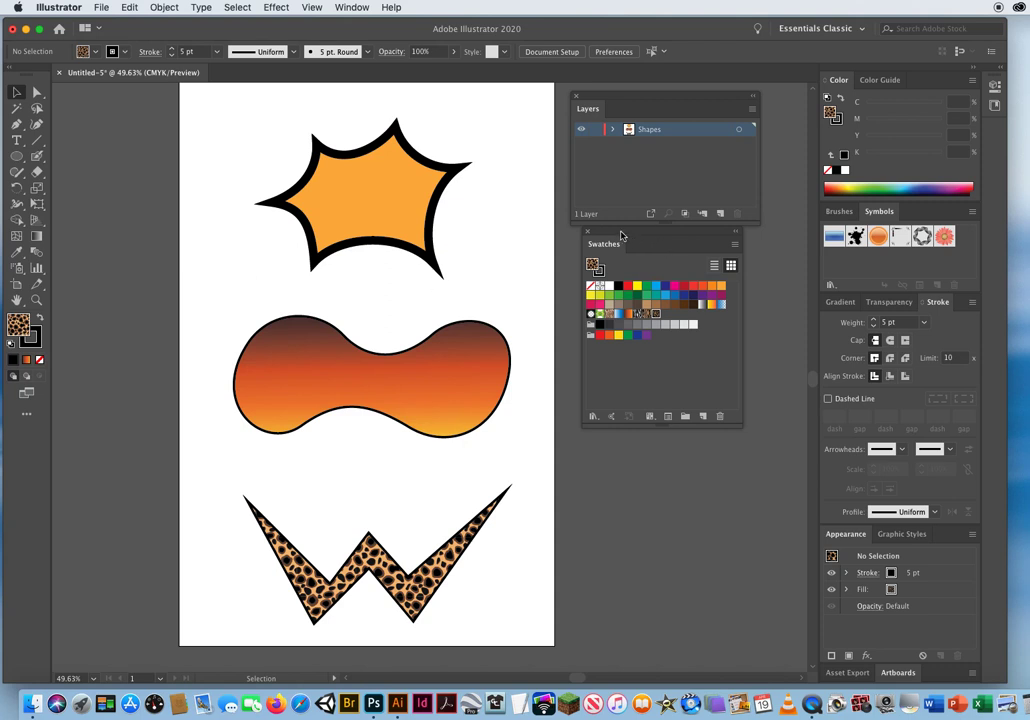
{"action": "mouse_move", "coordinate": [621, 235]}
{"action": "left_mouse_down"}
{"action": "mouse_move", "coordinate": [816, 368]}
{"action": "mouse_move", "coordinate": [866, 458]}
{"action": "mouse_move", "coordinate": [845, 445]}
{"action": "mouse_move", "coordinate": [858, 285]}
{"action": "mouse_move", "coordinate": [916, 215]}
{"action": "mouse_move", "coordinate": [836, 214]}
{"action": "left_mouse_up"}
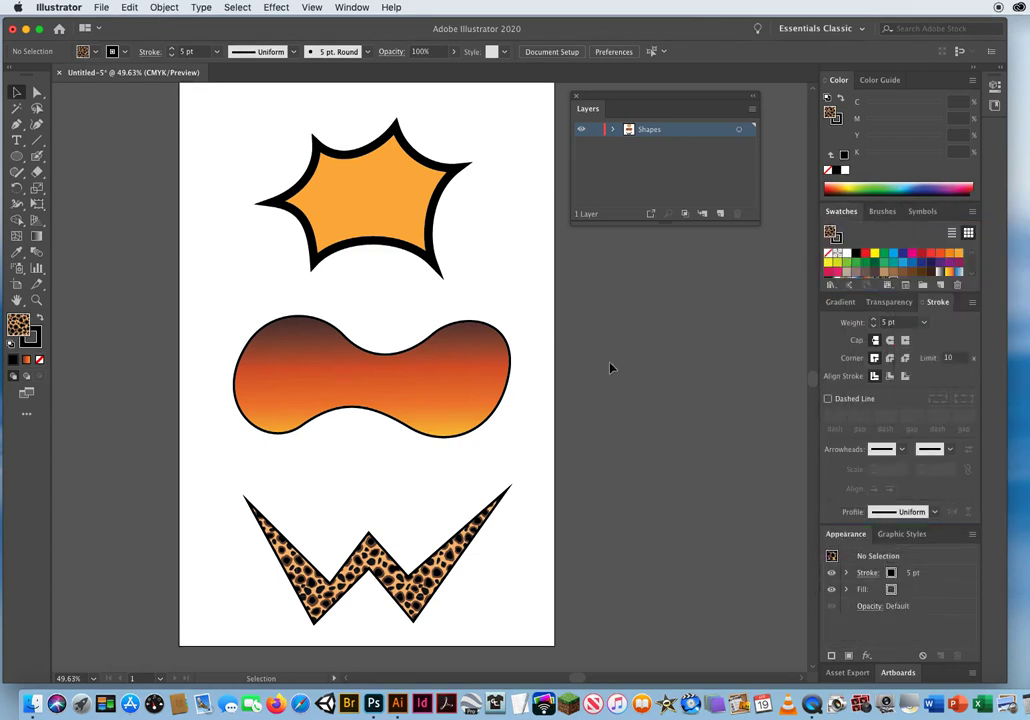